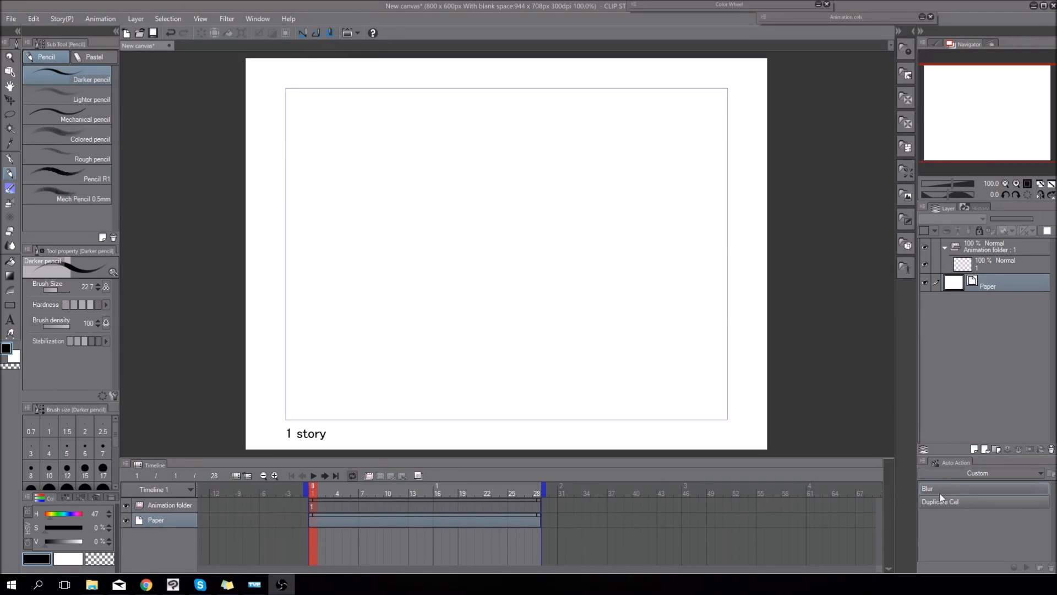
- Undock the Auto Action palette, enlarge it and place it over the canvas's upper-right area
{"action": "left_click_drag", "start_coordinate": [937, 463], "coordinate": [688, 171]}
{"action": "left_click_drag", "start_coordinate": [765, 234], "coordinate": [854, 402]}
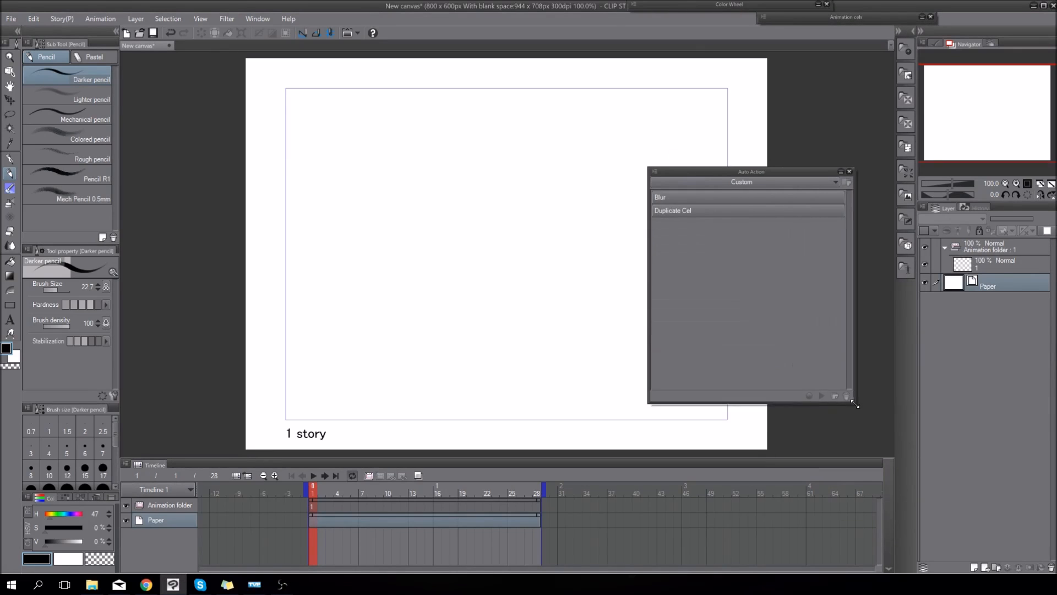
{"action": "left_click_drag", "start_coordinate": [751, 160], "coordinate": [760, 99]}
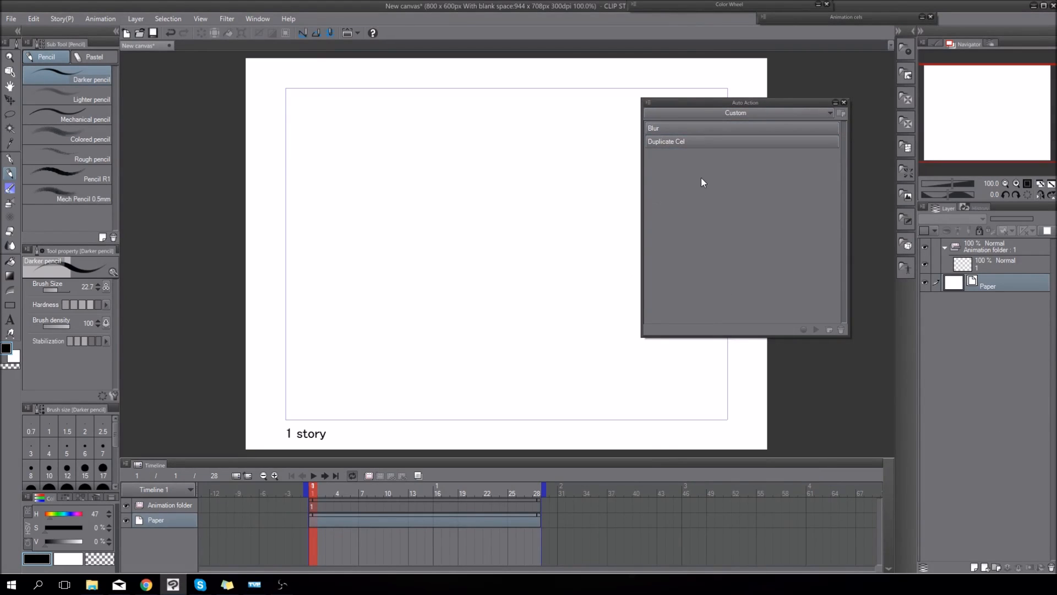
{"action": "left_click", "coordinate": [271, 21]}
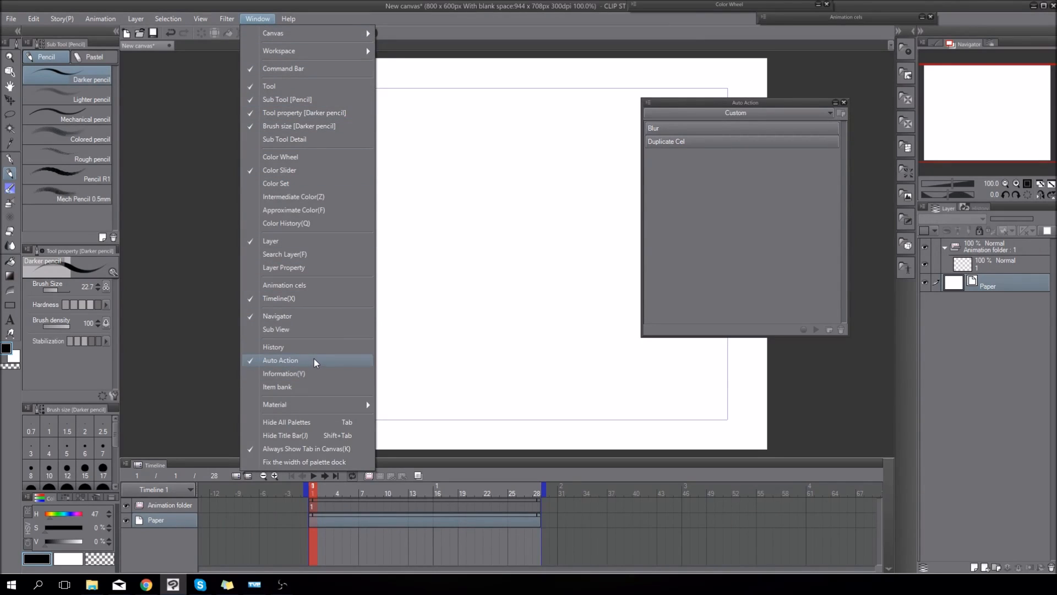
{"action": "left_click", "coordinate": [744, 104]}
{"action": "left_click_drag", "start_coordinate": [744, 104], "coordinate": [738, 119]}
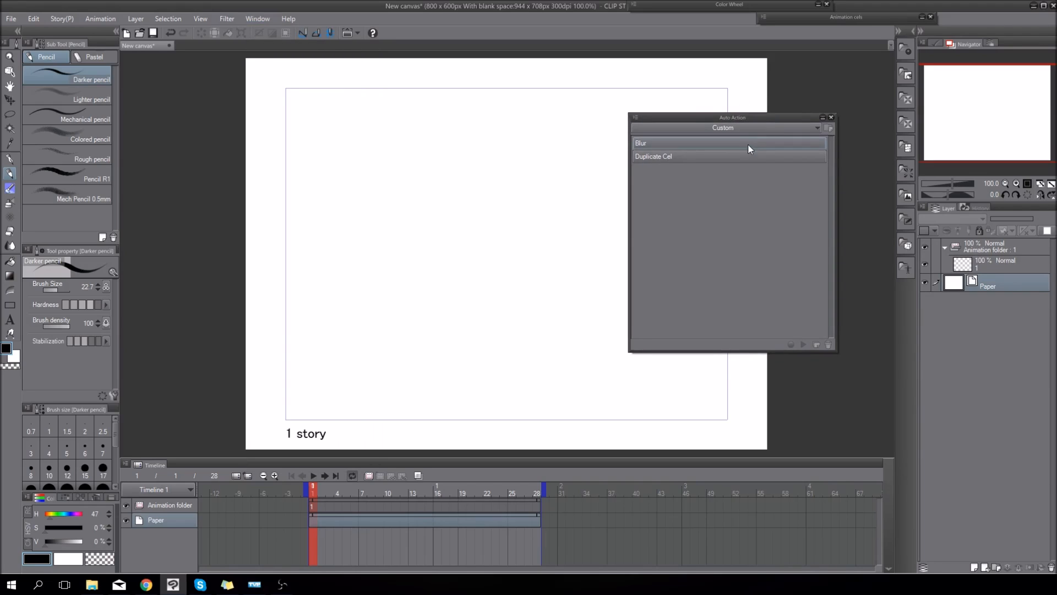
- Turn off button mode in the Auto Action palette to list the commands inside each action
{"action": "left_click", "coordinate": [637, 118]}
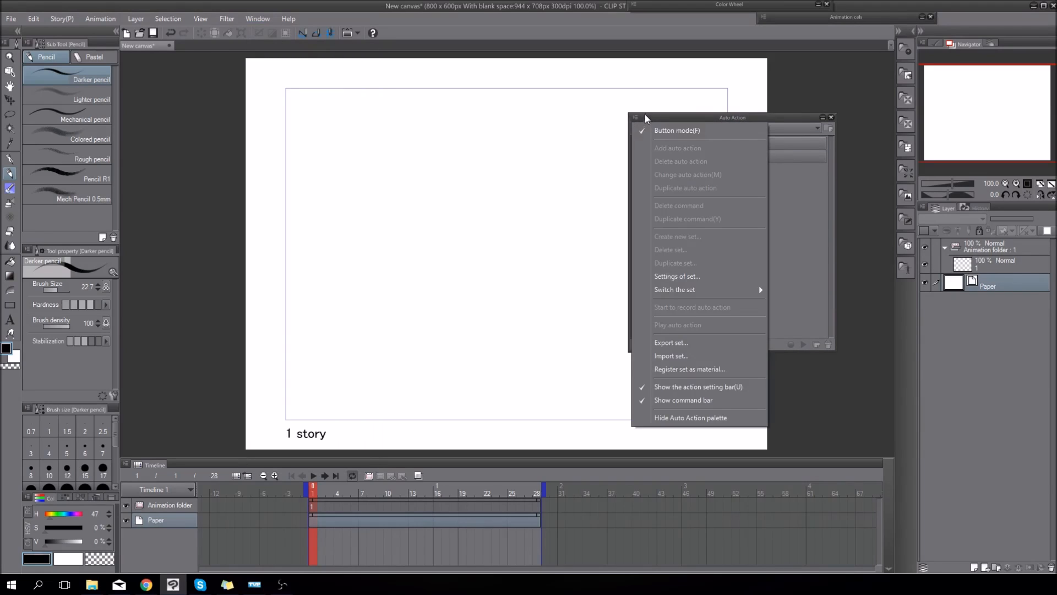
{"action": "left_click", "coordinate": [715, 118]}
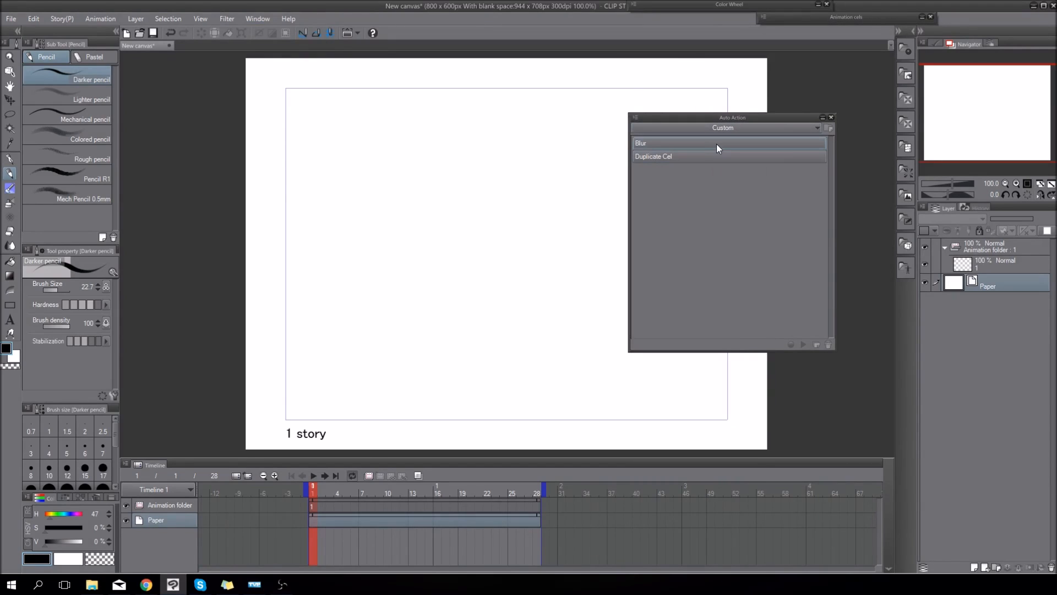
{"action": "left_click", "coordinate": [636, 117]}
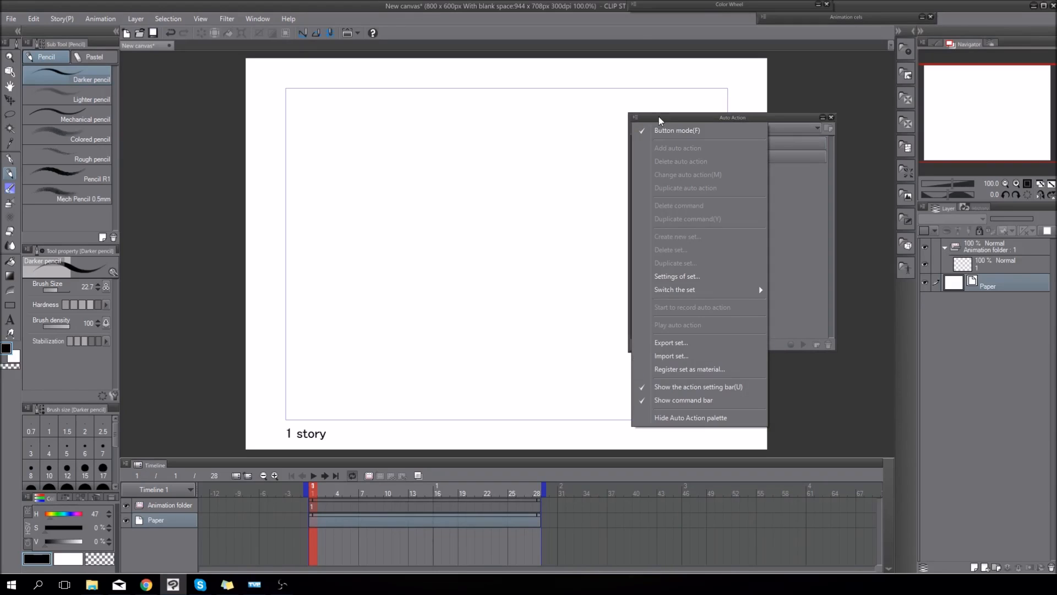
{"action": "left_click", "coordinate": [710, 131]}
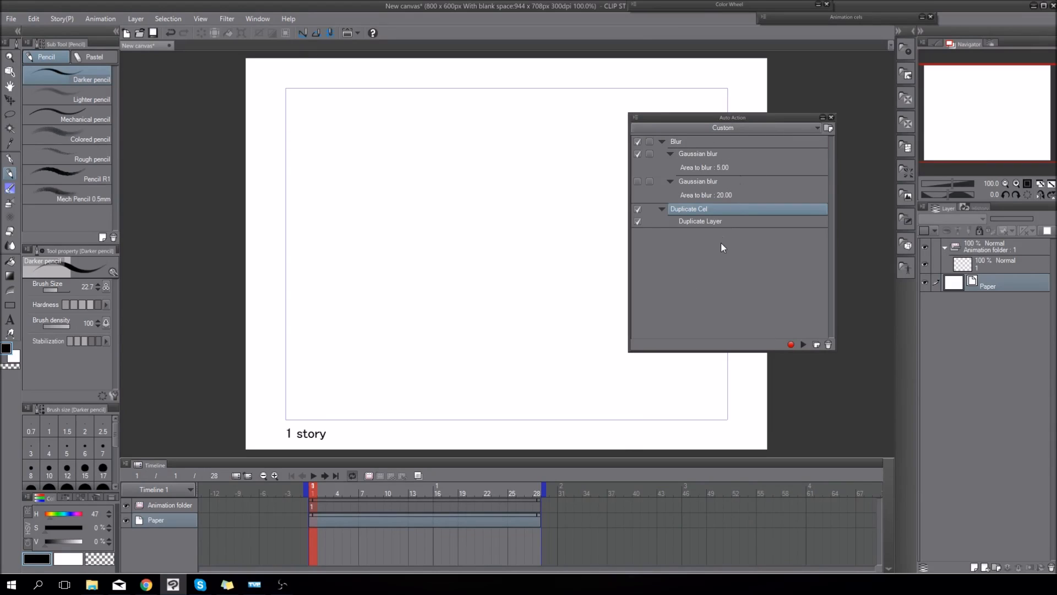
{"action": "left_click_drag", "start_coordinate": [746, 117], "coordinate": [777, 77]}
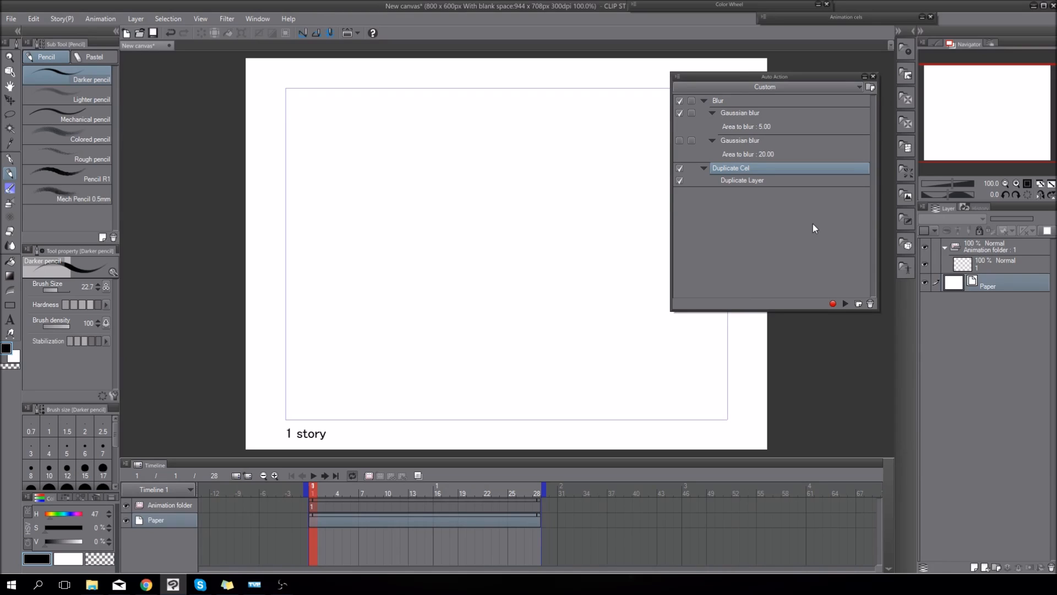
- Return the Auto Action palette to button mode and move it clear of the drawing area
{"action": "left_click_drag", "start_coordinate": [774, 76], "coordinate": [801, 76]}
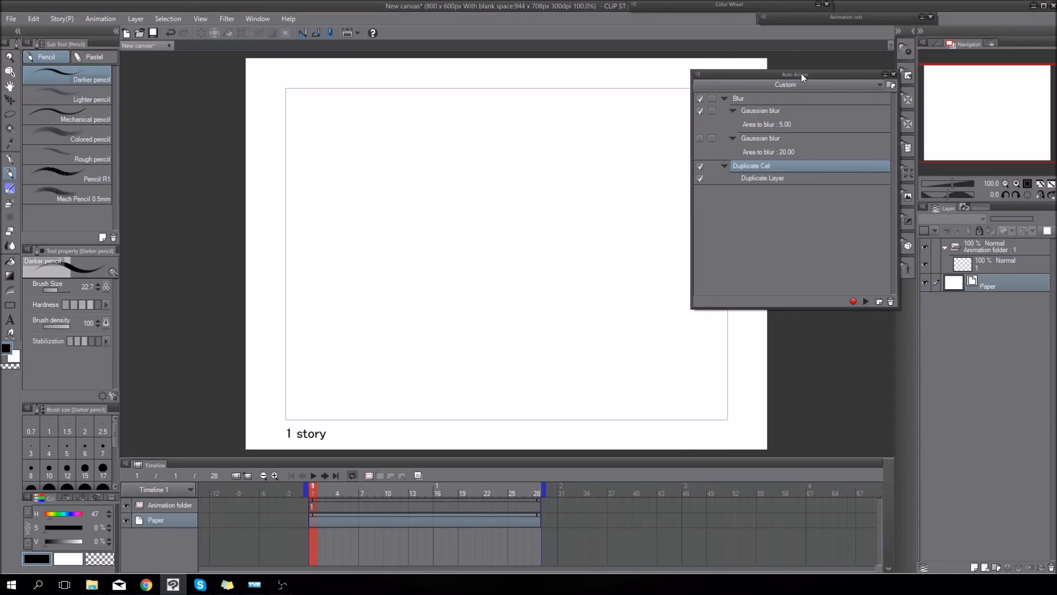
{"action": "left_click", "coordinate": [698, 75]}
{"action": "left_click", "coordinate": [718, 87]}
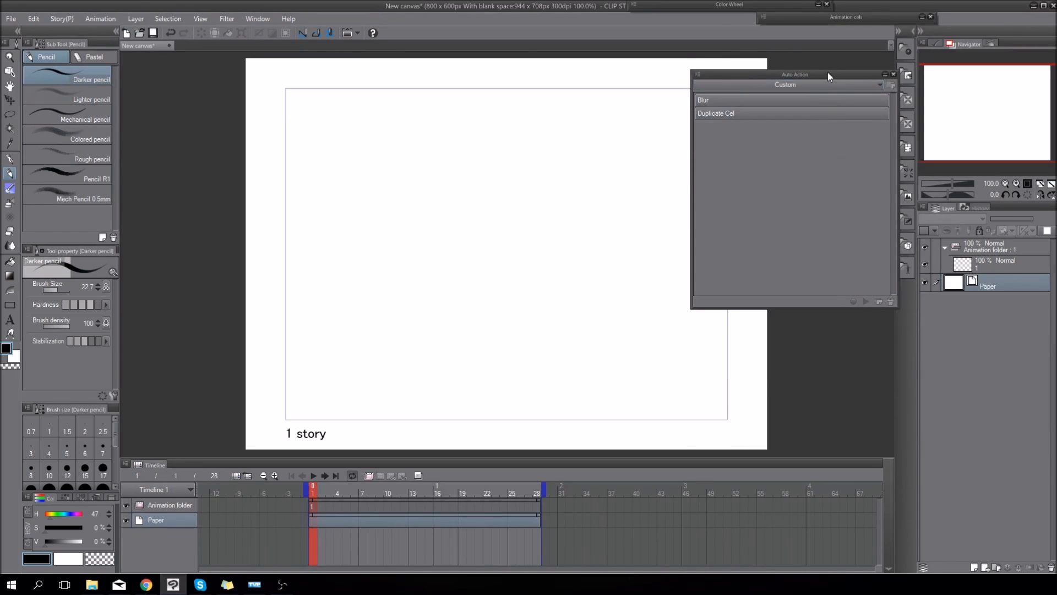
{"action": "left_click_drag", "start_coordinate": [832, 77], "coordinate": [865, 65]}
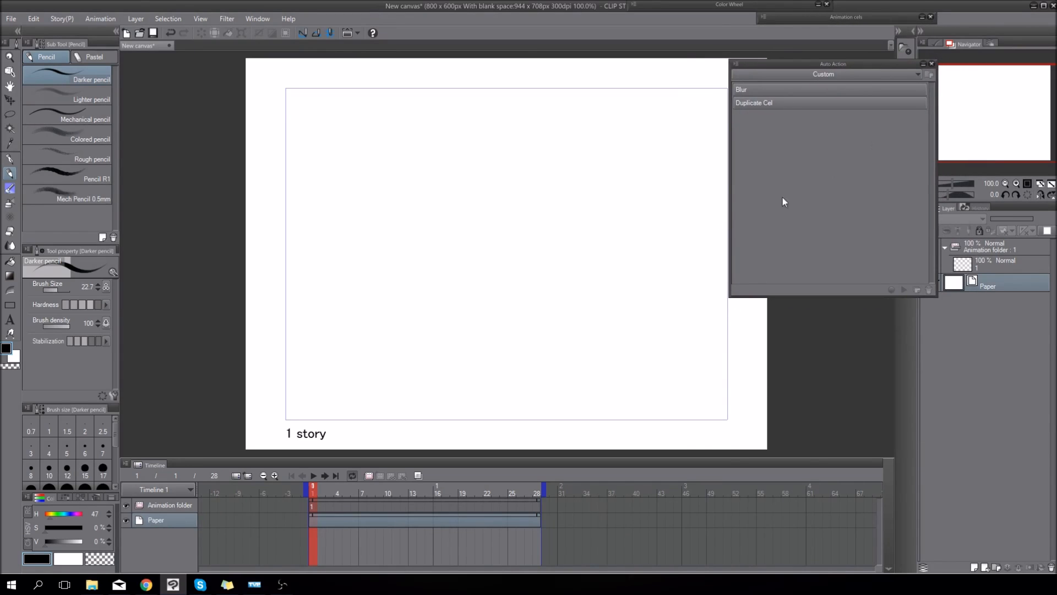
- Draw an open U-shaped curve on cel 1 at frame 1 with the Turnip pen
{"action": "left_click", "coordinate": [313, 507]}
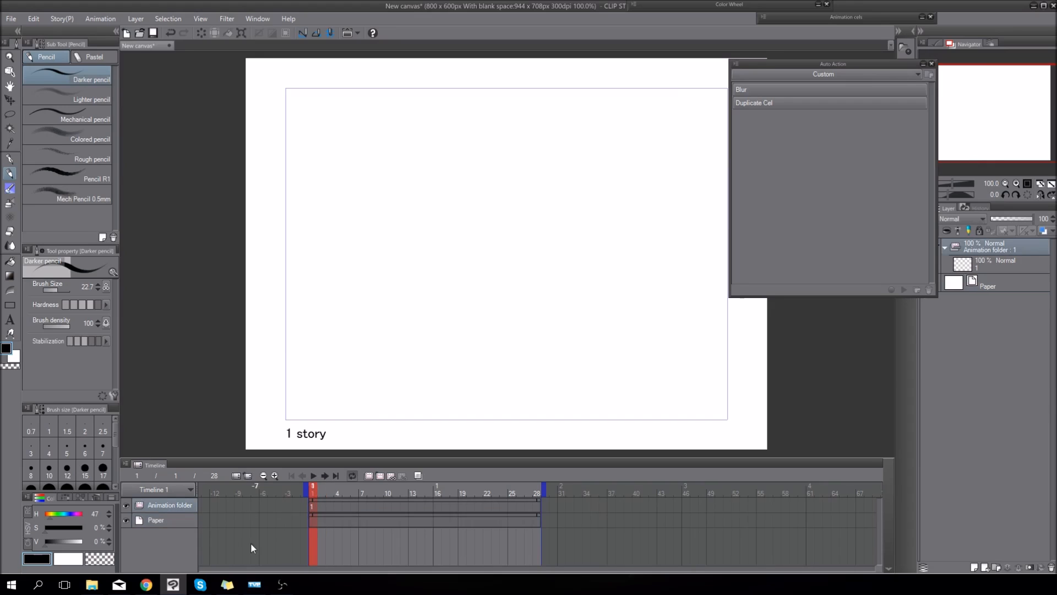
{"action": "left_click", "coordinate": [313, 508]}
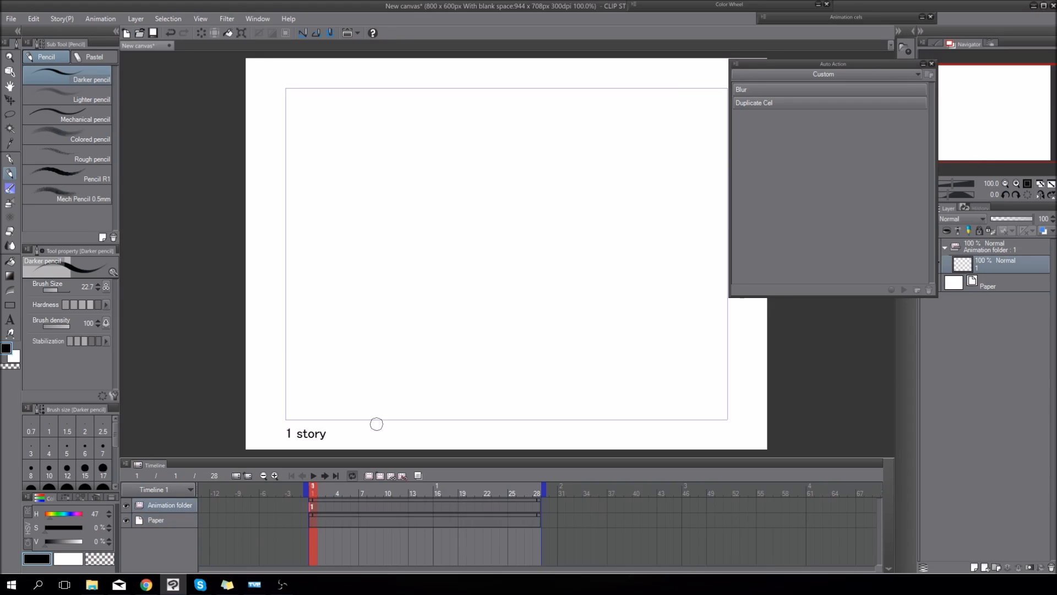
{"action": "left_click", "coordinate": [10, 159]}
{"action": "mouse_move", "coordinate": [510, 182]}
{"action": "left_mouse_down"}
{"action": "mouse_move", "coordinate": [464, 240]}
{"action": "mouse_move", "coordinate": [559, 226]}
{"action": "left_mouse_up"}
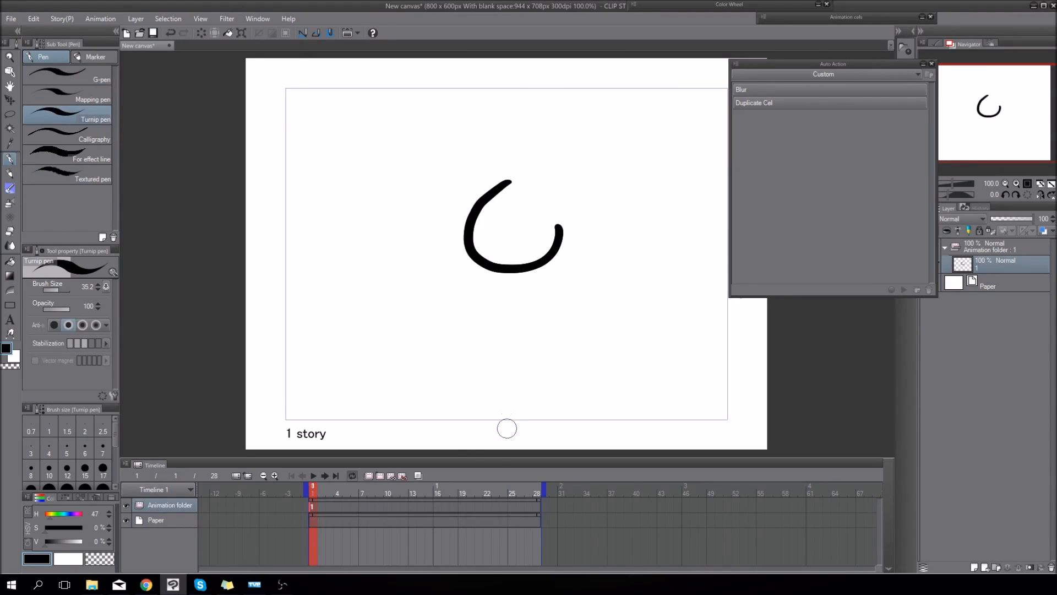
- Add a new cel at frame 6, draw a wide wavy stroke on it and enable onion skin
{"action": "left_click_drag", "start_coordinate": [324, 493], "coordinate": [354, 492]}
{"action": "left_click", "coordinate": [382, 476]}
{"action": "mouse_move", "coordinate": [499, 214]}
{"action": "left_mouse_down"}
{"action": "mouse_move", "coordinate": [465, 247]}
{"action": "mouse_move", "coordinate": [566, 267]}
{"action": "mouse_move", "coordinate": [636, 232]}
{"action": "left_mouse_up"}
{"action": "left_click", "coordinate": [418, 475]}
- Run the Duplicate Cel auto action on cel 1 from frame 4
{"action": "left_click_drag", "start_coordinate": [349, 490], "coordinate": [322, 508]}
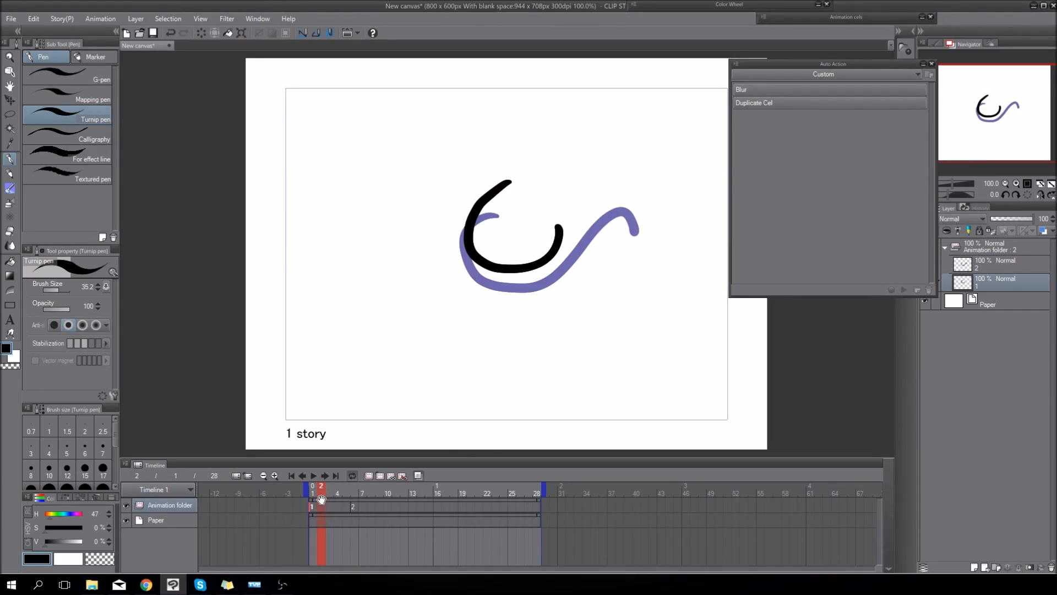
{"action": "left_click_drag", "start_coordinate": [323, 494], "coordinate": [337, 515]}
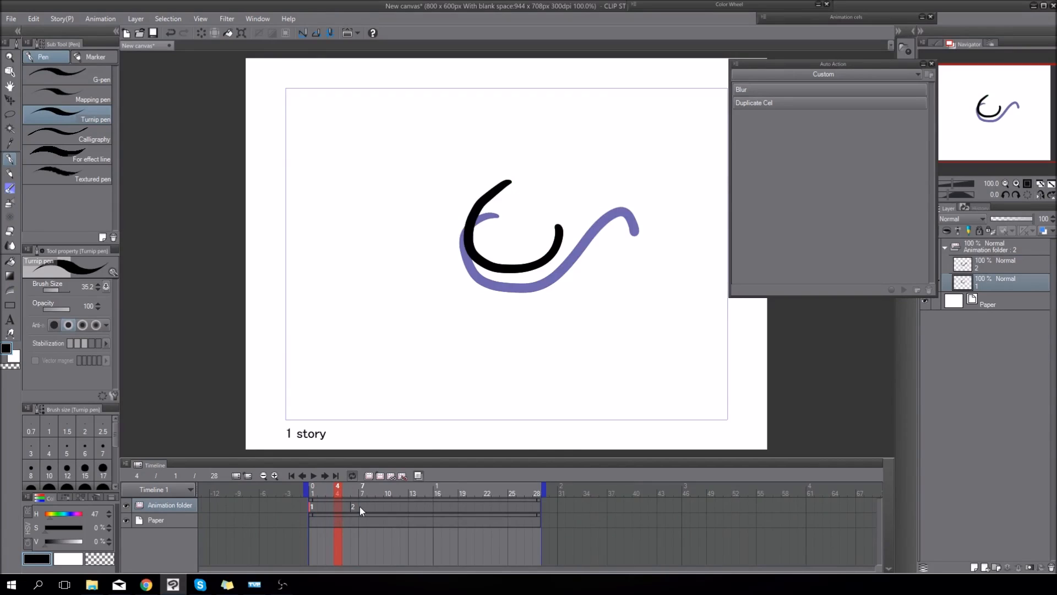
{"action": "left_click", "coordinate": [889, 101]}
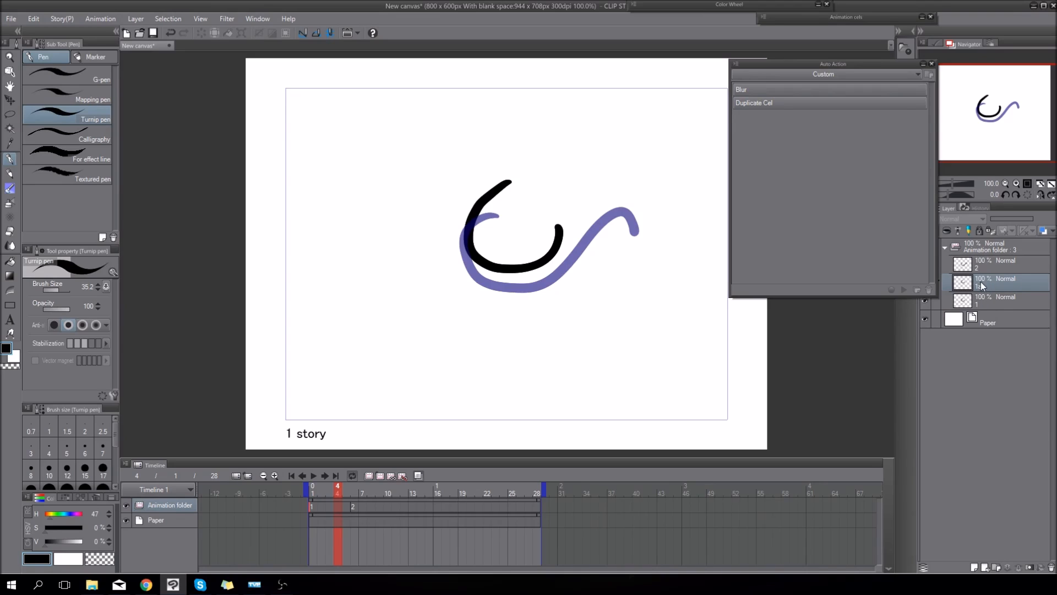
- Copy cel 1 directly in the layer list and delete that copy
{"action": "left_click", "coordinate": [986, 299]}
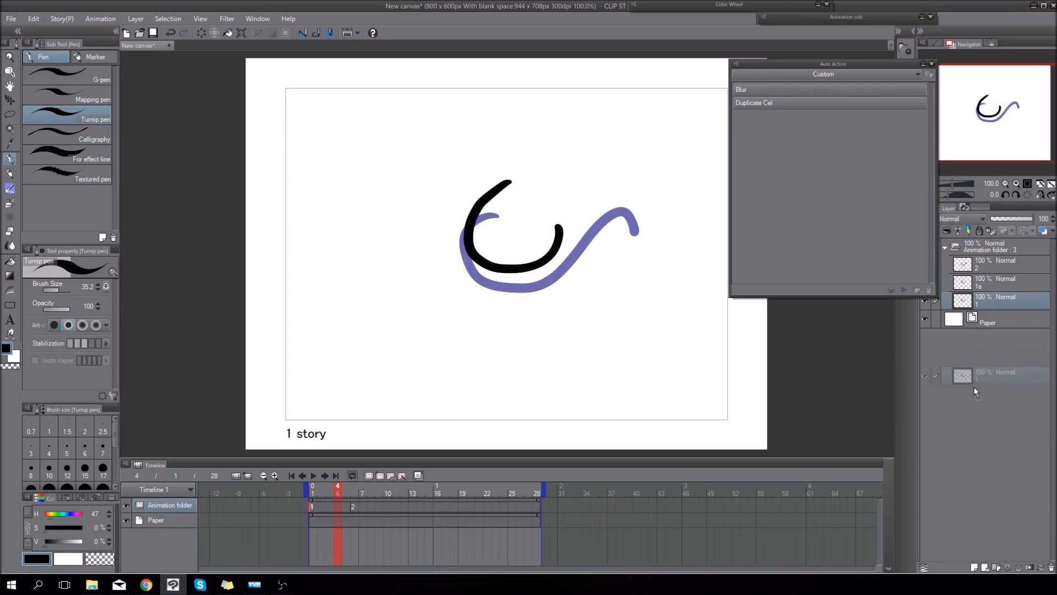
{"action": "left_click", "coordinate": [965, 565]}
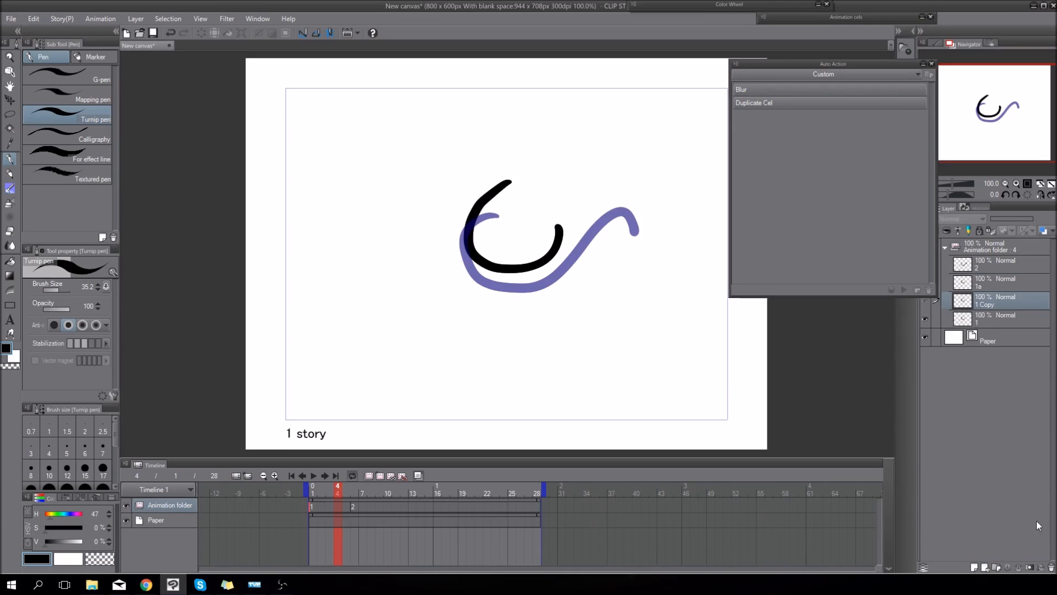
{"action": "left_click", "coordinate": [1051, 567]}
- Go to frame 9 and dock the Auto Action palette back below the layer list
{"action": "mouse_move", "coordinate": [808, 63]}
{"action": "left_mouse_down"}
{"action": "mouse_move", "coordinate": [795, 71]}
{"action": "mouse_move", "coordinate": [810, 72]}
{"action": "mouse_move", "coordinate": [948, 507]}
{"action": "mouse_move", "coordinate": [838, 247]}
{"action": "mouse_move", "coordinate": [811, 82]}
{"action": "left_mouse_up"}
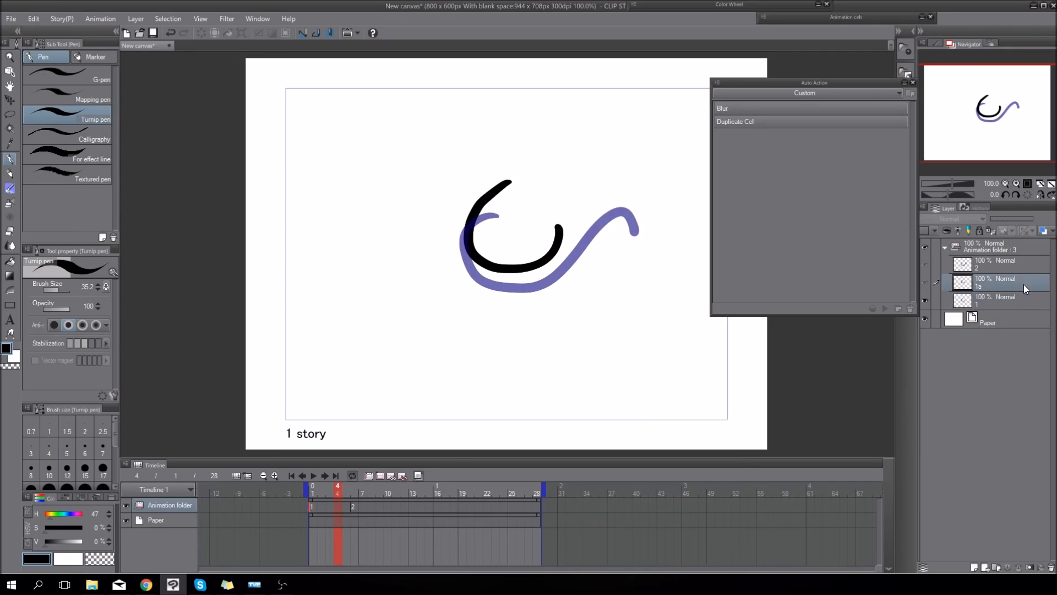
{"action": "left_click", "coordinate": [371, 494]}
{"action": "left_click", "coordinate": [378, 495]}
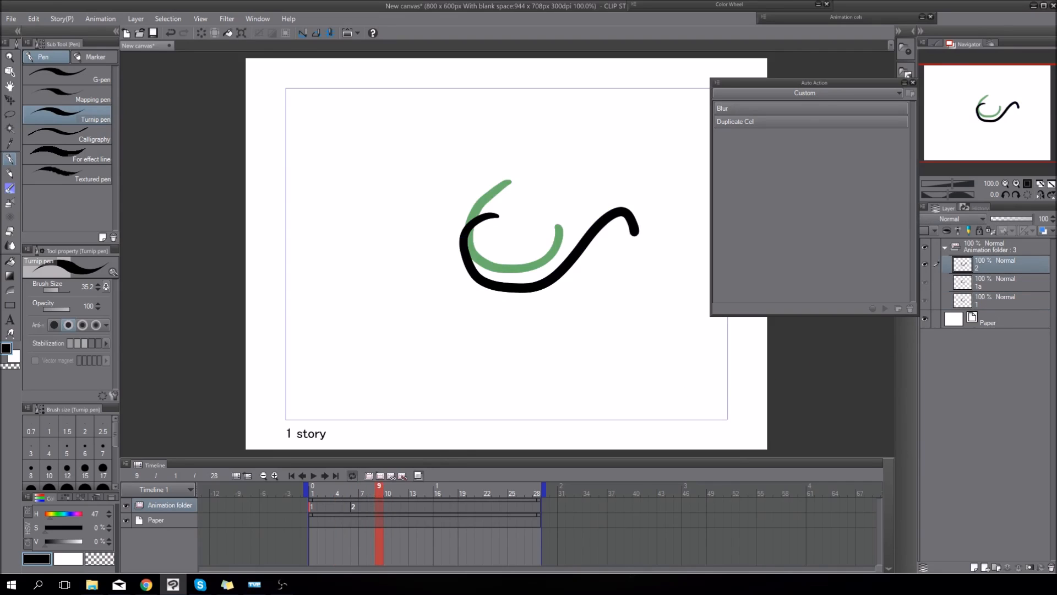
{"action": "left_click_drag", "start_coordinate": [824, 78], "coordinate": [979, 565]}
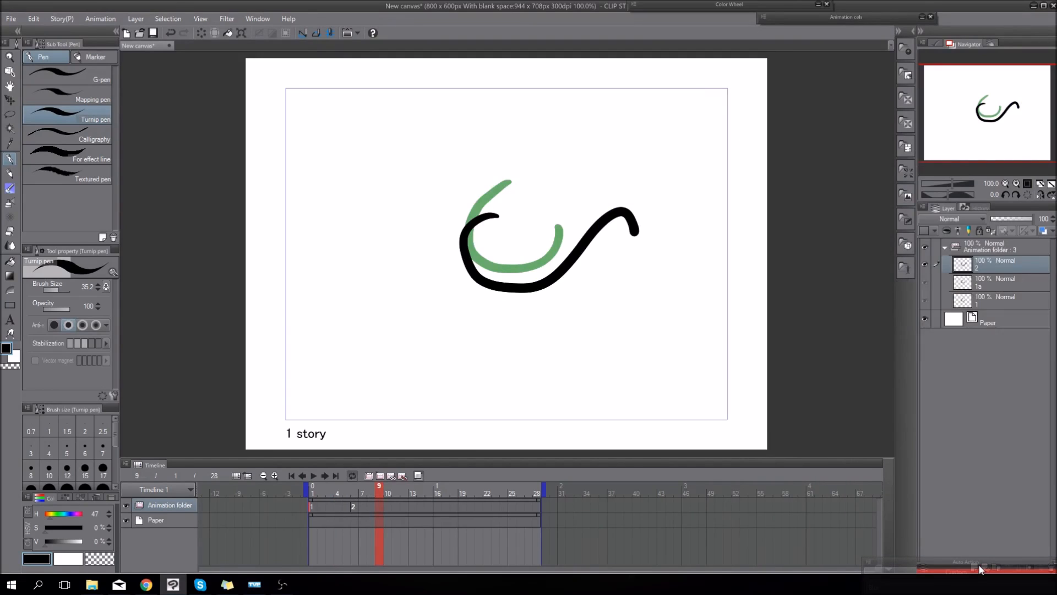
- Add a new cel at frame 12 and draw a small S-shaped stroke on it
{"action": "mouse_move", "coordinate": [408, 489]}
{"action": "left_mouse_down"}
{"action": "mouse_move", "coordinate": [398, 500]}
{"action": "mouse_move", "coordinate": [403, 493]}
{"action": "left_mouse_up"}
{"action": "left_click", "coordinate": [380, 476]}
{"action": "mouse_move", "coordinate": [521, 297]}
{"action": "left_mouse_down"}
{"action": "mouse_move", "coordinate": [571, 295]}
{"action": "mouse_move", "coordinate": [591, 341]}
{"action": "left_mouse_up"}
- Duplicate cel 3 with the Duplicate Cel auto action and assign the copy, cel 4, to frame 16
{"action": "left_click", "coordinate": [957, 516]}
{"action": "mouse_move", "coordinate": [420, 492]}
{"action": "left_mouse_down"}
{"action": "mouse_move", "coordinate": [446, 494]}
{"action": "mouse_move", "coordinate": [427, 504]}
{"action": "mouse_move", "coordinate": [459, 506]}
{"action": "mouse_move", "coordinate": [429, 513]}
{"action": "mouse_move", "coordinate": [454, 522]}
{"action": "mouse_move", "coordinate": [375, 507]}
{"action": "mouse_move", "coordinate": [412, 502]}
{"action": "mouse_move", "coordinate": [357, 501]}
{"action": "mouse_move", "coordinate": [430, 505]}
{"action": "mouse_move", "coordinate": [449, 526]}
{"action": "mouse_move", "coordinate": [553, 509]}
{"action": "mouse_move", "coordinate": [555, 536]}
{"action": "mouse_move", "coordinate": [488, 540]}
{"action": "left_mouse_up"}
{"action": "double_click", "coordinate": [439, 509]}
{"action": "left_click", "coordinate": [483, 419]}
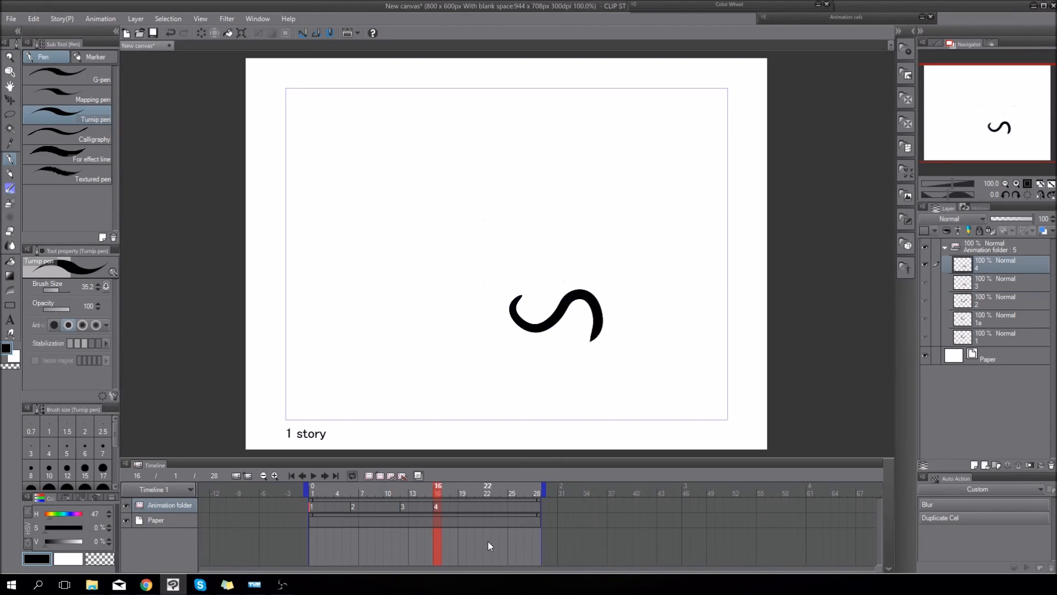
- Apply the Blur auto action to the cels at frames 16 and 12
{"action": "left_click", "coordinate": [942, 505]}
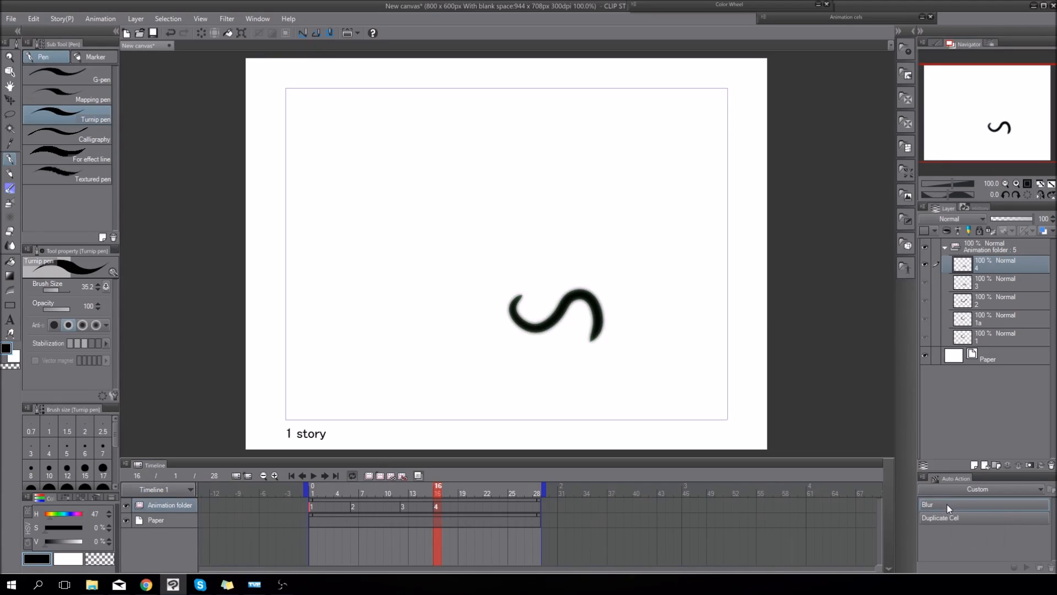
{"action": "key", "text": "Right"}
{"action": "key", "text": "Left"}
{"action": "key", "text": "Left"}
{"action": "key", "text": "Left"}
{"action": "key", "text": "Left"}
{"action": "key", "text": "Left"}
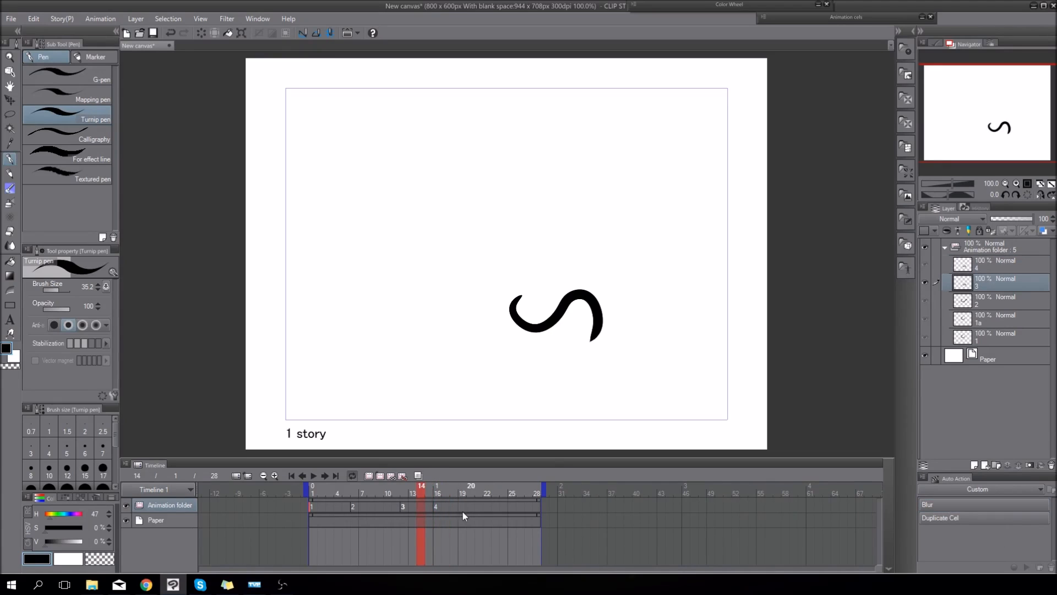
{"action": "left_click", "coordinate": [942, 505]}
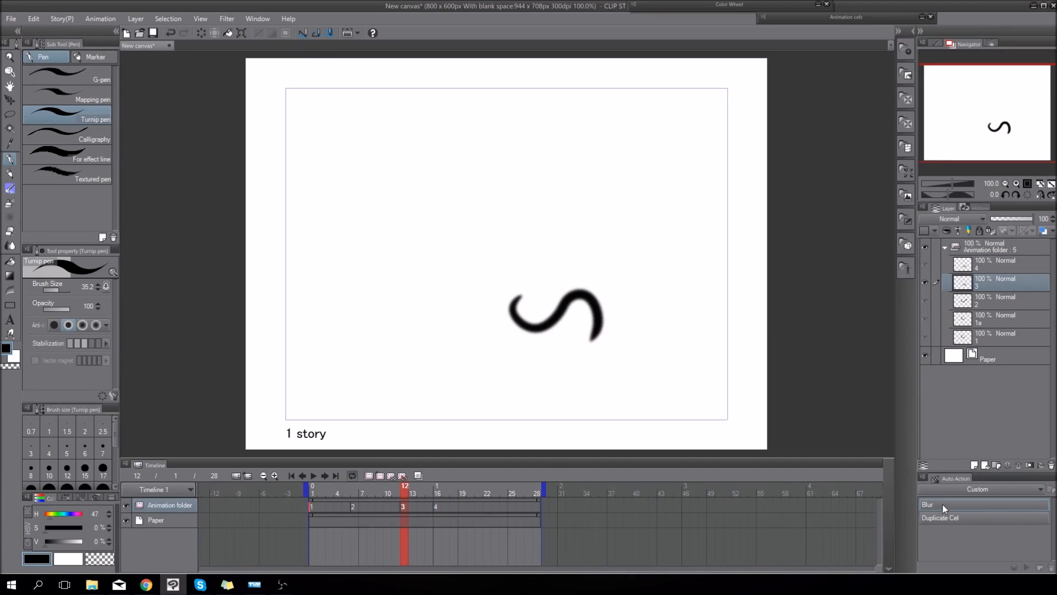
- Apply the Blur auto action to cel 2 at frame 8 and return to frame 2
{"action": "key", "text": "Left"}
{"action": "key", "text": "Left"}
{"action": "key", "text": "Left"}
{"action": "key", "text": "Left"}
{"action": "left_click", "coordinate": [941, 502]}
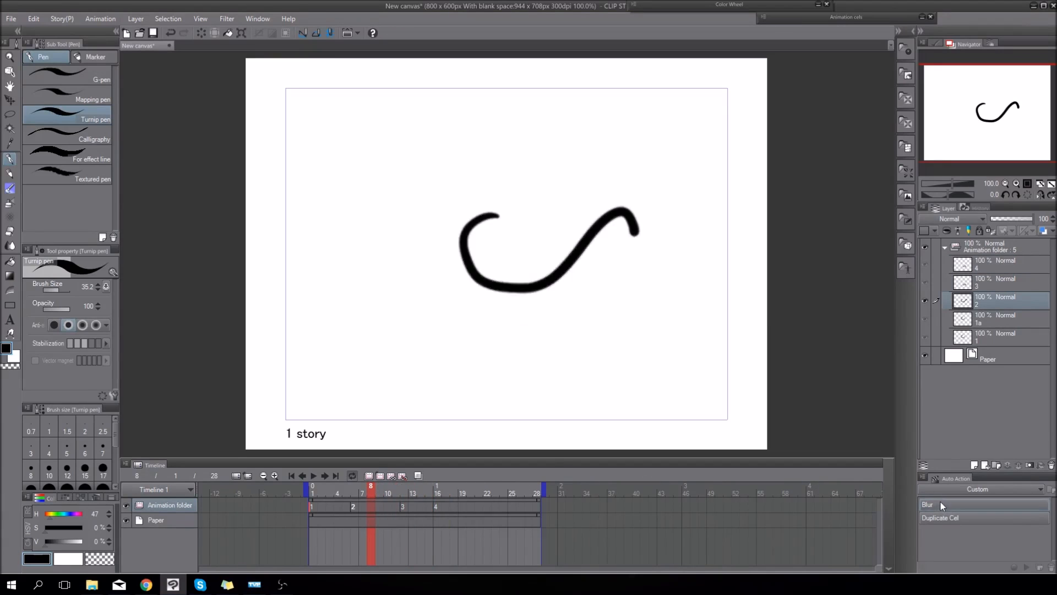
{"action": "mouse_move", "coordinate": [370, 493]}
{"action": "left_mouse_down"}
{"action": "mouse_move", "coordinate": [335, 491]}
{"action": "mouse_move", "coordinate": [425, 510]}
{"action": "mouse_move", "coordinate": [388, 530]}
{"action": "mouse_move", "coordinate": [464, 532]}
{"action": "mouse_move", "coordinate": [363, 506]}
{"action": "left_mouse_up"}
{"action": "left_click", "coordinate": [321, 491]}
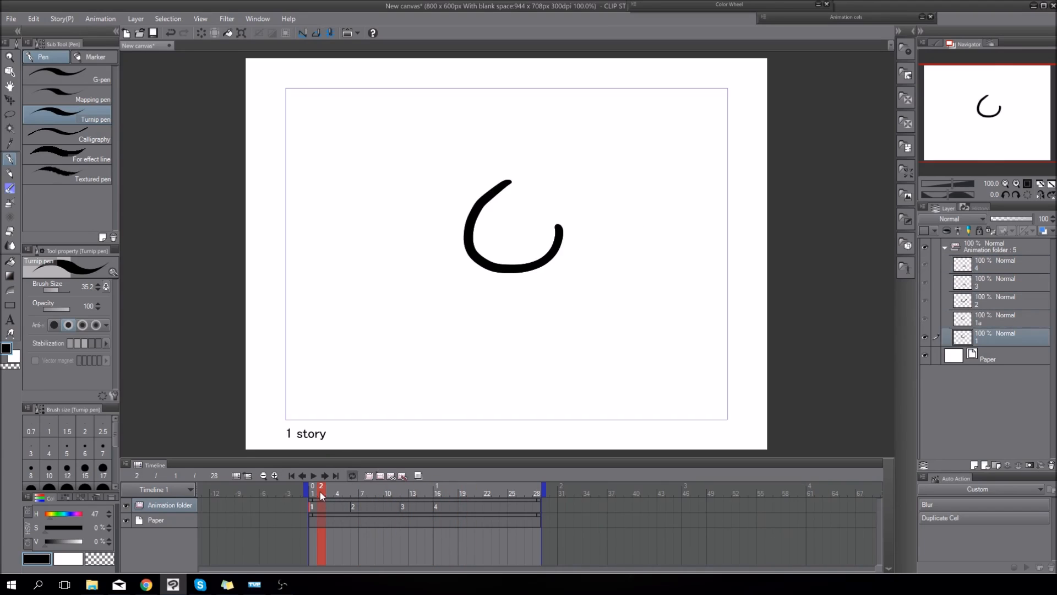
- Undock the Auto Action palette over the canvas and turn off its button mode
{"action": "left_click_drag", "start_coordinate": [963, 480], "coordinate": [696, 175]}
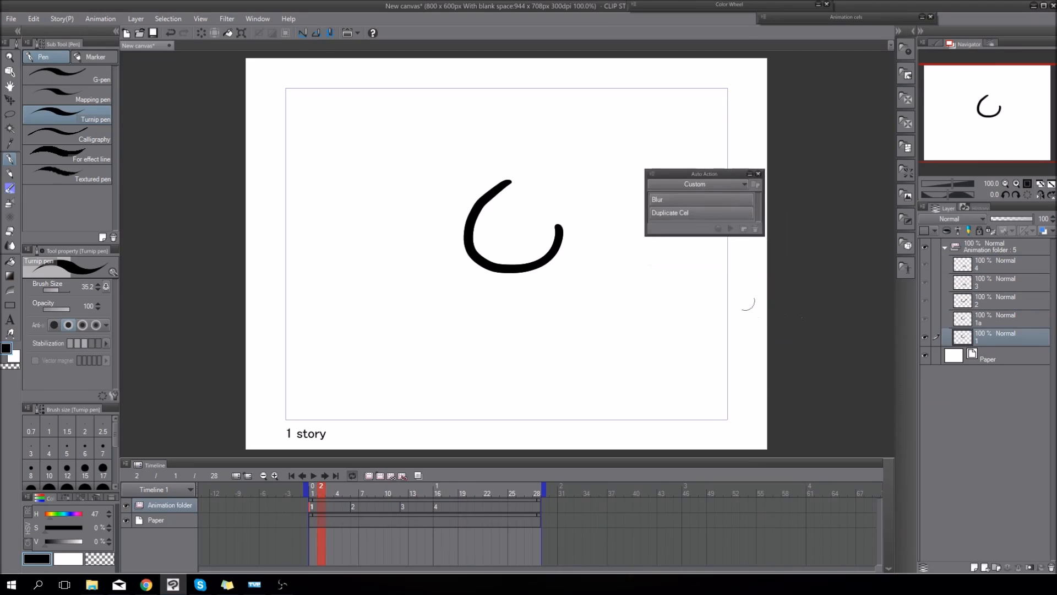
{"action": "left_click", "coordinate": [653, 175]}
{"action": "left_click", "coordinate": [698, 186]}
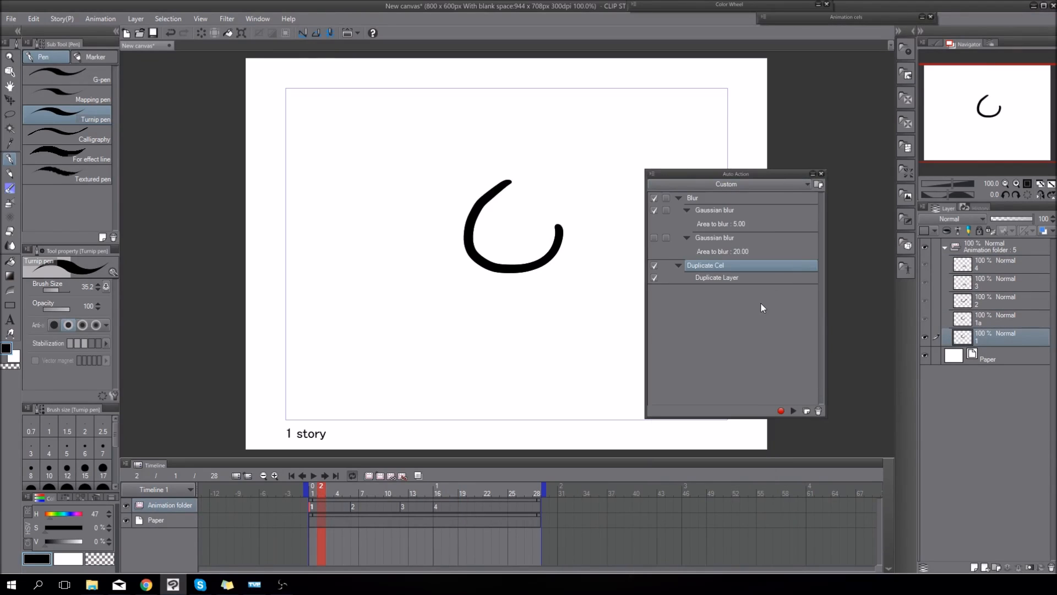
- Switch the Auto Action palette from the Custom set to the Default set
{"action": "double_click", "coordinate": [734, 266]}
{"action": "left_click", "coordinate": [791, 368]}
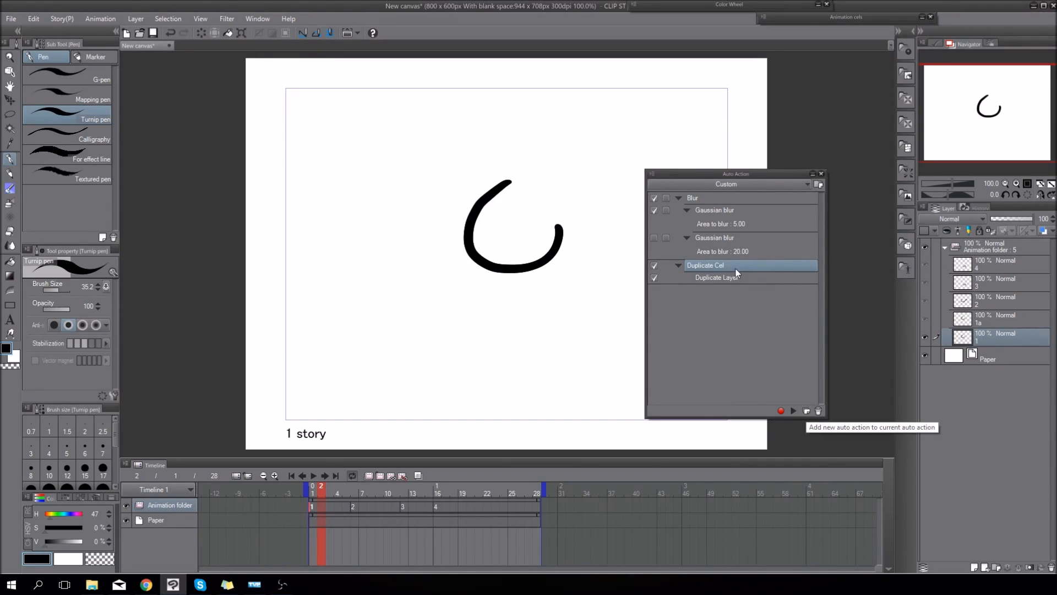
{"action": "left_click", "coordinate": [653, 174]}
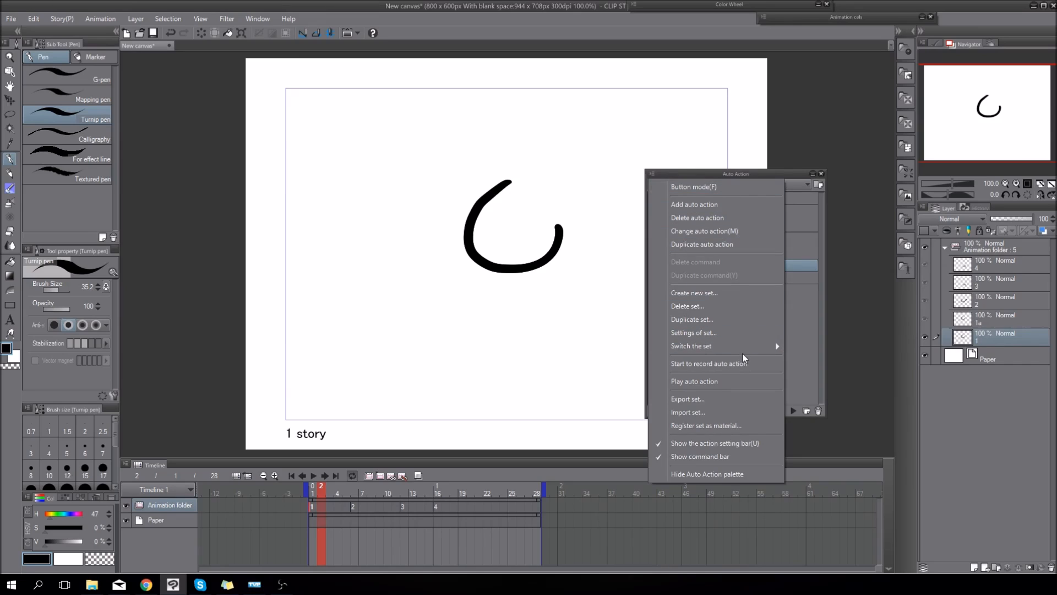
{"action": "left_click", "coordinate": [778, 173]}
{"action": "left_click", "coordinate": [784, 183]}
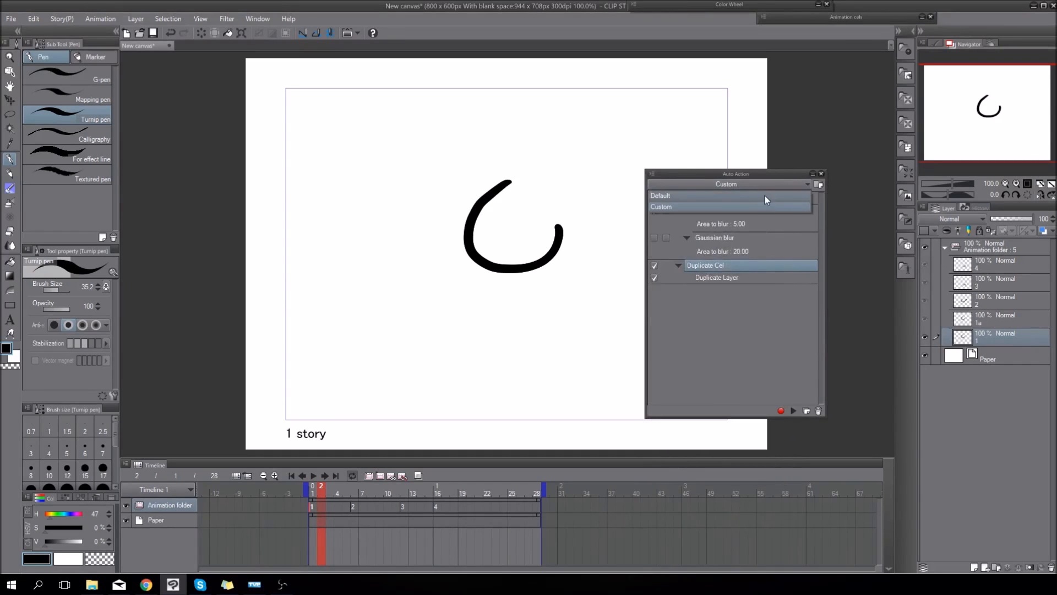
{"action": "left_click", "coordinate": [768, 194]}
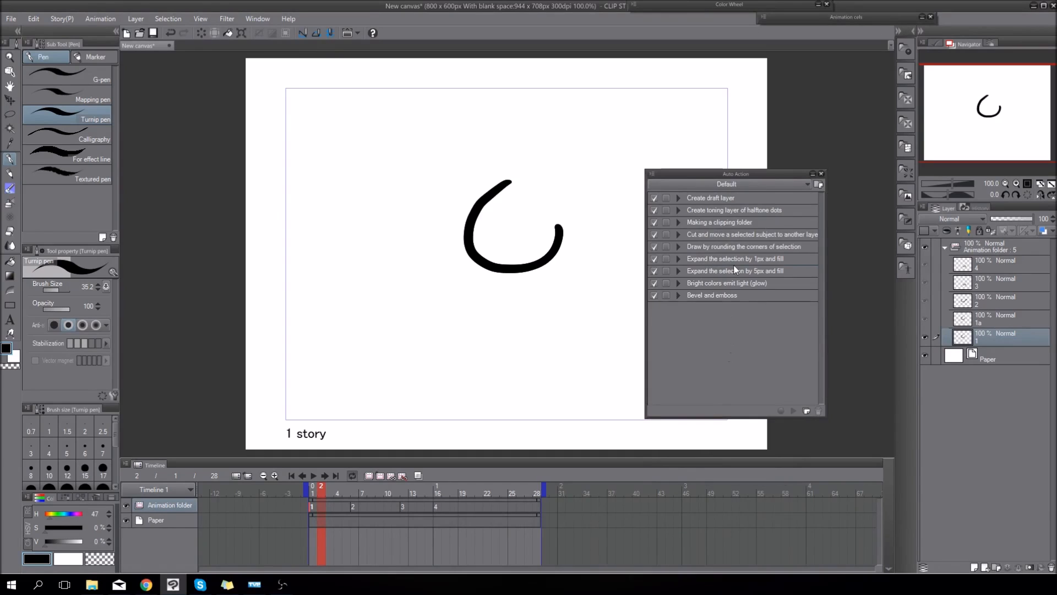
- Switch the Auto Action palette back to the Custom set
{"action": "left_click", "coordinate": [652, 175]}
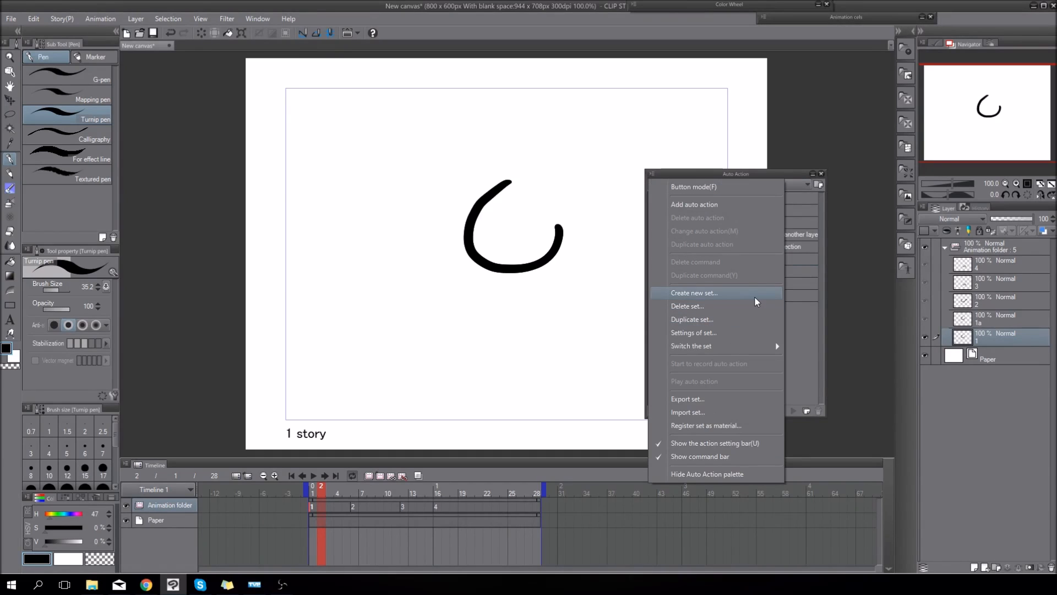
{"action": "left_click", "coordinate": [794, 184]}
{"action": "left_click", "coordinate": [795, 183]}
{"action": "left_click", "coordinate": [770, 207]}
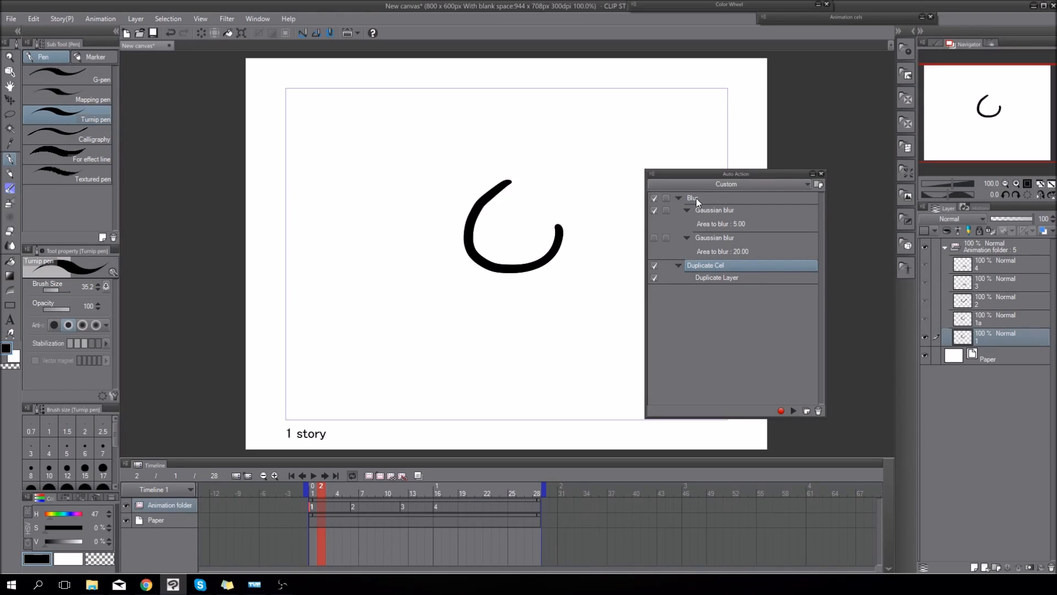
{"action": "left_click", "coordinate": [653, 174]}
{"action": "left_click", "coordinate": [654, 173]}
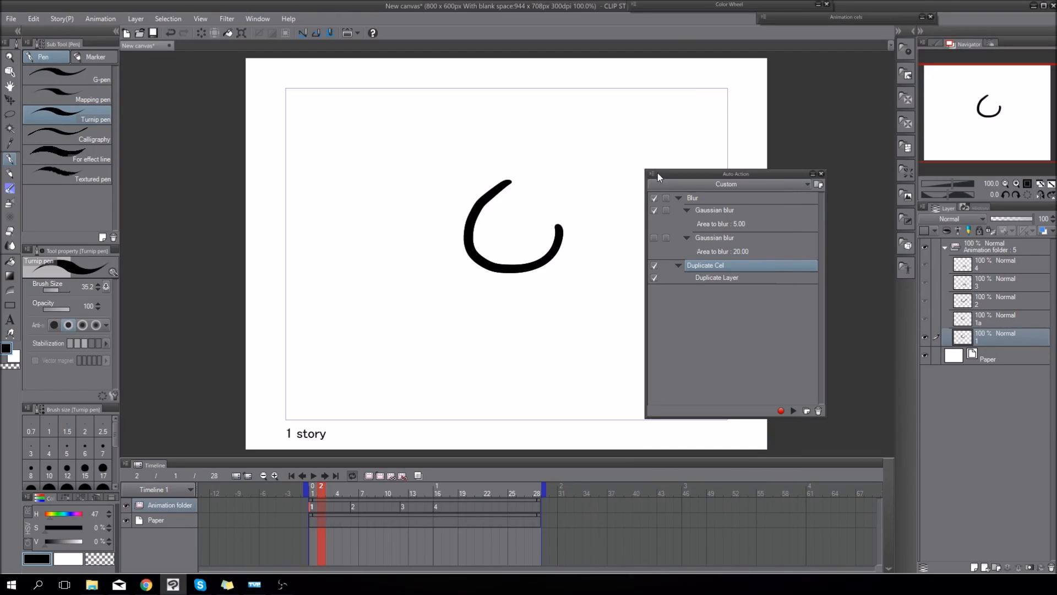
- Add a new auto action named "test duplicate" to the Custom set
{"action": "left_click", "coordinate": [806, 411]}
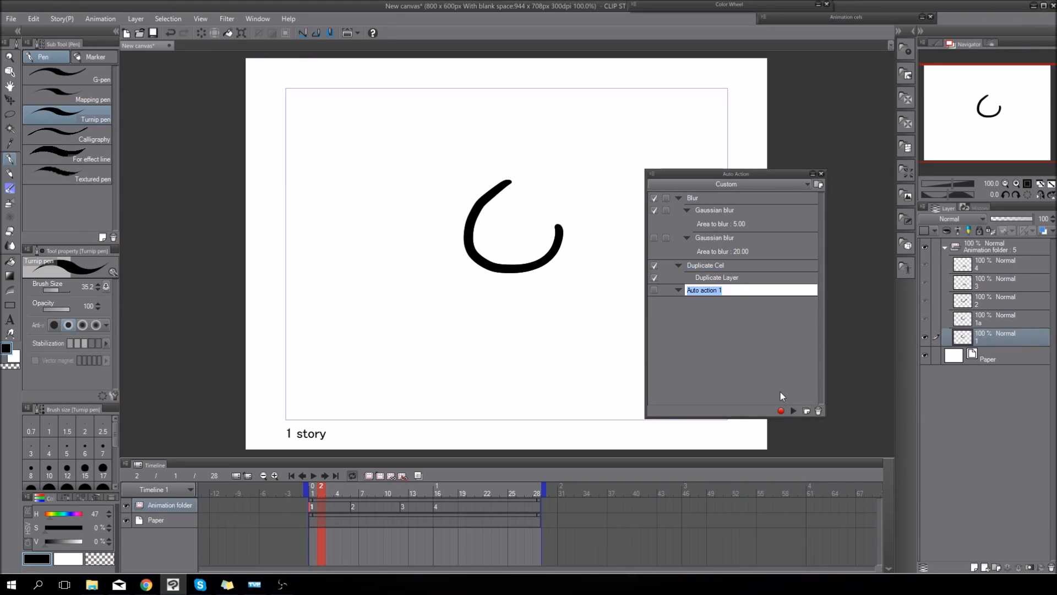
{"action": "type", "text": "test duplicate"}
{"action": "key", "text": "Return"}
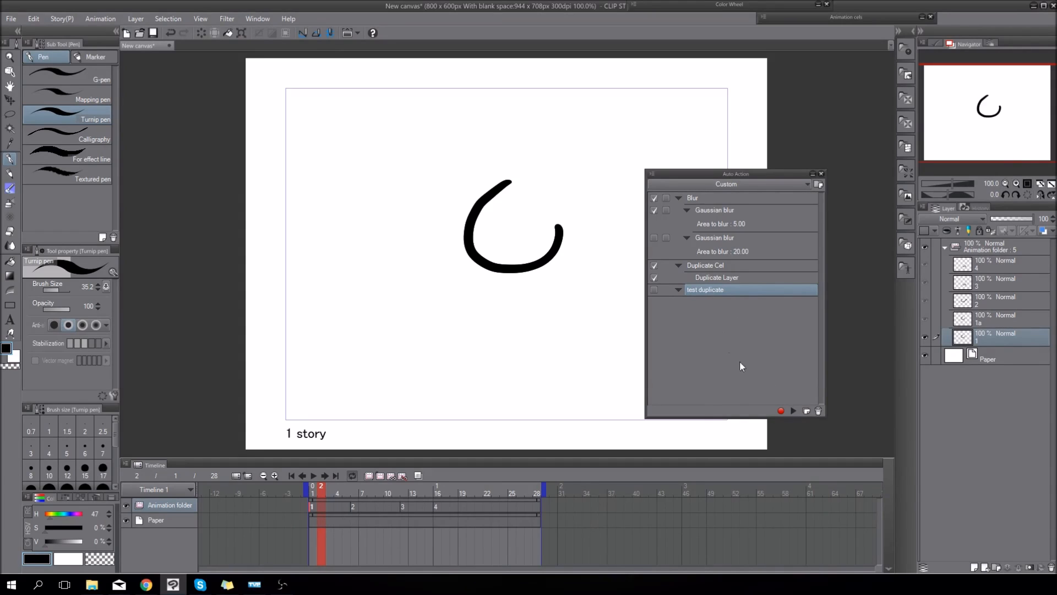
- Record two short pen strokes on cel 1 and layer changes between cels 1a and 2 with the test duplicate action
{"action": "left_click", "coordinate": [781, 410]}
{"action": "left_click_drag", "start_coordinate": [576, 313], "coordinate": [574, 349]}
{"action": "left_click_drag", "start_coordinate": [604, 311], "coordinate": [593, 359]}
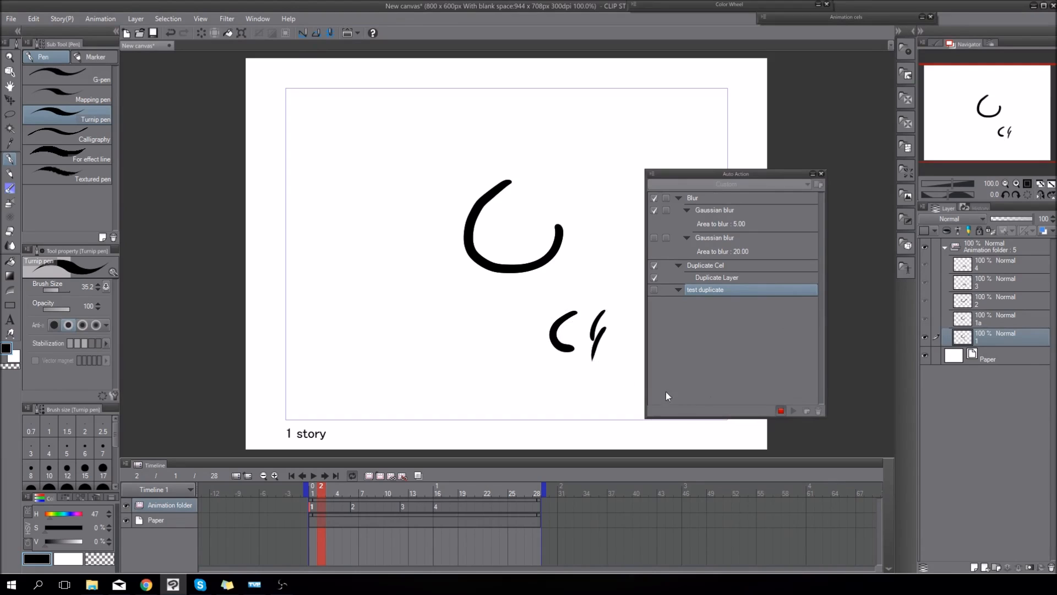
{"action": "left_click", "coordinate": [987, 320]}
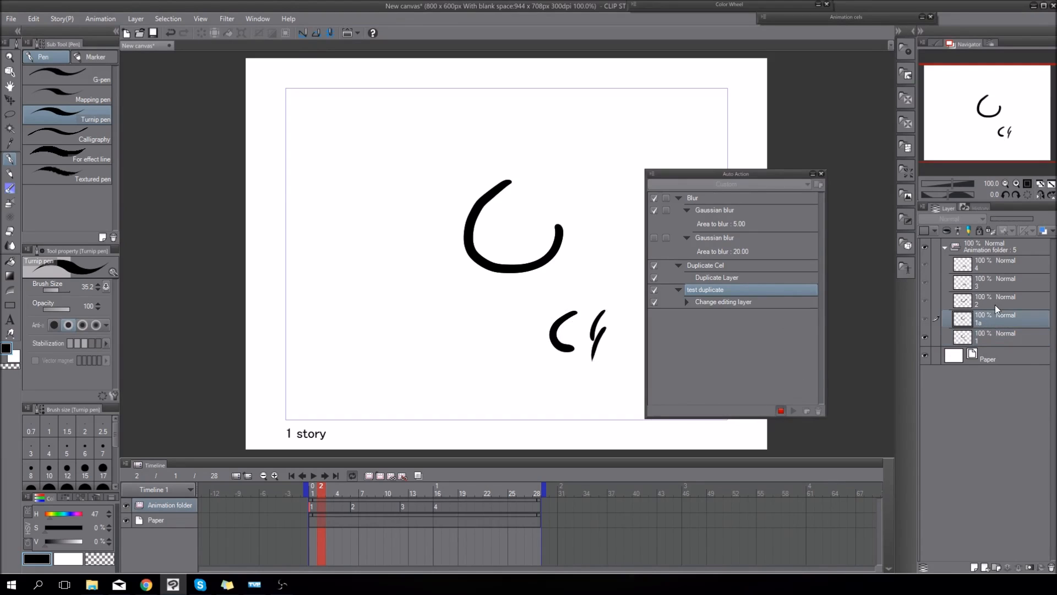
{"action": "left_click", "coordinate": [994, 303]}
{"action": "left_click", "coordinate": [997, 317]}
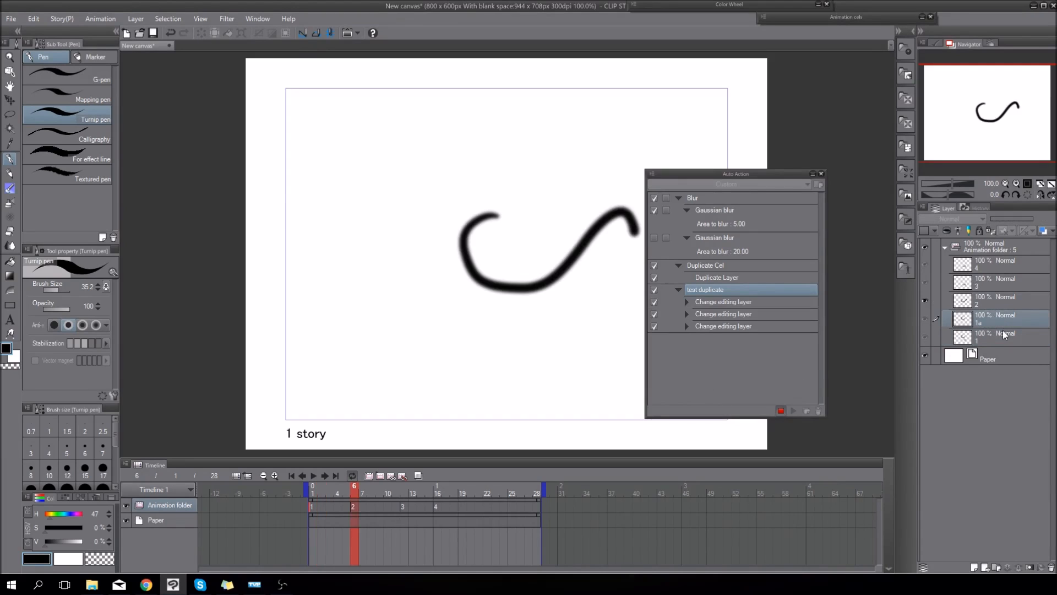
{"action": "left_click", "coordinate": [783, 410]}
- Check the recorded Change editing layer commands and delete all three from the test duplicate action
{"action": "left_click", "coordinate": [746, 303]}
{"action": "left_click", "coordinate": [687, 303]}
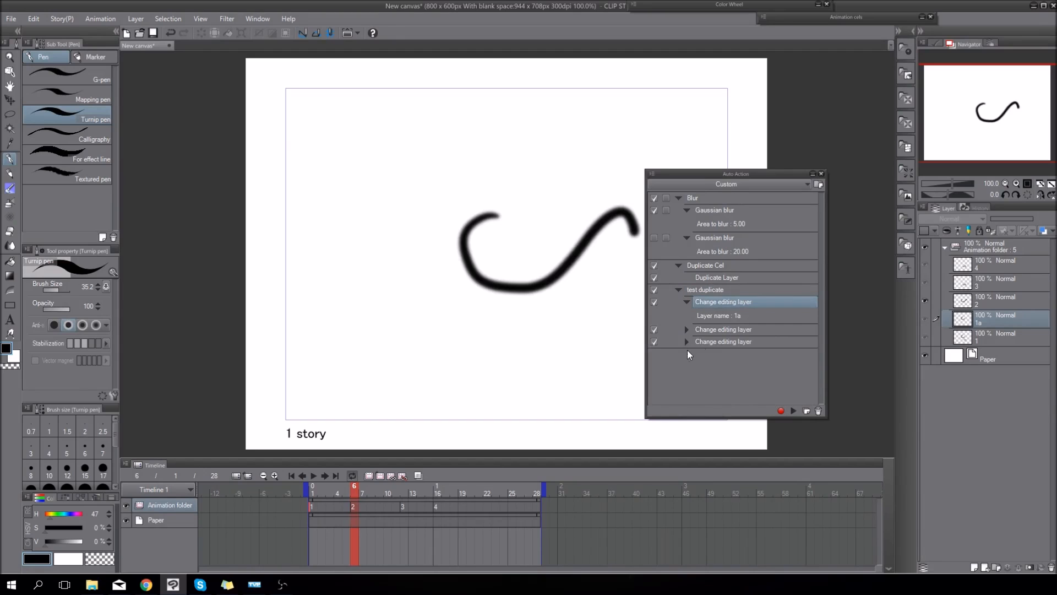
{"action": "left_click", "coordinate": [687, 329]}
{"action": "left_click", "coordinate": [688, 330]}
{"action": "left_click", "coordinate": [688, 302]}
{"action": "left_click", "coordinate": [819, 411]}
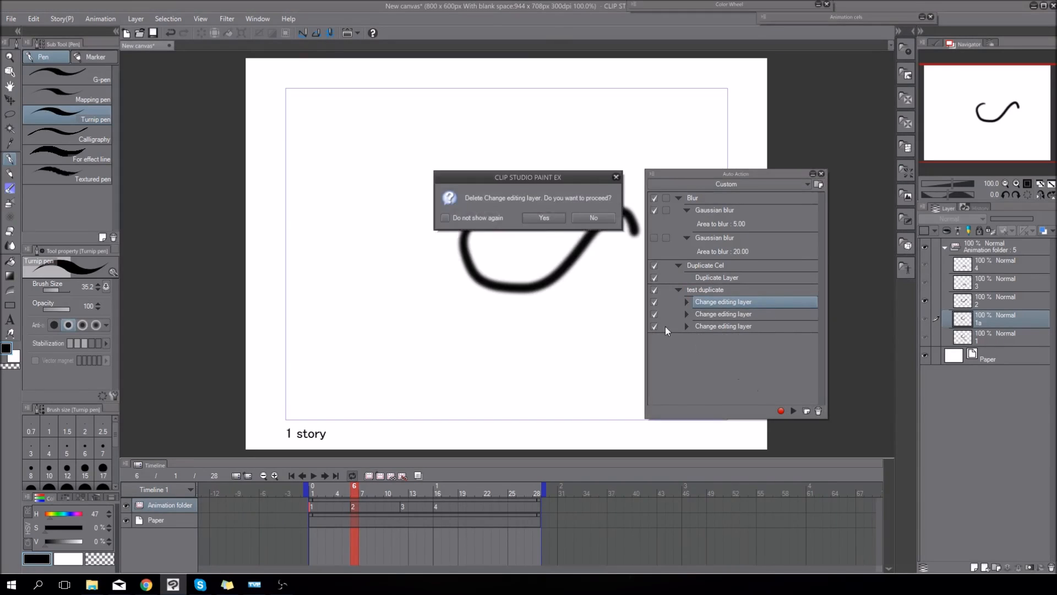
{"action": "left_click", "coordinate": [540, 223]}
{"action": "left_click", "coordinate": [817, 411]}
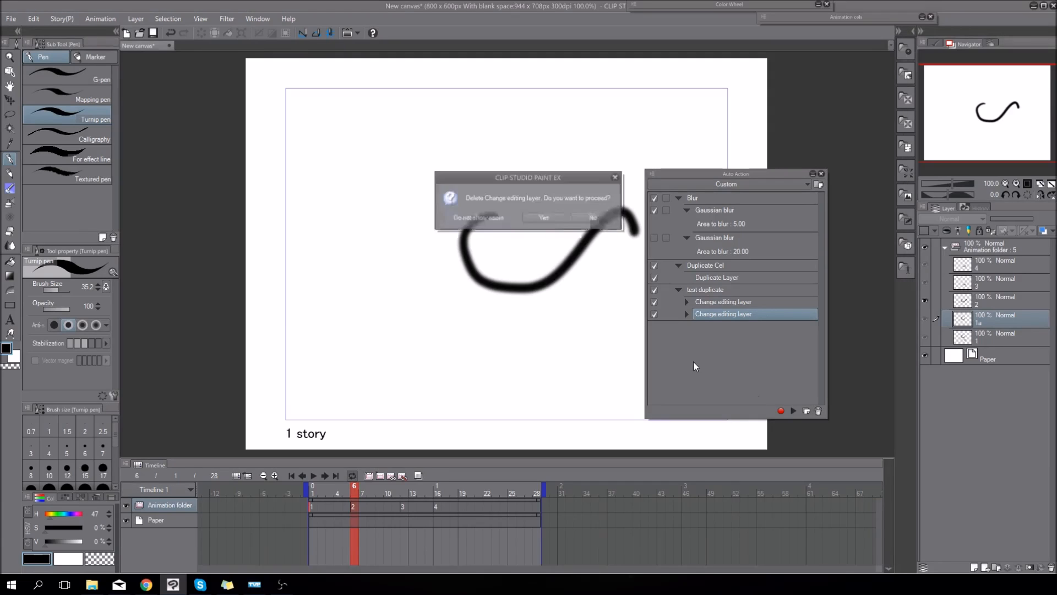
{"action": "left_click", "coordinate": [543, 220]}
{"action": "left_click", "coordinate": [819, 411]}
{"action": "left_click", "coordinate": [545, 220]}
- Record a Duplicate Layer command in the test duplicate action by duplicating cel 1a
{"action": "double_click", "coordinate": [746, 295]}
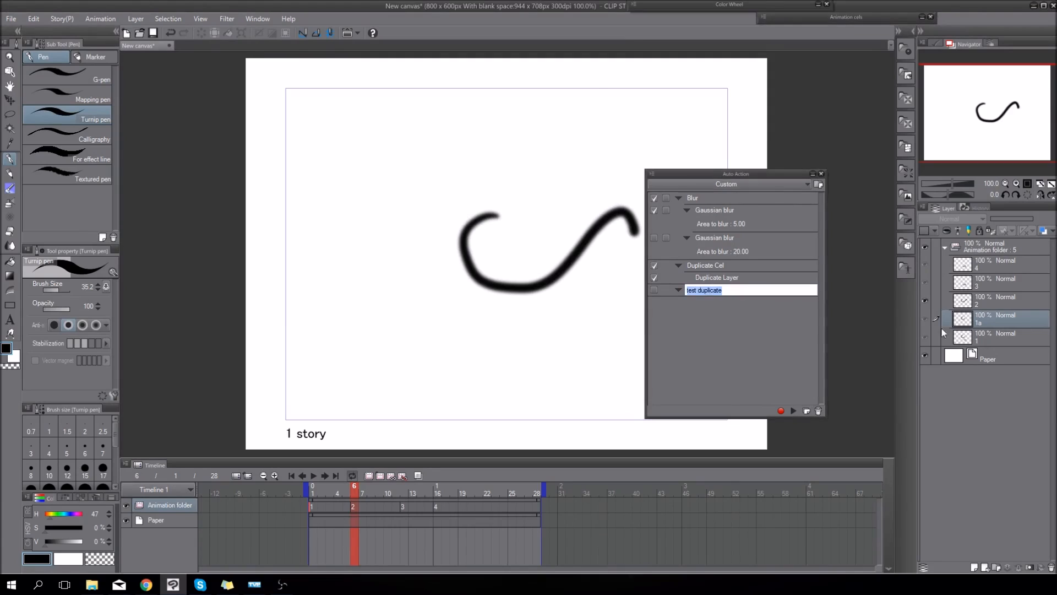
{"action": "left_click", "coordinate": [803, 348]}
{"action": "double_click", "coordinate": [753, 287]}
{"action": "left_click", "coordinate": [778, 332]}
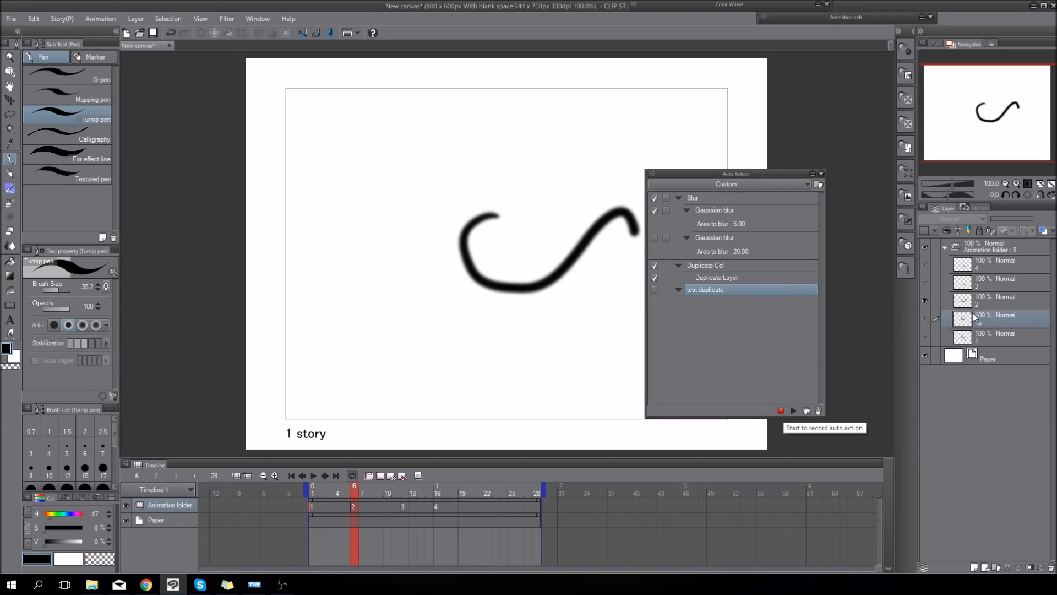
{"action": "left_click", "coordinate": [781, 410]}
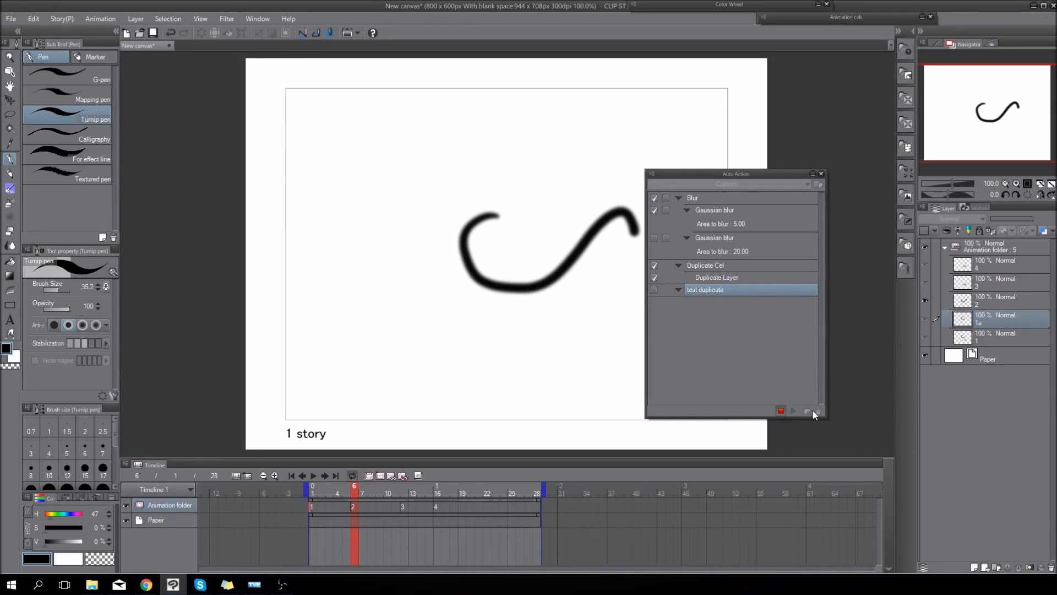
{"action": "left_click_drag", "start_coordinate": [991, 316], "coordinate": [975, 567]}
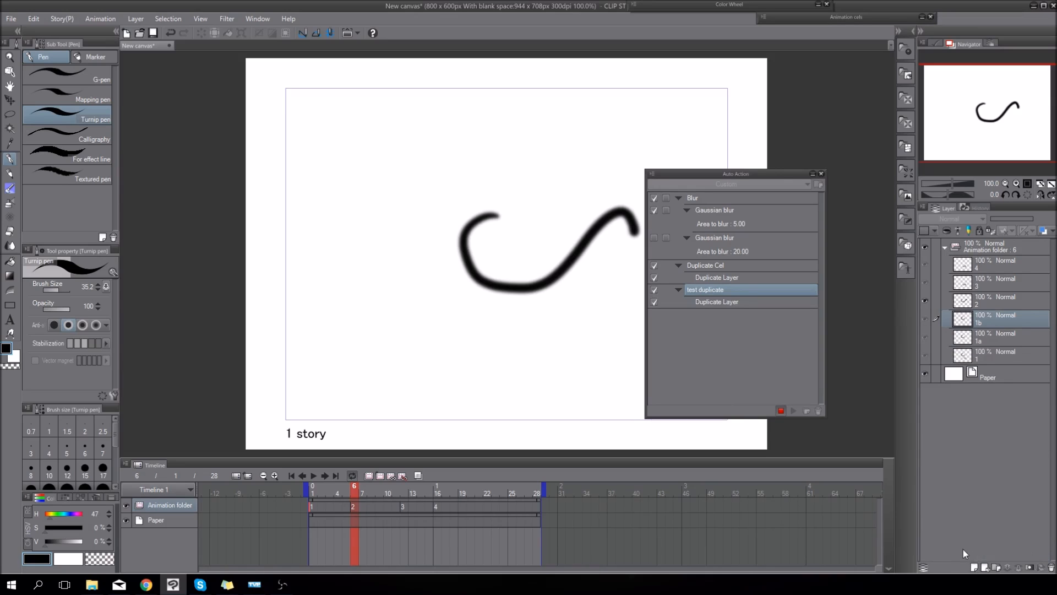
{"action": "right_click", "coordinate": [990, 325]}
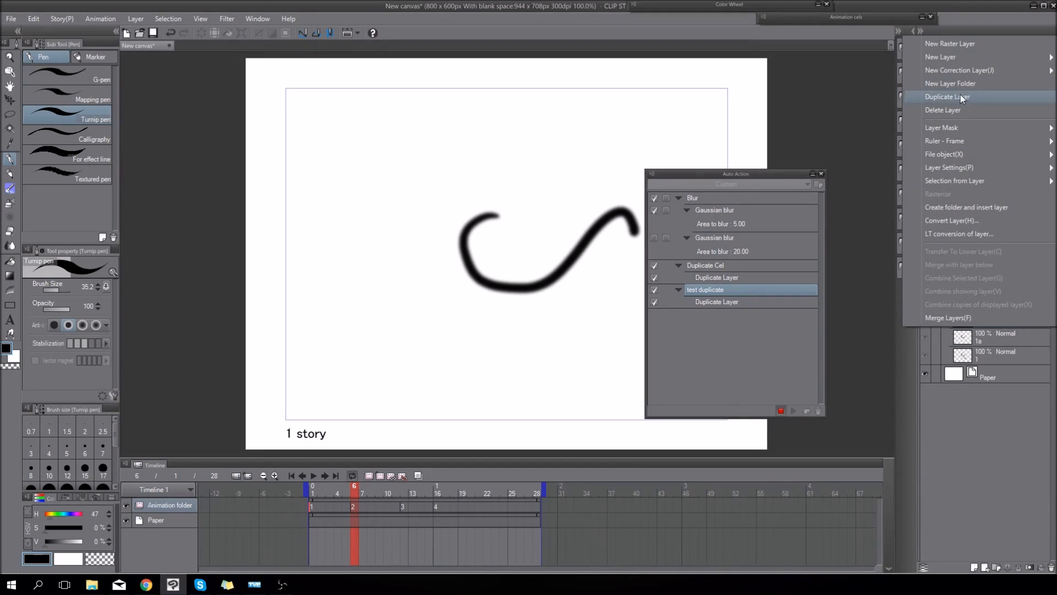
{"action": "left_click", "coordinate": [750, 175]}
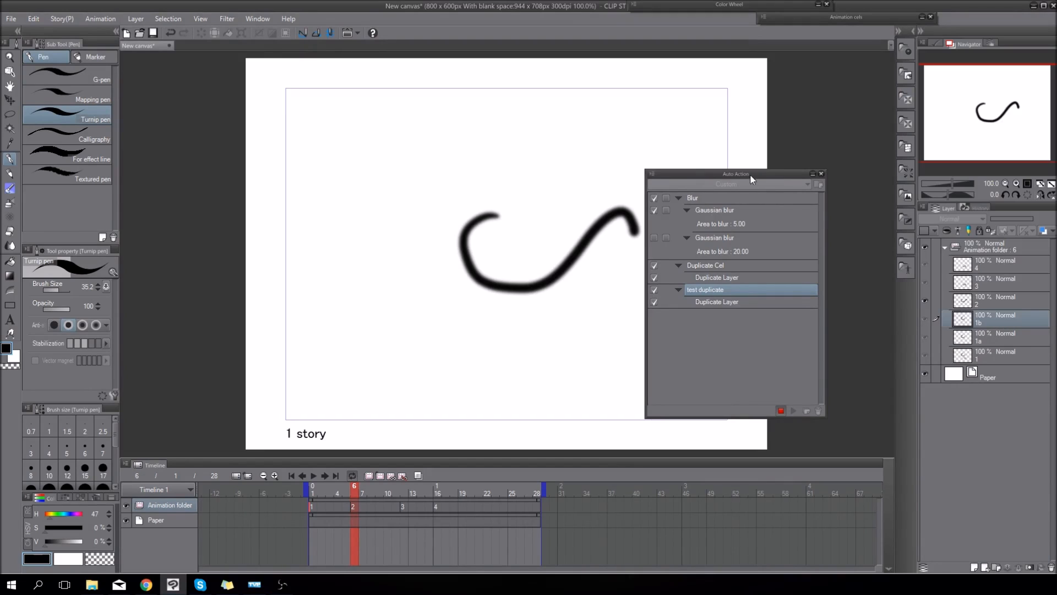
{"action": "left_click", "coordinate": [780, 410]}
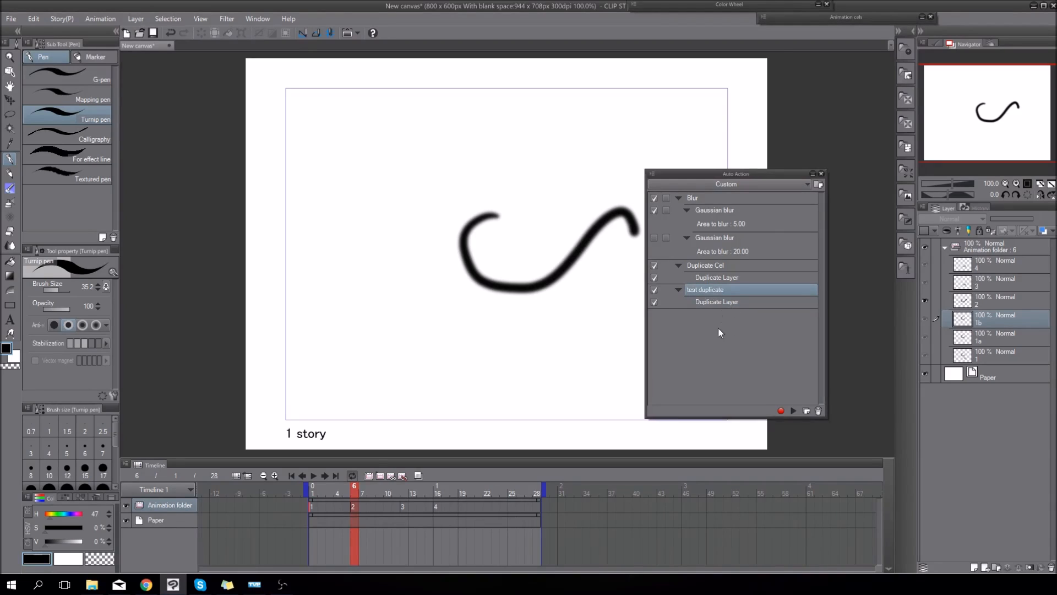
- Turn on button mode for the Auto Action palette and move it off the drawing
{"action": "left_click", "coordinate": [658, 174]}
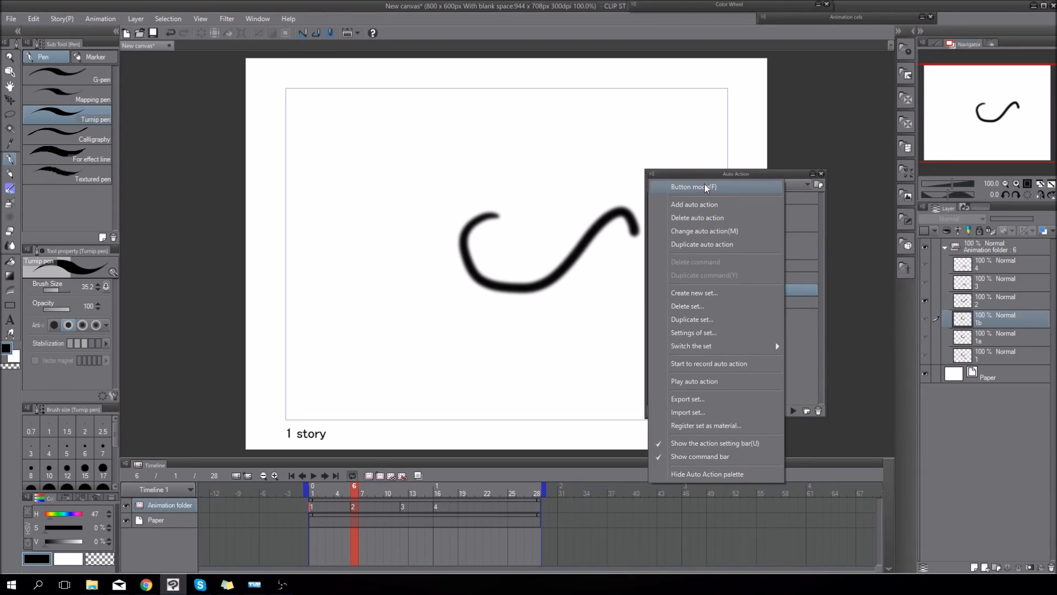
{"action": "left_click", "coordinate": [743, 172]}
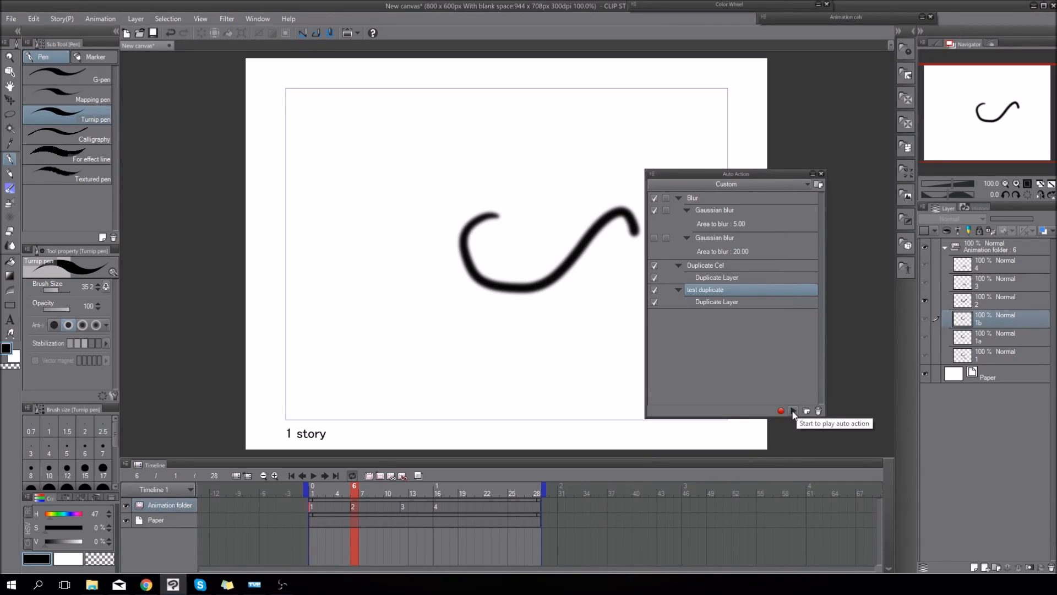
{"action": "left_click", "coordinate": [653, 175]}
{"action": "left_click", "coordinate": [789, 227]}
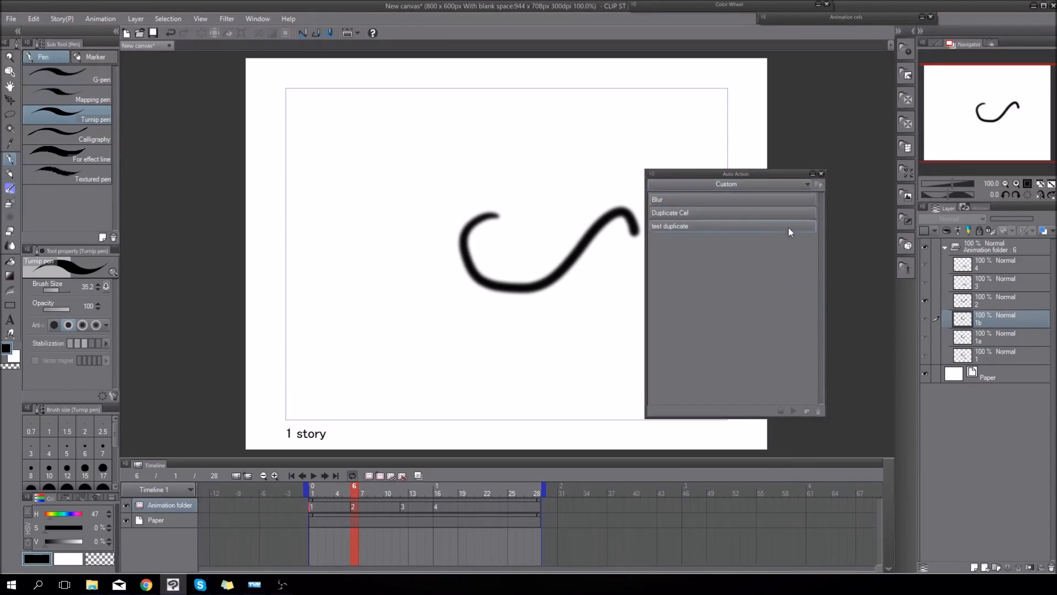
{"action": "left_click_drag", "start_coordinate": [739, 178], "coordinate": [790, 171]}
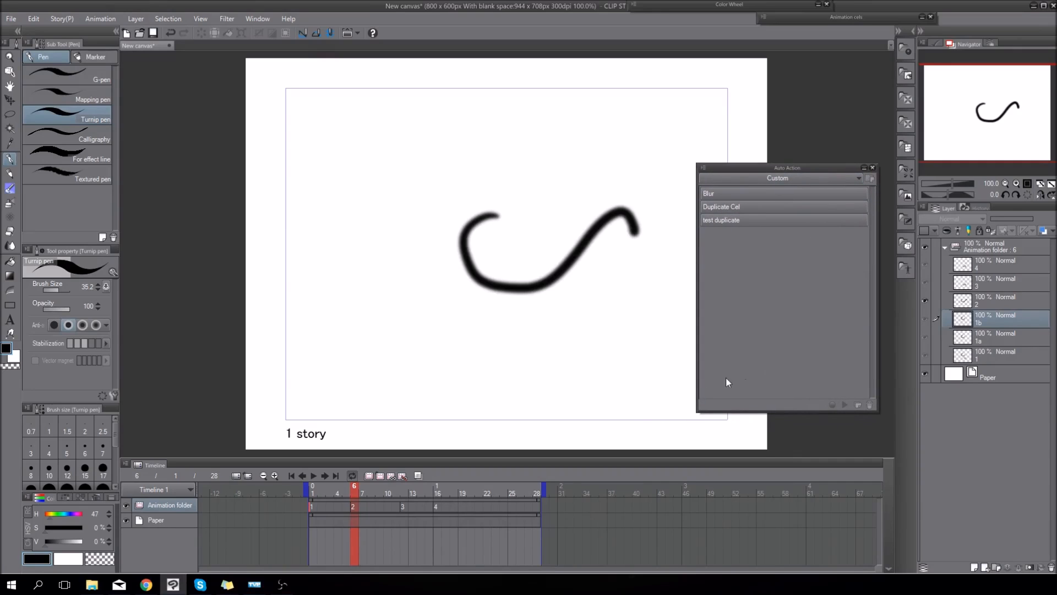
- Duplicate cel 2 with the test duplicate action and assign the copy 2a to frame 20
{"action": "left_click_drag", "start_coordinate": [381, 493], "coordinate": [356, 519]}
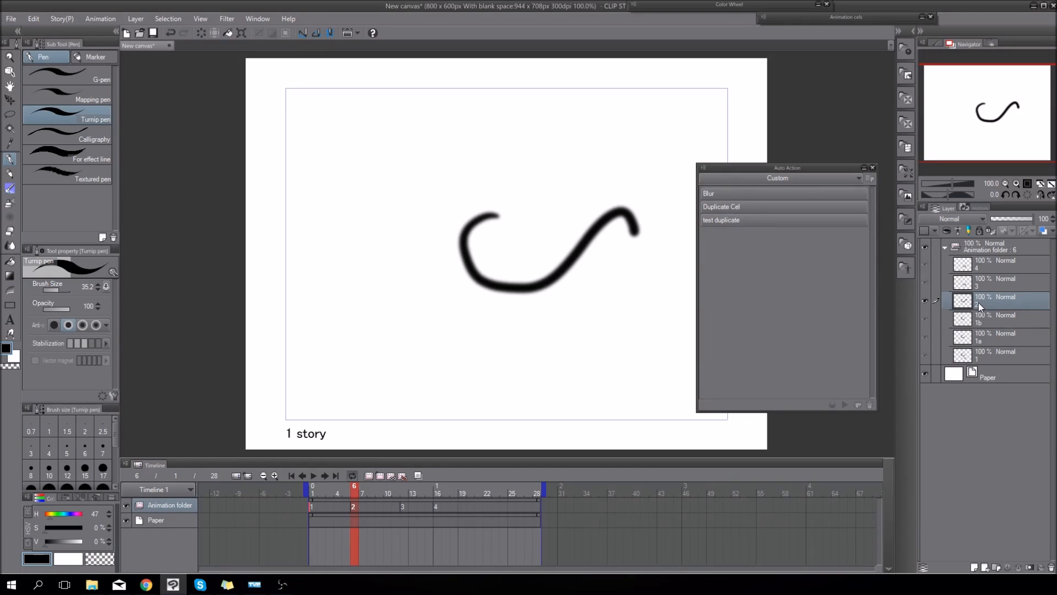
{"action": "left_click", "coordinate": [743, 219]}
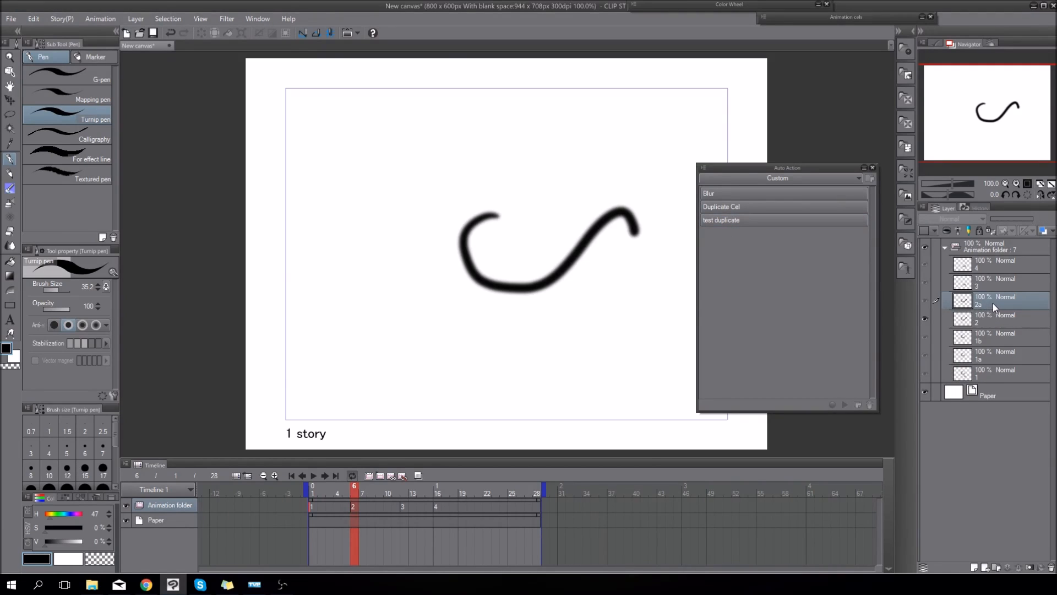
{"action": "left_click_drag", "start_coordinate": [374, 491], "coordinate": [472, 507]}
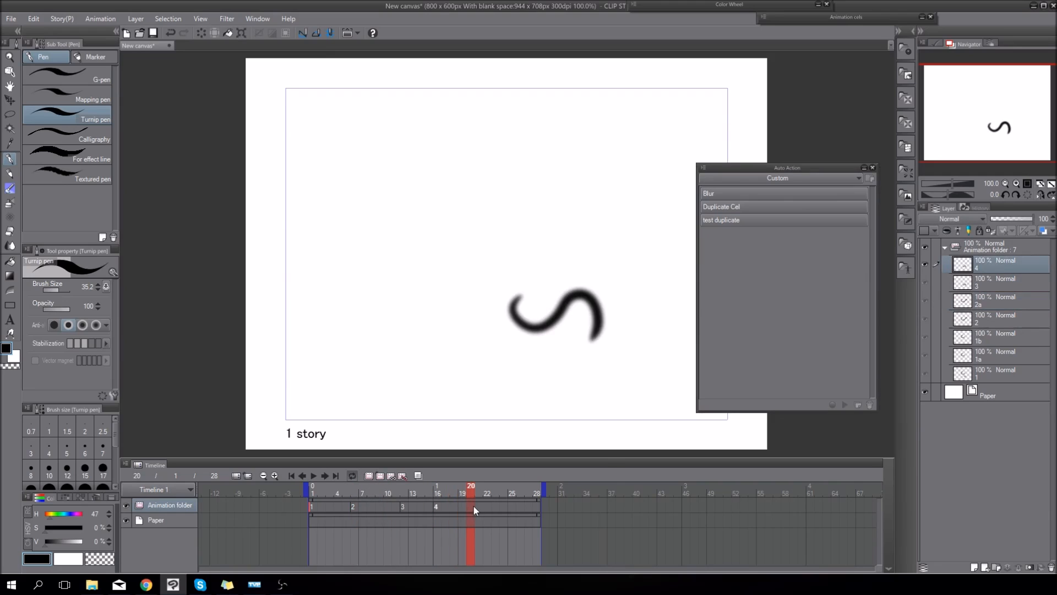
{"action": "right_click", "coordinate": [471, 507]}
{"action": "left_click", "coordinate": [493, 415]}
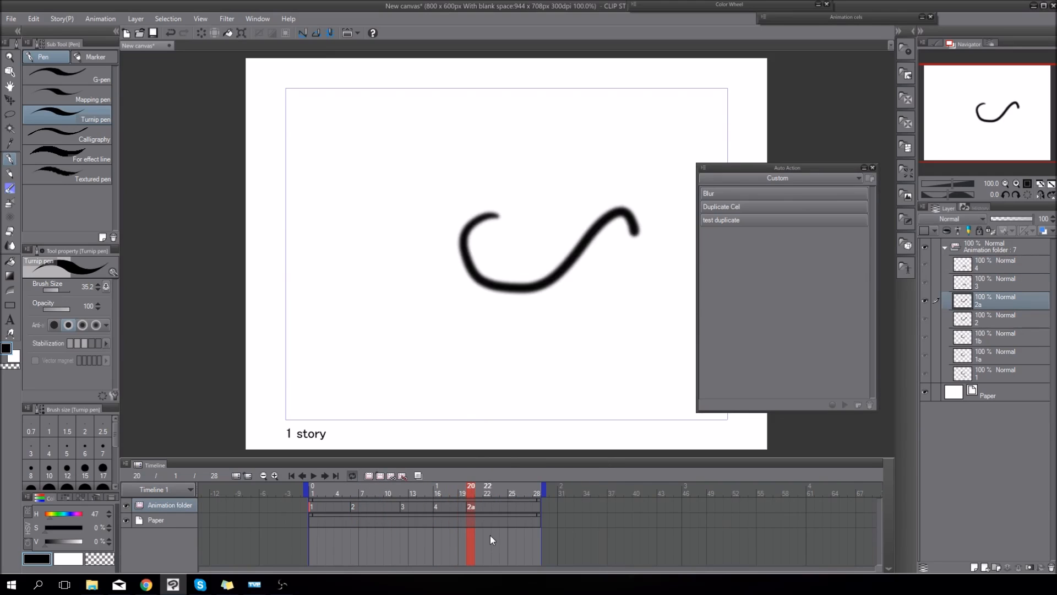
- Go to frame 16, turn off button mode and delete the test duplicate action from the Custom set
{"action": "left_click_drag", "start_coordinate": [470, 494], "coordinate": [437, 518]}
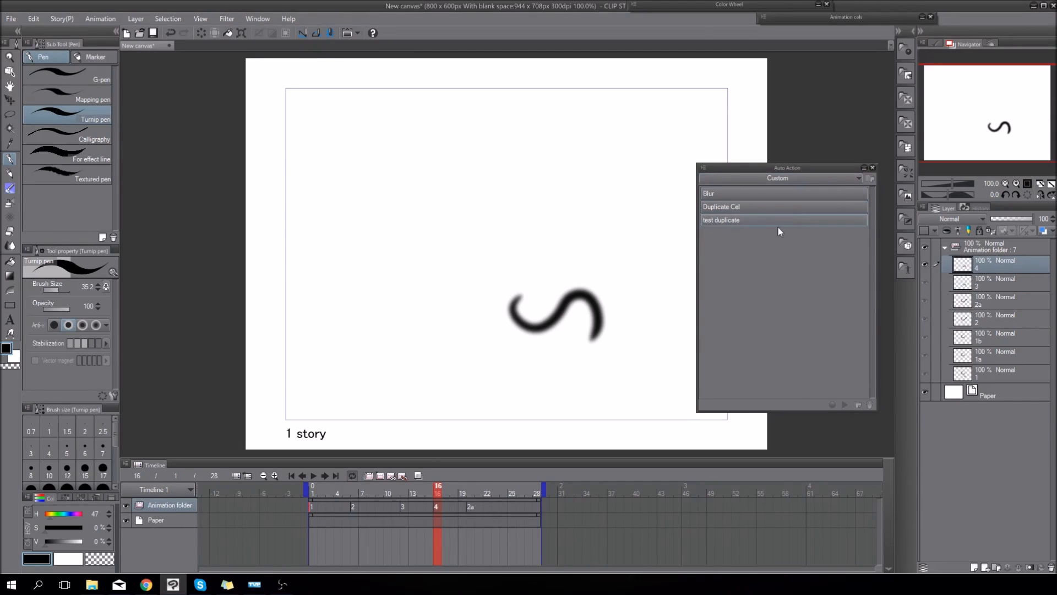
{"action": "left_click", "coordinate": [704, 168]}
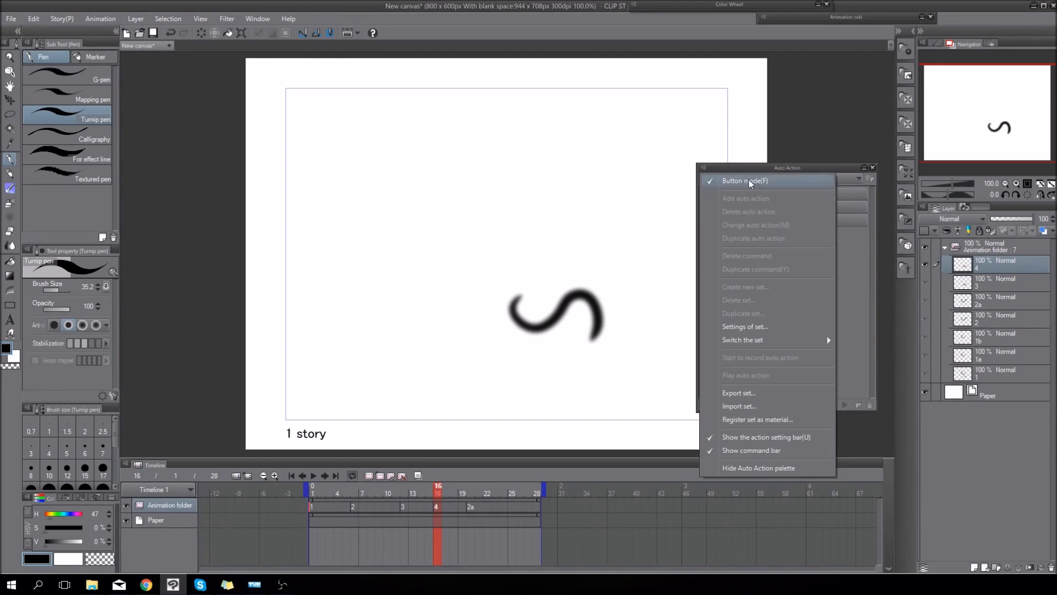
{"action": "left_click", "coordinate": [749, 181]}
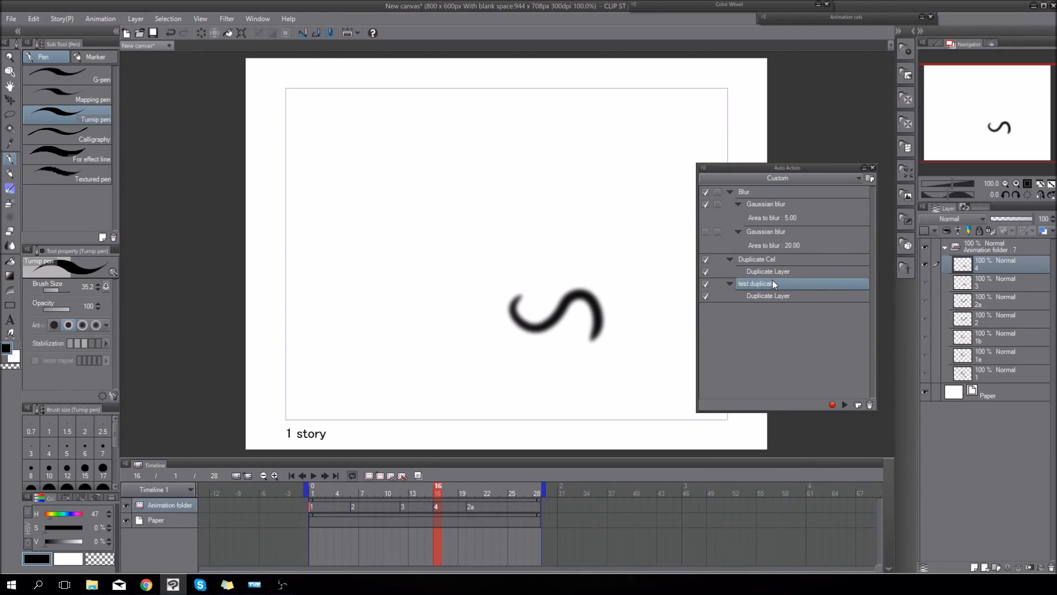
{"action": "left_click", "coordinate": [869, 405]}
{"action": "left_click", "coordinate": [536, 219]}
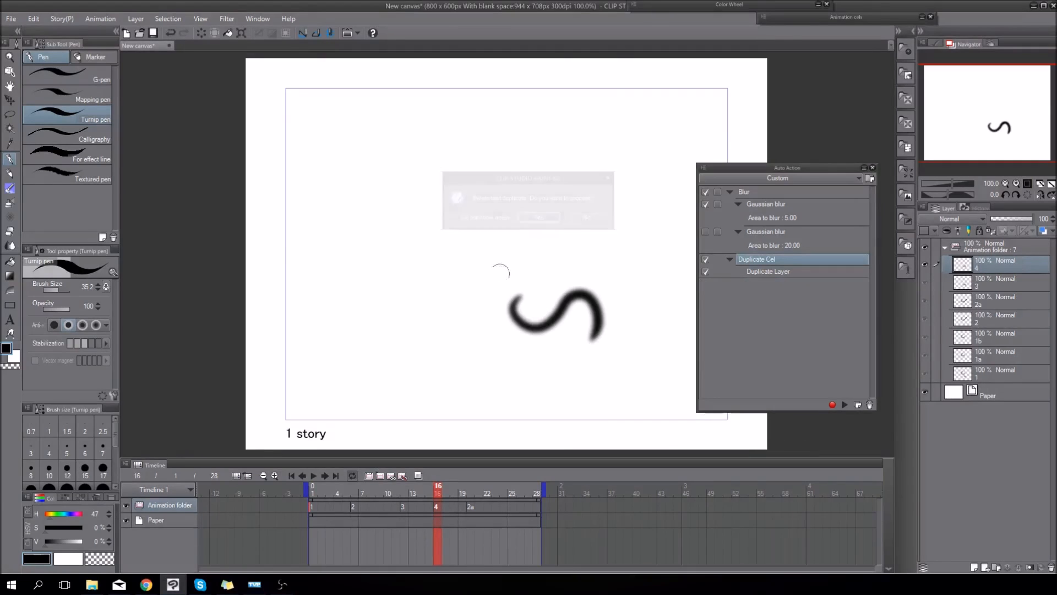
- Collapse the Duplicate Cel action, turn on button mode and apply the Blur action to cel 4 at frame 16
{"action": "left_click", "coordinate": [730, 259]}
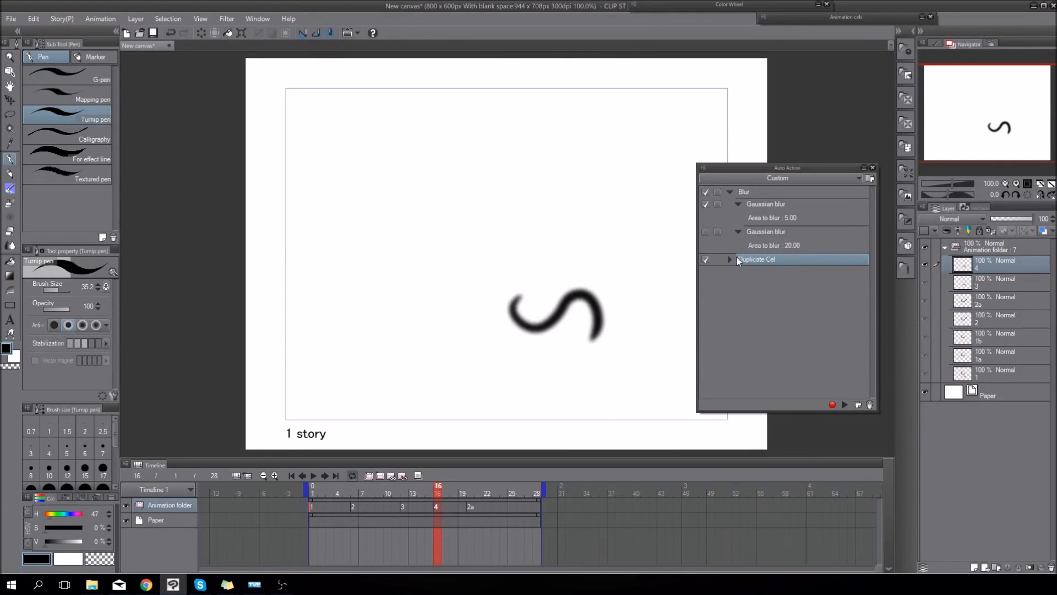
{"action": "left_click", "coordinate": [730, 191]}
{"action": "left_click", "coordinate": [730, 193]}
{"action": "left_click", "coordinate": [703, 167]}
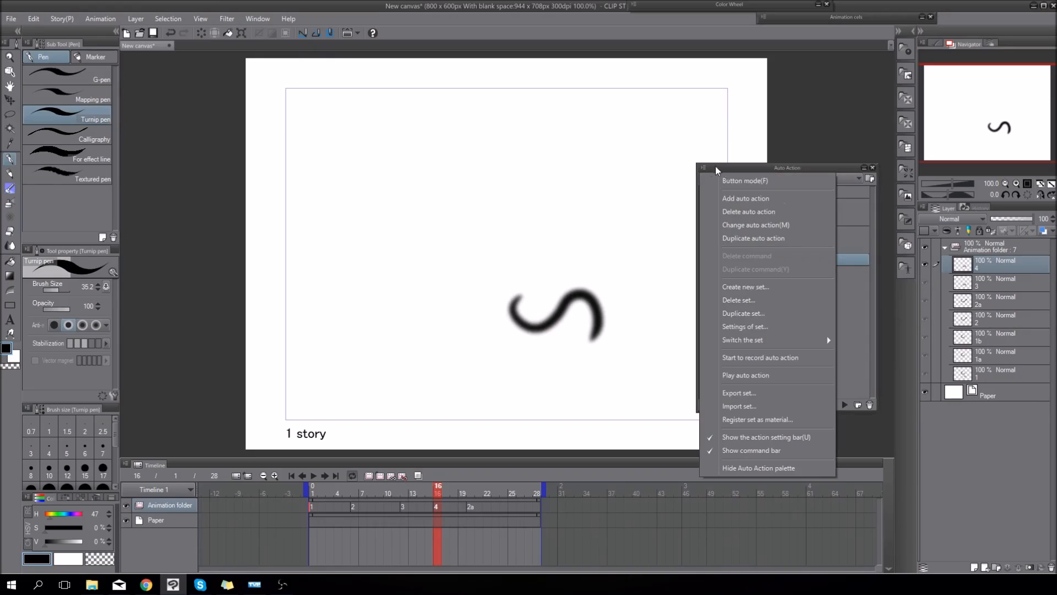
{"action": "left_click", "coordinate": [760, 182]}
{"action": "left_click", "coordinate": [802, 194]}
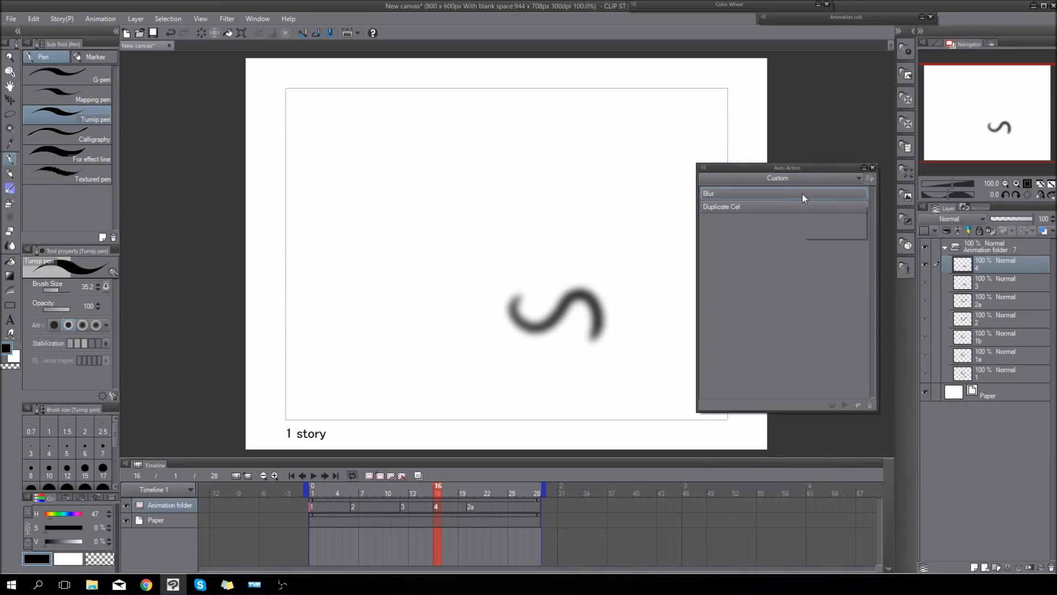
- Turn off button mode and collapse the settings of both Gaussian blur commands in the Blur action
{"action": "left_click", "coordinate": [704, 168]}
{"action": "left_click", "coordinate": [743, 182]}
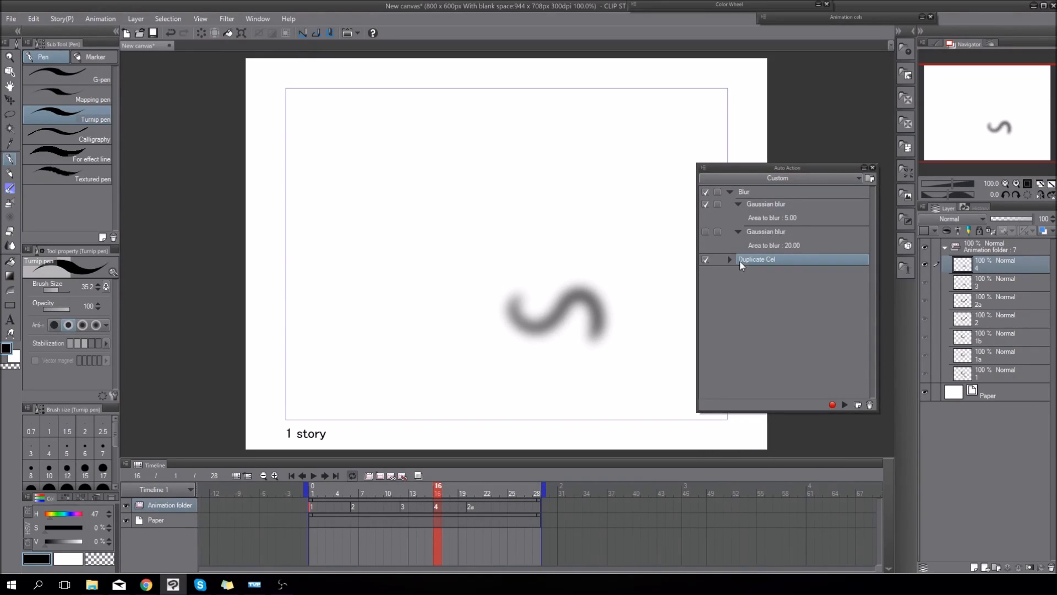
{"action": "left_click", "coordinate": [737, 232]}
{"action": "left_click", "coordinate": [738, 204]}
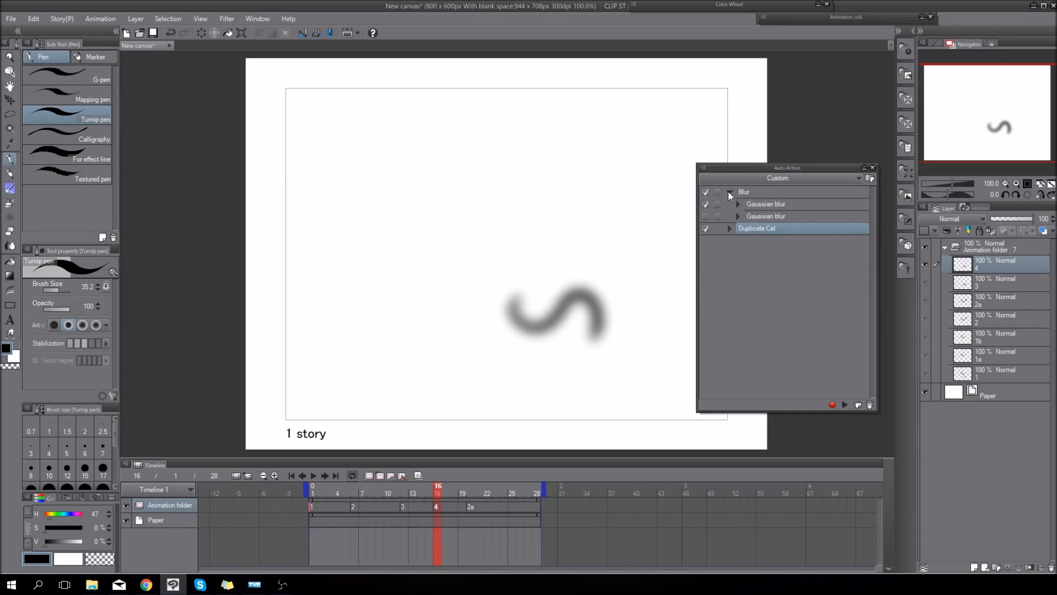
- Turn on button mode for the Auto Action palette and dock it beneath the Layer palette
{"action": "left_click", "coordinate": [703, 168]}
{"action": "left_click", "coordinate": [728, 181]}
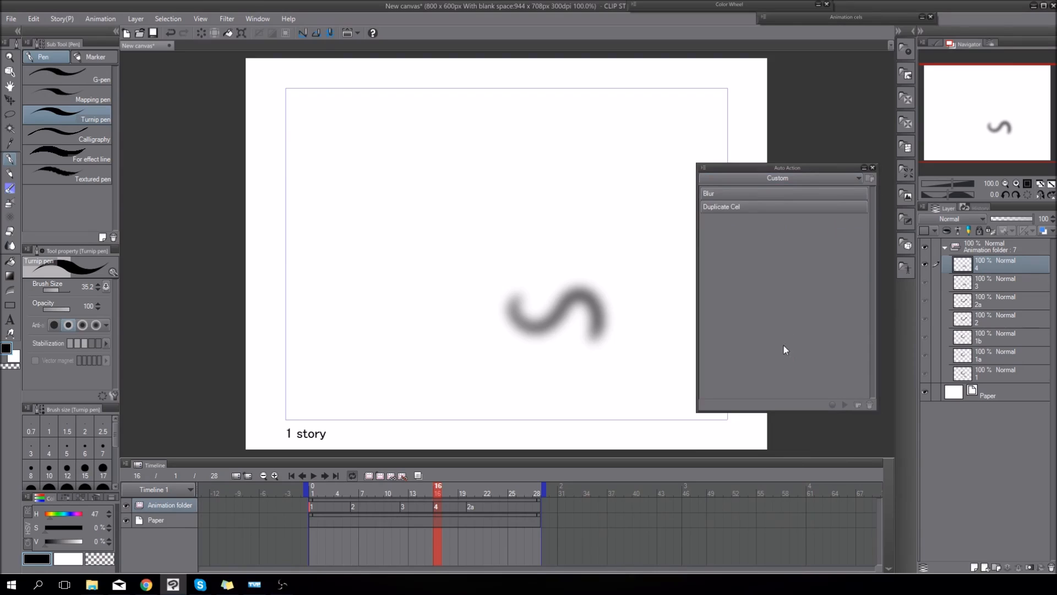
{"action": "left_click_drag", "start_coordinate": [799, 169], "coordinate": [994, 570]}
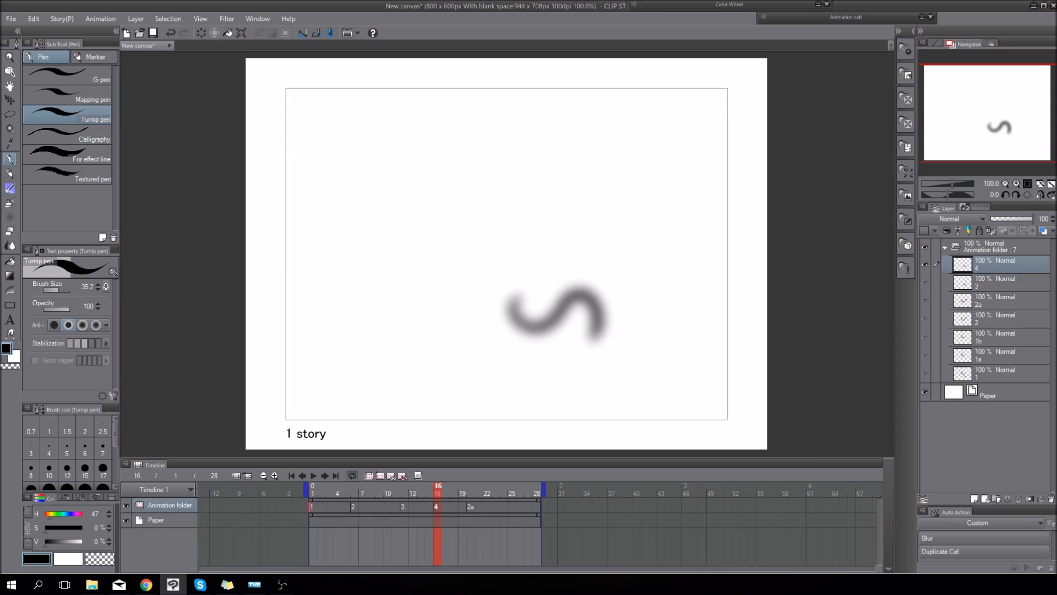
- Delete the existing animation folder, then create a new animation folder with cel 1 at frame 1
{"action": "left_click", "coordinate": [368, 491]}
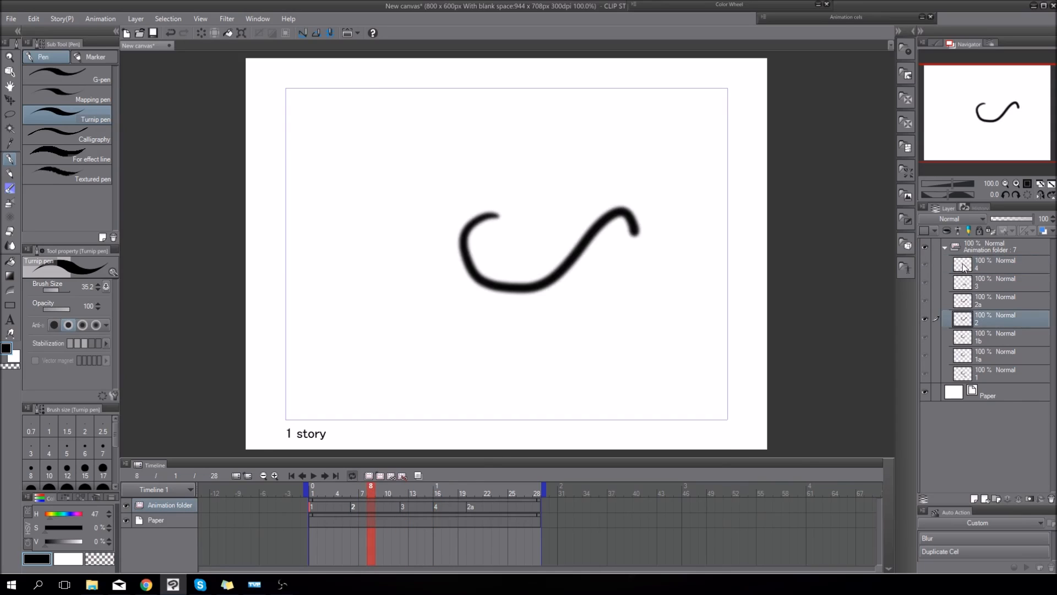
{"action": "left_click", "coordinate": [985, 247]}
{"action": "left_click_drag", "start_coordinate": [359, 491], "coordinate": [315, 570]}
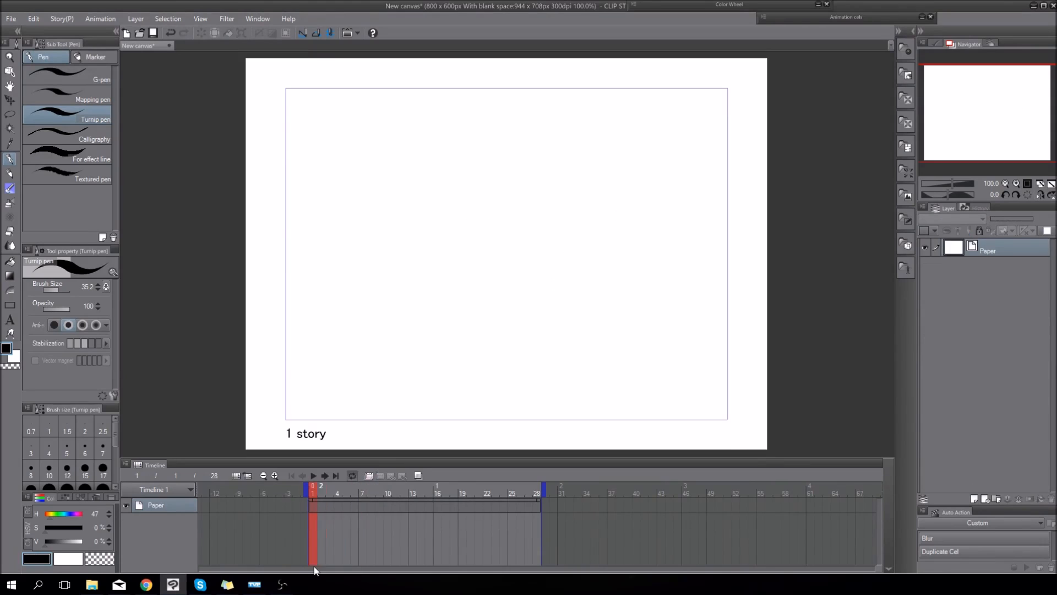
{"action": "left_click", "coordinate": [369, 475]}
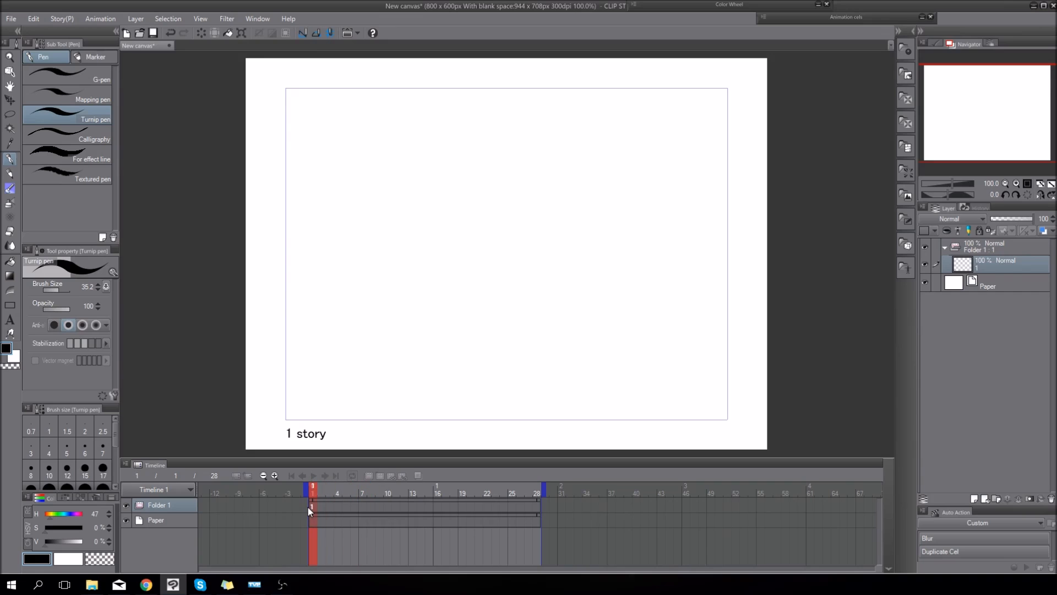
- Show the Animation cels palette and position it beside the Navigator
{"action": "left_click", "coordinate": [227, 19]}
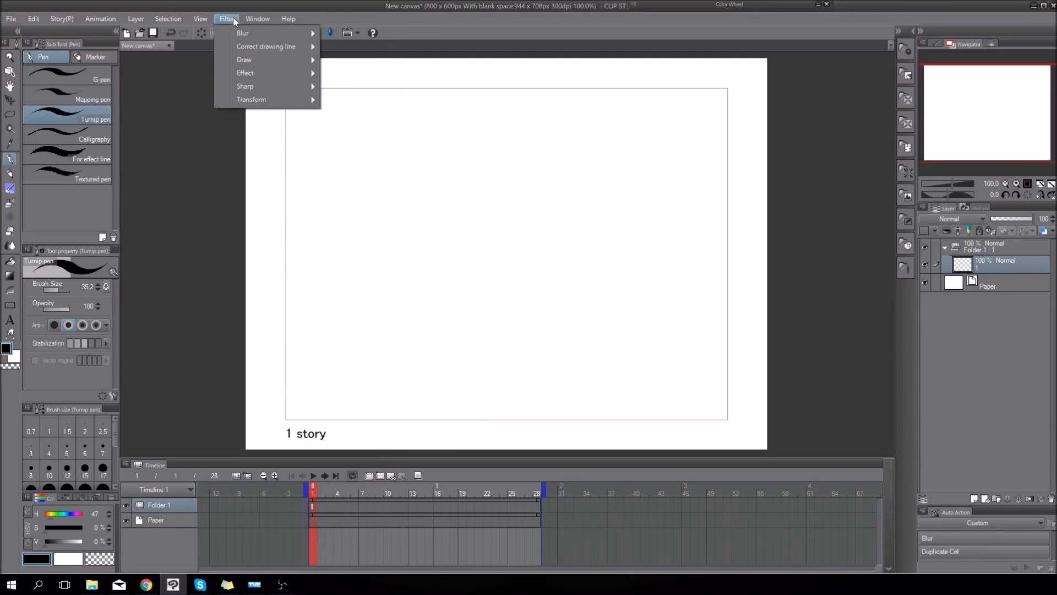
{"action": "mouse_move", "coordinate": [258, 19]}
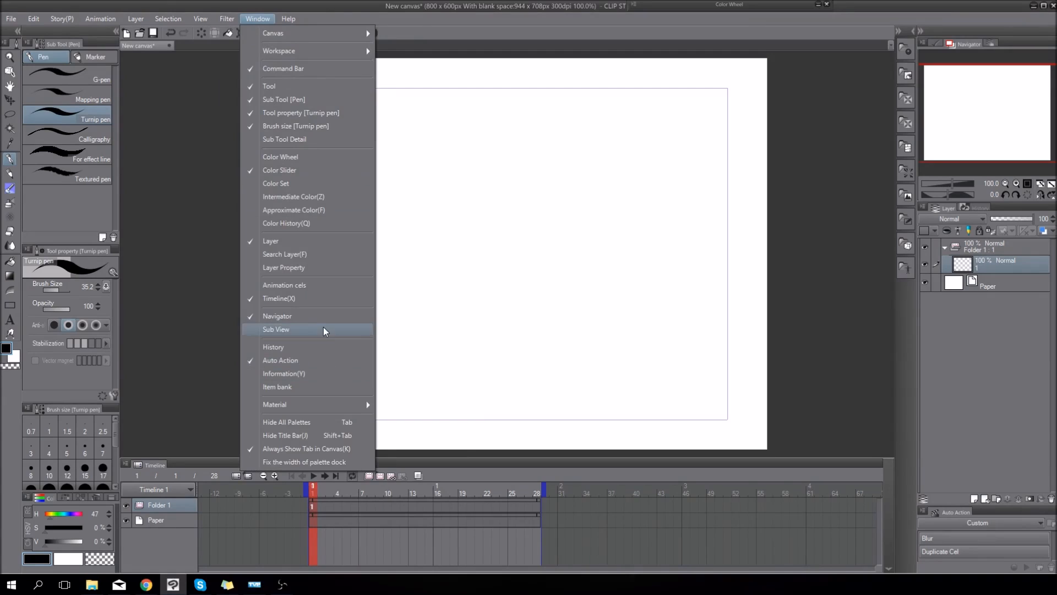
{"action": "left_click", "coordinate": [325, 285]}
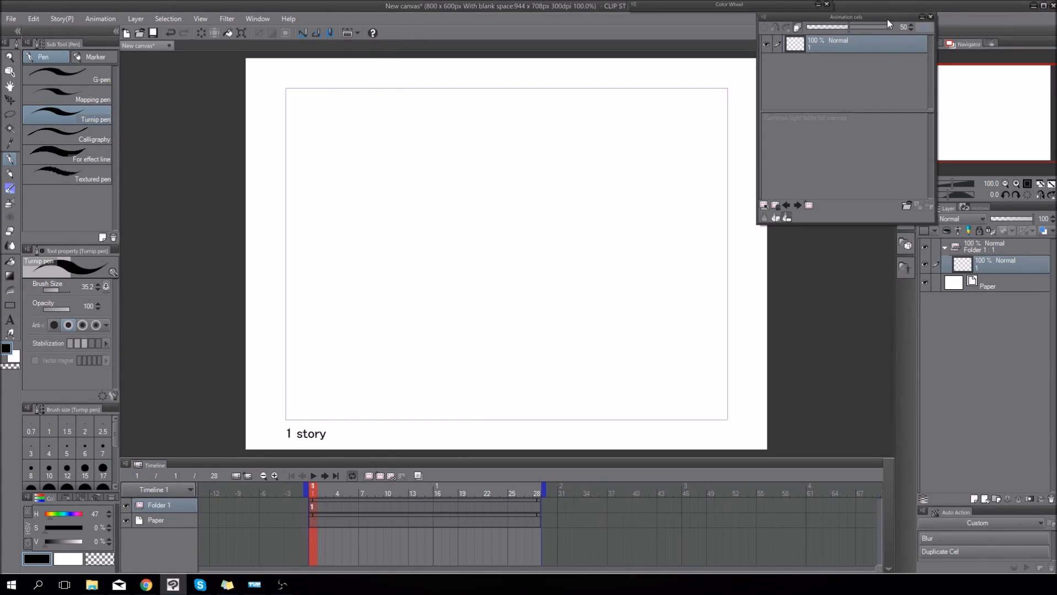
{"action": "left_click_drag", "start_coordinate": [875, 22], "coordinate": [867, 32]}
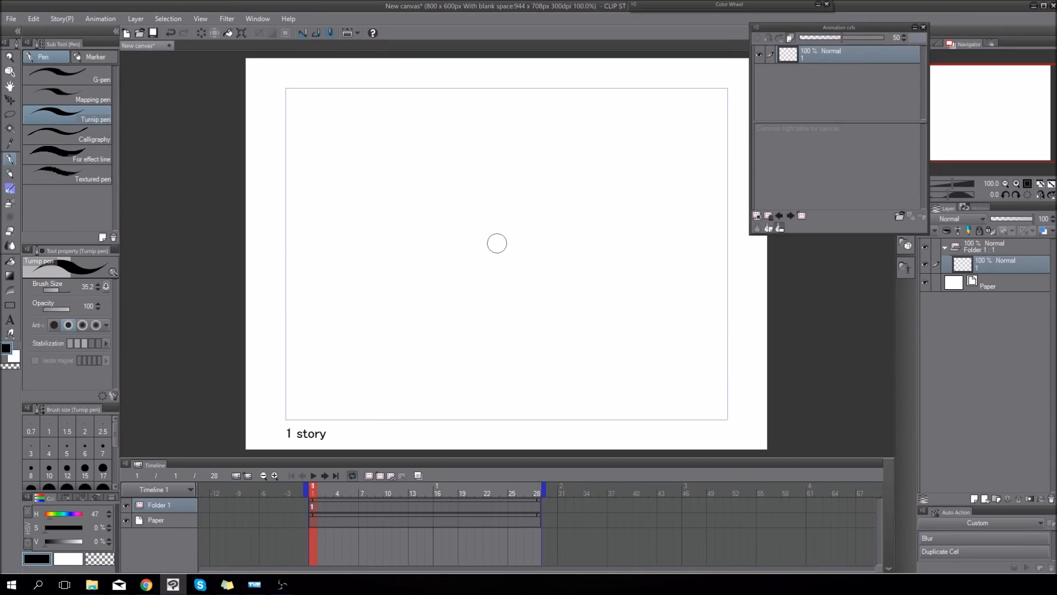
{"action": "left_click_drag", "start_coordinate": [511, 236], "coordinate": [513, 230]}
{"action": "mouse_move", "coordinate": [323, 132]}
{"action": "left_mouse_down"}
{"action": "mouse_move", "coordinate": [312, 212]}
{"action": "mouse_move", "coordinate": [337, 127]}
{"action": "left_mouse_up"}
{"action": "key", "text": "ctrl+z"}
- Draw a simple round-headed character with eyes, body and legs at the canvas's left side on cel 1, using the Darker pencil
{"action": "key", "text": "p"}
{"action": "mouse_move", "coordinate": [300, 135]}
{"action": "left_mouse_down"}
{"action": "mouse_move", "coordinate": [288, 189]}
{"action": "mouse_move", "coordinate": [336, 217]}
{"action": "mouse_move", "coordinate": [375, 150]}
{"action": "left_mouse_up"}
{"action": "mouse_move", "coordinate": [382, 140]}
{"action": "left_mouse_down"}
{"action": "mouse_move", "coordinate": [392, 179]}
{"action": "mouse_move", "coordinate": [331, 226]}
{"action": "left_mouse_up"}
{"action": "left_click_drag", "start_coordinate": [313, 156], "coordinate": [309, 174]}
{"action": "left_click_drag", "start_coordinate": [324, 157], "coordinate": [321, 172]}
{"action": "left_click_drag", "start_coordinate": [301, 221], "coordinate": [297, 278]}
{"action": "left_click_drag", "start_coordinate": [362, 226], "coordinate": [355, 290]}
{"action": "mouse_move", "coordinate": [292, 266]}
{"action": "left_mouse_down"}
{"action": "mouse_move", "coordinate": [343, 303]}
{"action": "mouse_move", "coordinate": [300, 362]}
{"action": "left_mouse_up"}
{"action": "left_click_drag", "start_coordinate": [348, 306], "coordinate": [345, 346]}
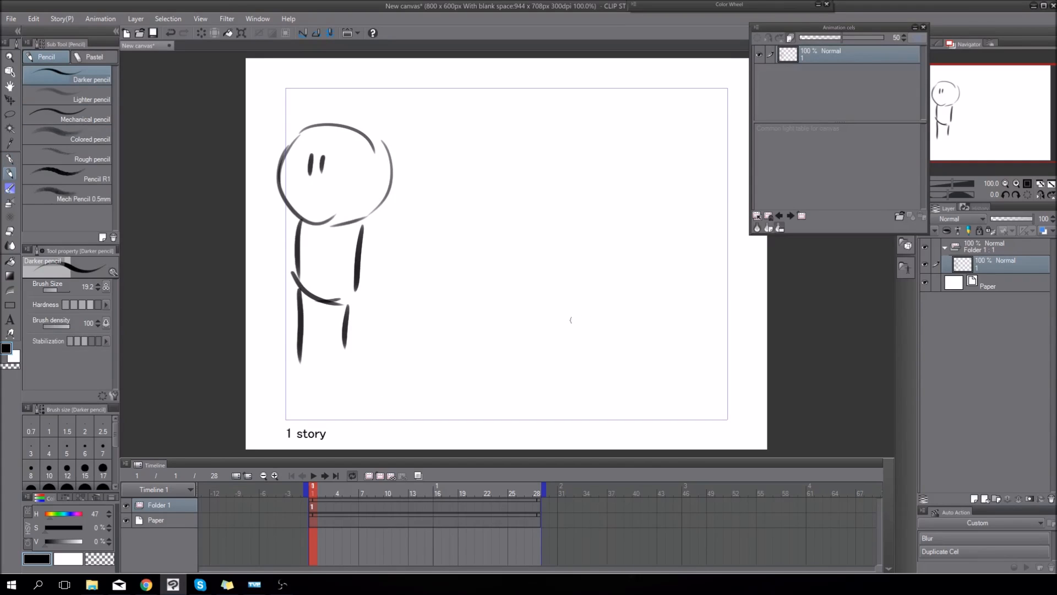
- Add cel 2 at frame 17, draw the character at the canvas's right side and enable onion skin
{"action": "left_click_drag", "start_coordinate": [399, 494], "coordinate": [444, 503]}
{"action": "key", "text": "alt+n"}
{"action": "mouse_move", "coordinate": [638, 138]}
{"action": "left_mouse_down"}
{"action": "mouse_move", "coordinate": [651, 133]}
{"action": "mouse_move", "coordinate": [636, 181]}
{"action": "mouse_move", "coordinate": [645, 181]}
{"action": "mouse_move", "coordinate": [601, 236]}
{"action": "mouse_move", "coordinate": [668, 305]}
{"action": "left_mouse_up"}
{"action": "left_click_drag", "start_coordinate": [674, 238], "coordinate": [673, 295]}
{"action": "left_click_drag", "start_coordinate": [675, 200], "coordinate": [671, 256]}
{"action": "left_click", "coordinate": [419, 475]}
{"action": "left_click_drag", "start_coordinate": [612, 310], "coordinate": [611, 362]}
{"action": "left_click_drag", "start_coordinate": [660, 313], "coordinate": [656, 353]}
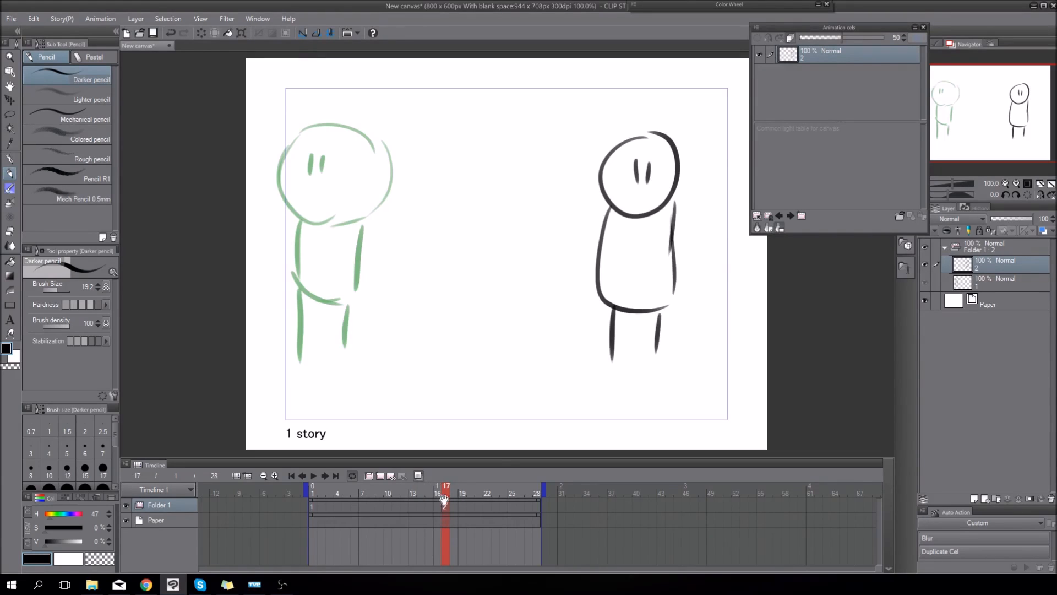
- Add in-between cel 1a at frame 9 and register cels 2 and 1 on the canvas's common light table
{"action": "left_click_drag", "start_coordinate": [448, 492], "coordinate": [375, 521]}
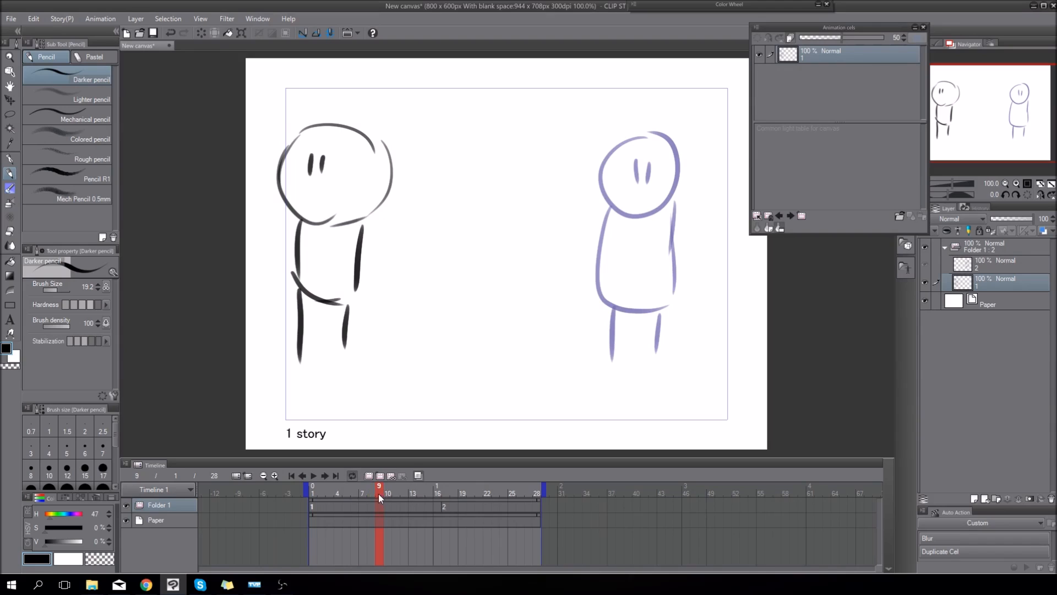
{"action": "key", "text": "alt+n"}
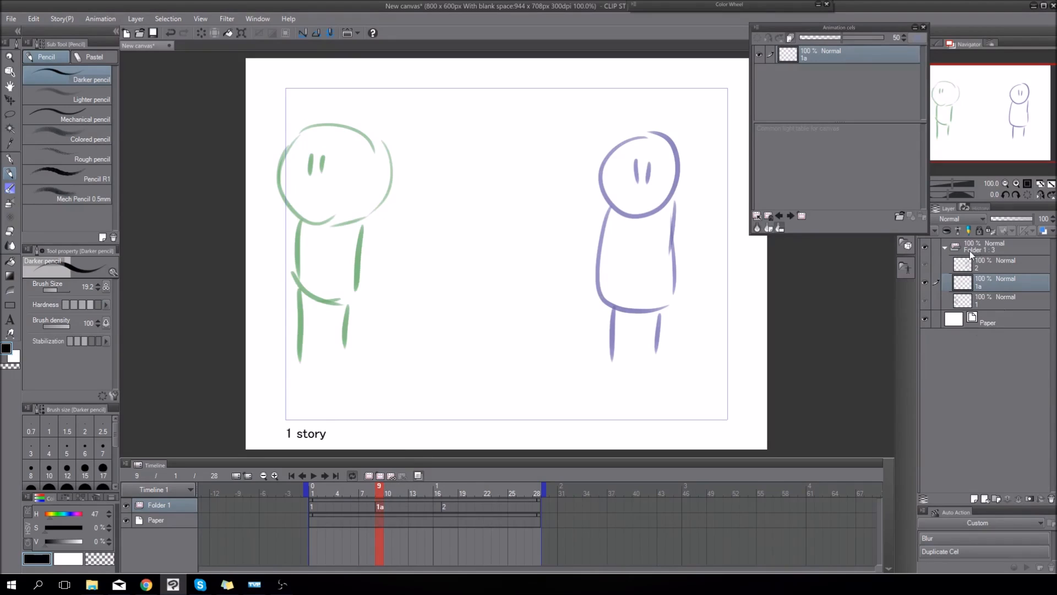
{"action": "left_click_drag", "start_coordinate": [986, 264], "coordinate": [864, 176]}
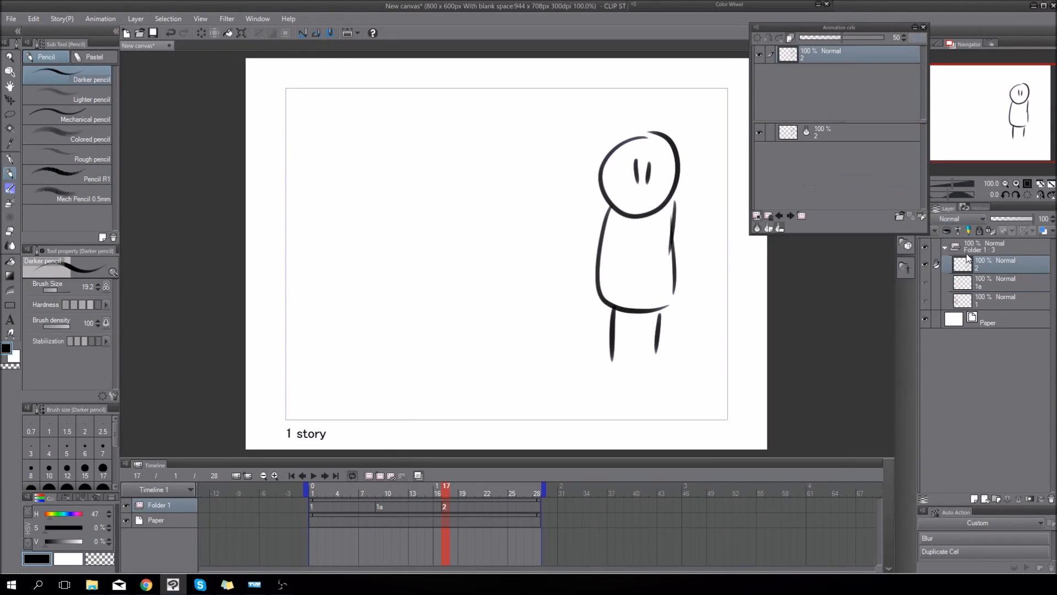
{"action": "left_click_drag", "start_coordinate": [988, 301], "coordinate": [889, 214]}
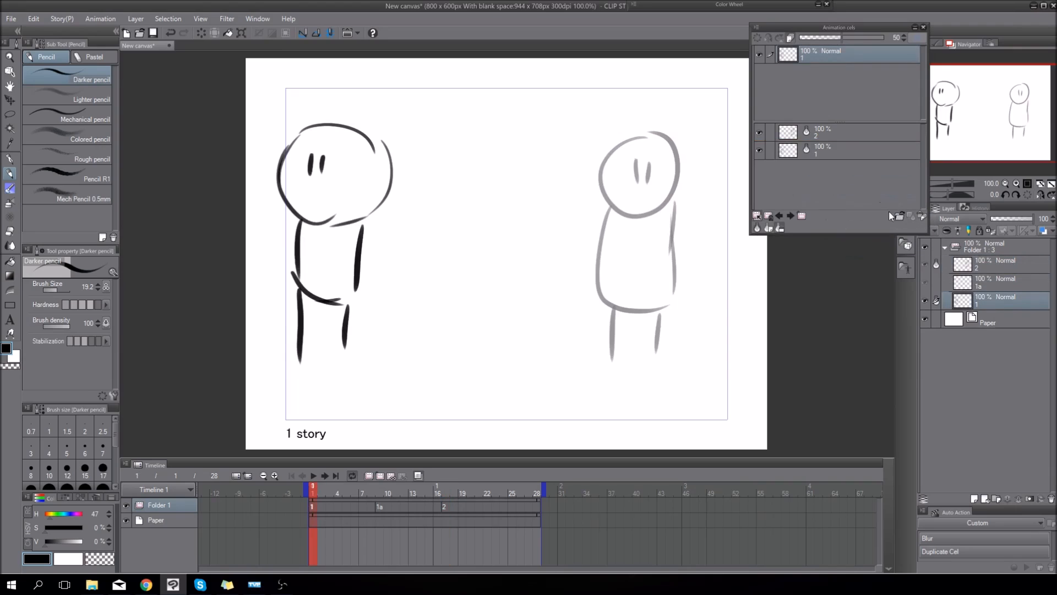
- Shift the light table images of cels 1 and 2 so both characters overlap near the canvas centre at frame 9
{"action": "left_click", "coordinate": [842, 146]}
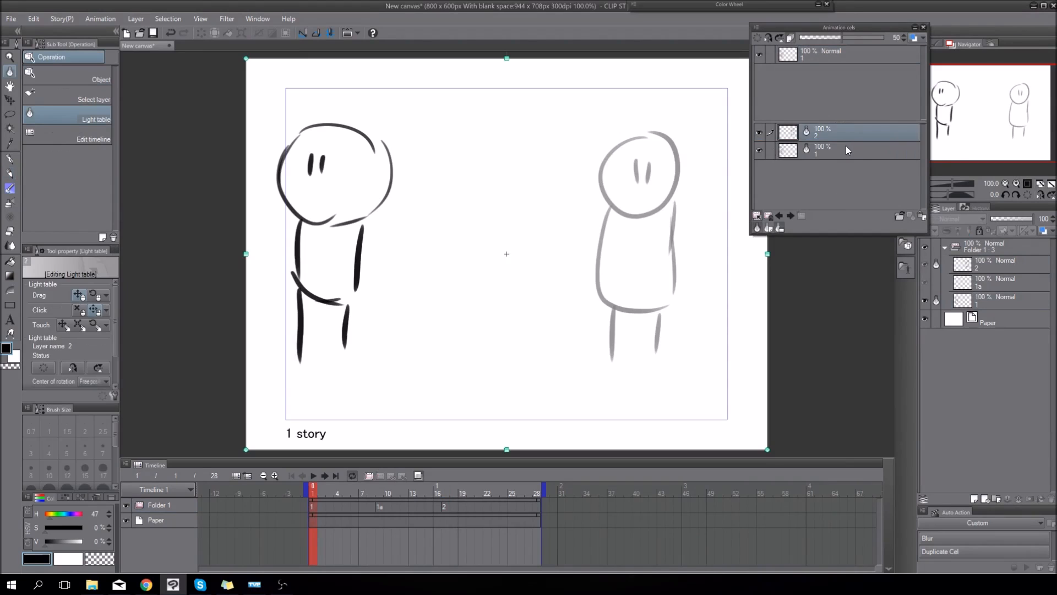
{"action": "left_click_drag", "start_coordinate": [522, 279], "coordinate": [616, 339]}
{"action": "left_click_drag", "start_coordinate": [388, 493], "coordinate": [381, 495]}
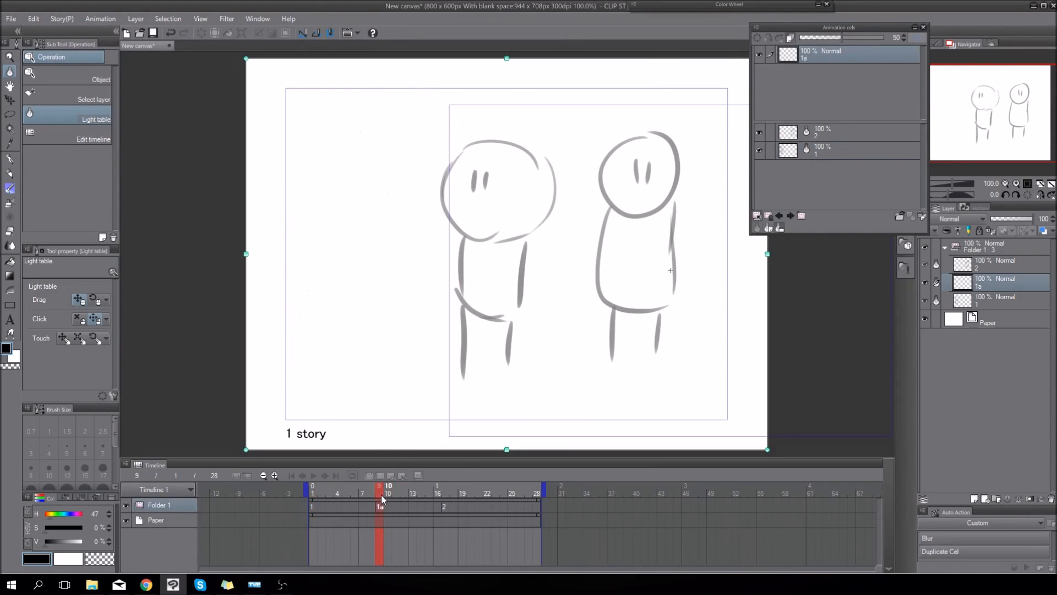
{"action": "left_click", "coordinate": [846, 139]}
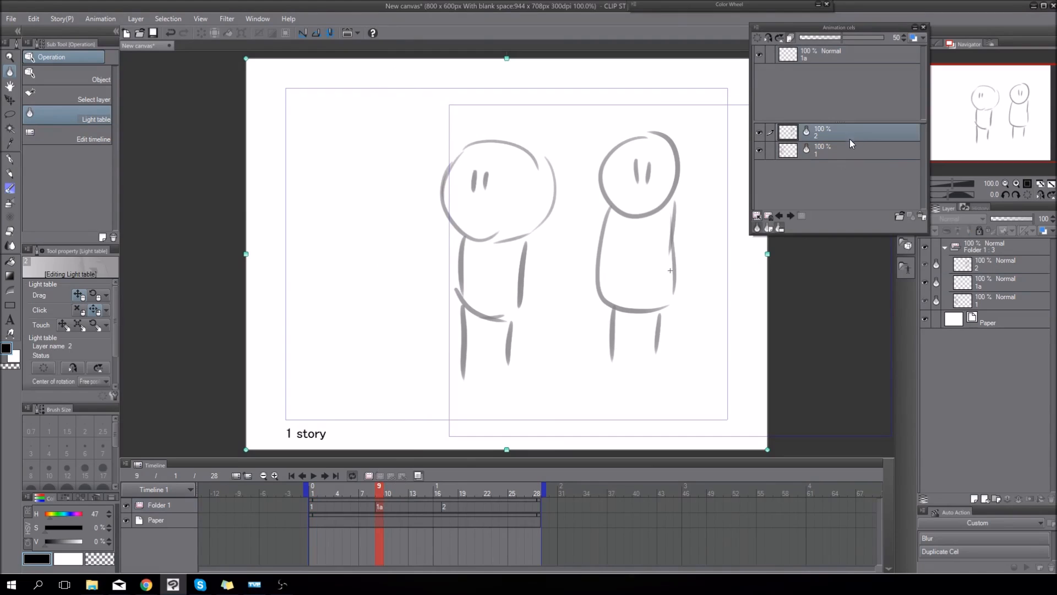
{"action": "left_click_drag", "start_coordinate": [713, 259], "coordinate": [559, 304]}
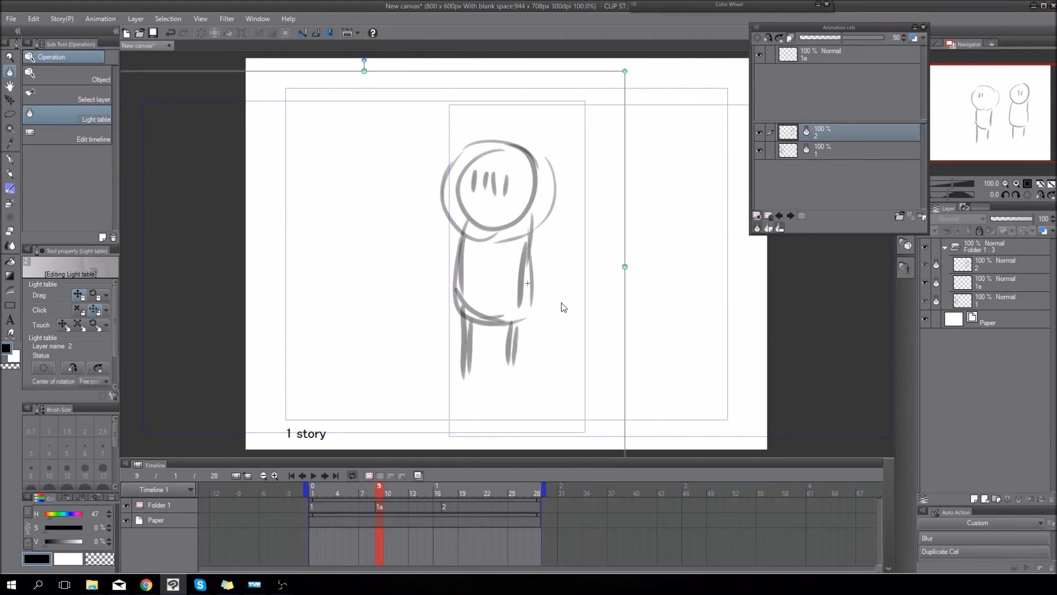
{"action": "left_click", "coordinate": [841, 148]}
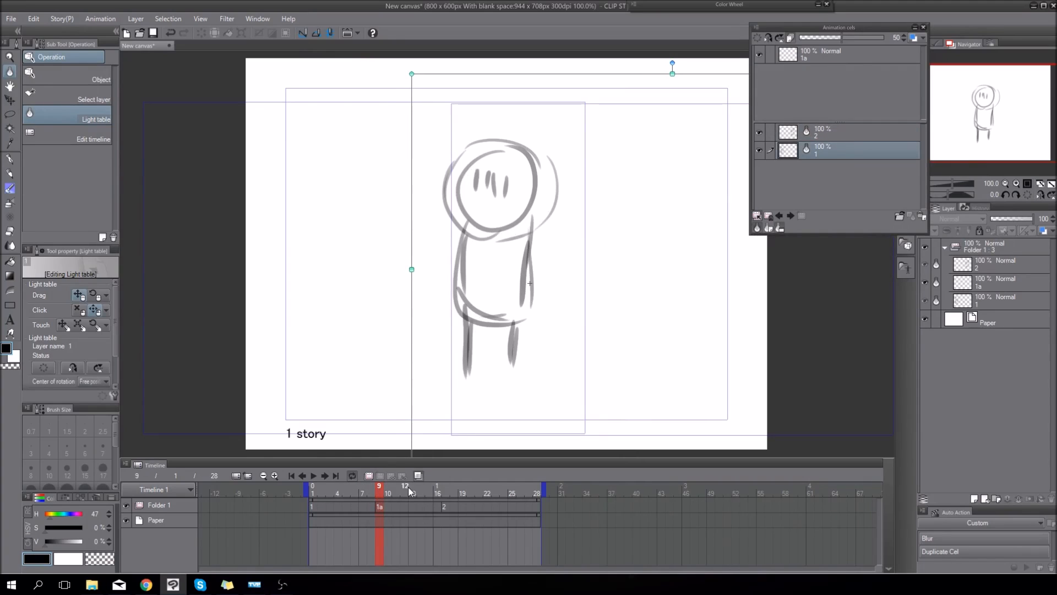
- Draw the in-between character on cel 1a over the overlapped light table images, with head, eyes, body and legs
{"action": "left_click", "coordinate": [994, 286]}
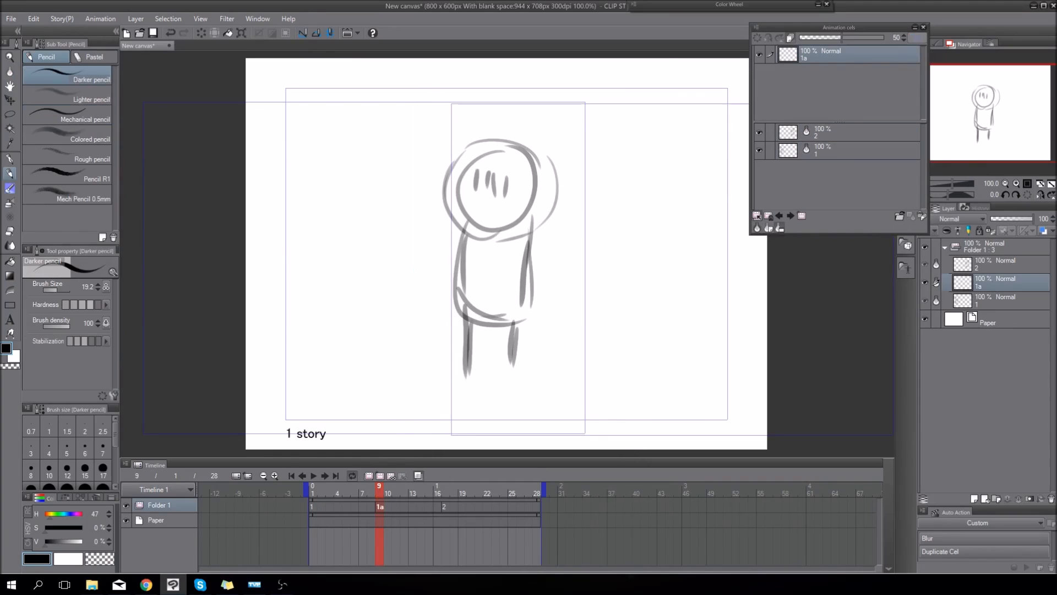
{"action": "mouse_move", "coordinate": [485, 142]}
{"action": "left_mouse_down"}
{"action": "mouse_move", "coordinate": [452, 203]}
{"action": "mouse_move", "coordinate": [471, 234]}
{"action": "mouse_move", "coordinate": [523, 146]}
{"action": "mouse_move", "coordinate": [509, 234]}
{"action": "left_mouse_up"}
{"action": "mouse_move", "coordinate": [486, 173]}
{"action": "left_mouse_down"}
{"action": "mouse_move", "coordinate": [488, 193]}
{"action": "mouse_move", "coordinate": [502, 192]}
{"action": "left_mouse_up"}
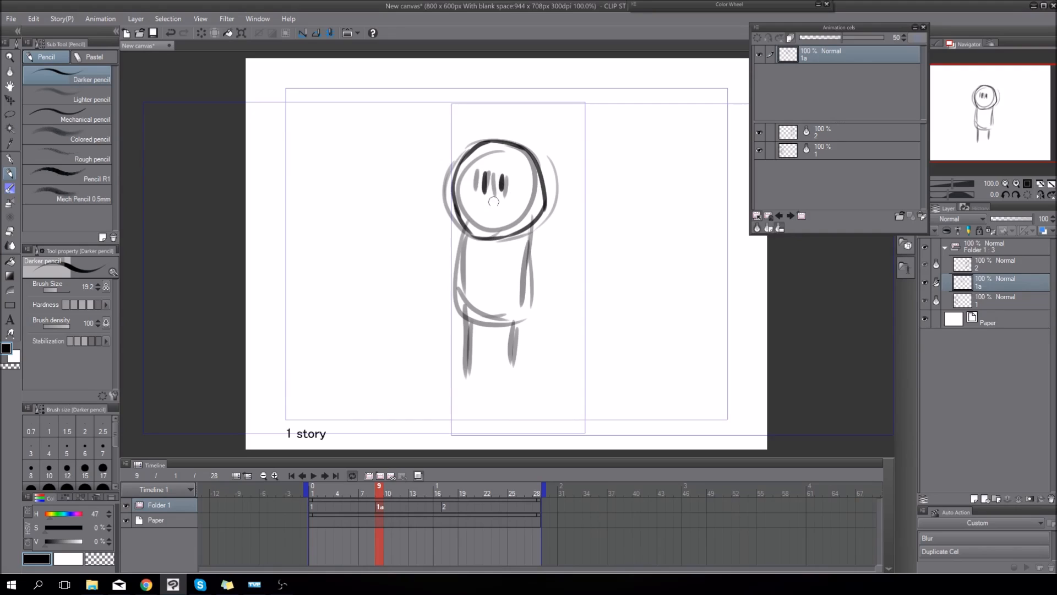
{"action": "mouse_move", "coordinate": [466, 234]}
{"action": "left_mouse_down"}
{"action": "mouse_move", "coordinate": [463, 311]}
{"action": "mouse_move", "coordinate": [513, 318]}
{"action": "mouse_move", "coordinate": [524, 313]}
{"action": "mouse_move", "coordinate": [527, 226]}
{"action": "left_mouse_up"}
{"action": "left_click_drag", "start_coordinate": [469, 316], "coordinate": [466, 366]}
{"action": "left_click_drag", "start_coordinate": [519, 322], "coordinate": [512, 366]}
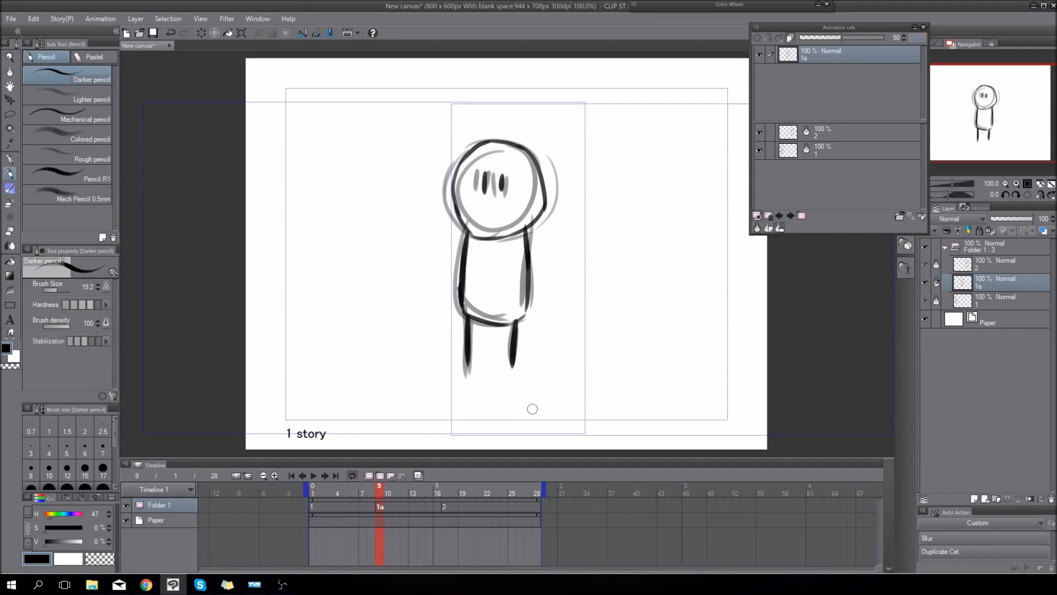
- Step through the frames of cels 1, 1a and 2 to compare the drawings with the light table images
{"action": "left_click_drag", "start_coordinate": [364, 497], "coordinate": [452, 505]}
{"action": "key", "text": "Left"}
{"action": "key", "text": "Left"}
{"action": "key", "text": "Left"}
{"action": "key", "text": "Left"}
{"action": "key", "text": "Left"}
{"action": "key", "text": "Left"}
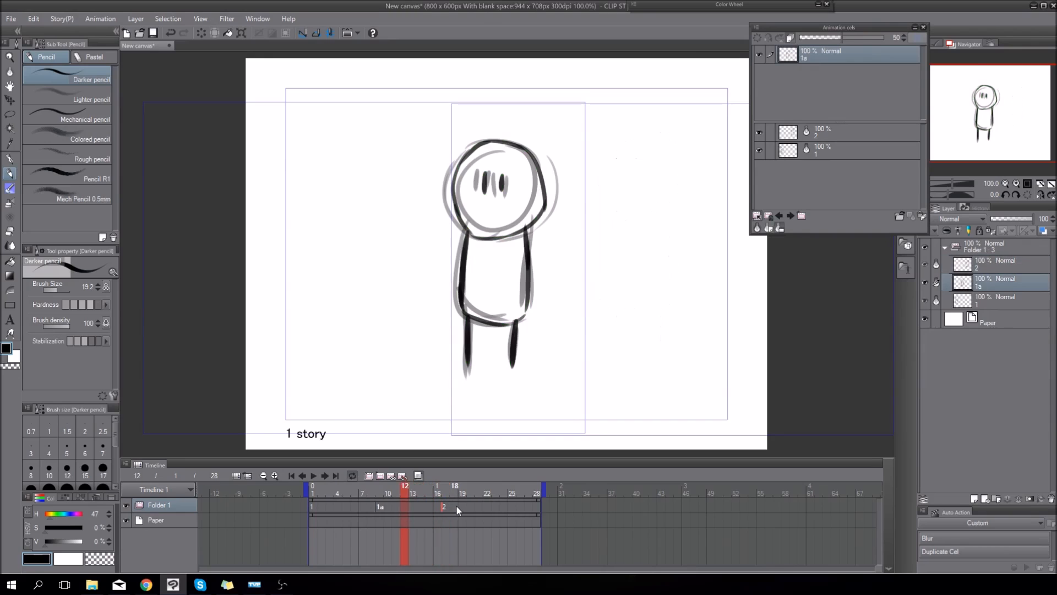
{"action": "left_click_drag", "start_coordinate": [444, 517], "coordinate": [329, 502]}
{"action": "key", "text": "Right"}
{"action": "key", "text": "Right"}
{"action": "key", "text": "Right"}
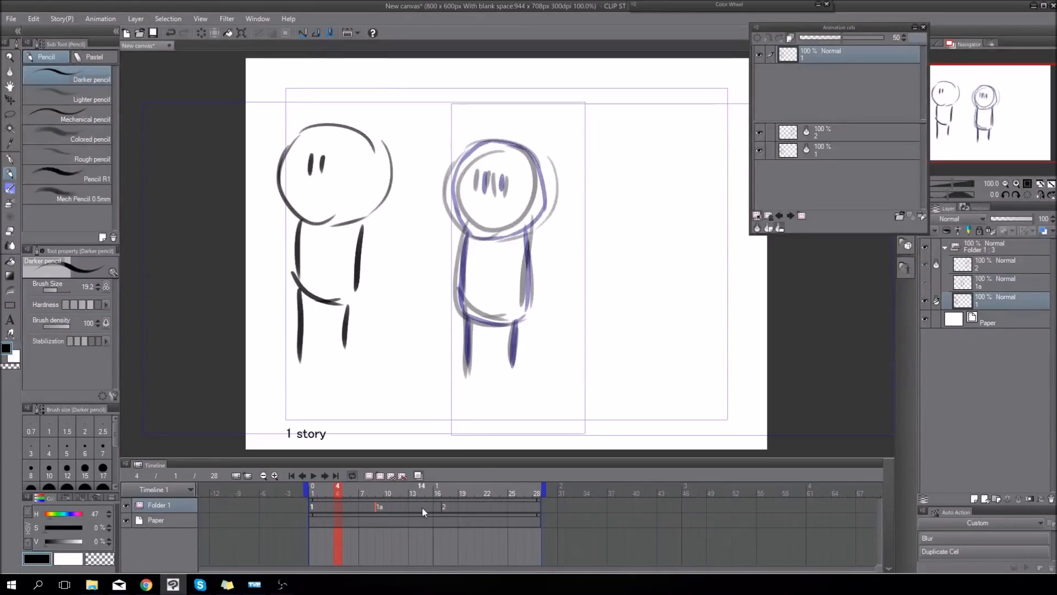
{"action": "key", "text": "Right"}
{"action": "key", "text": "Right"}
{"action": "key", "text": "Right"}
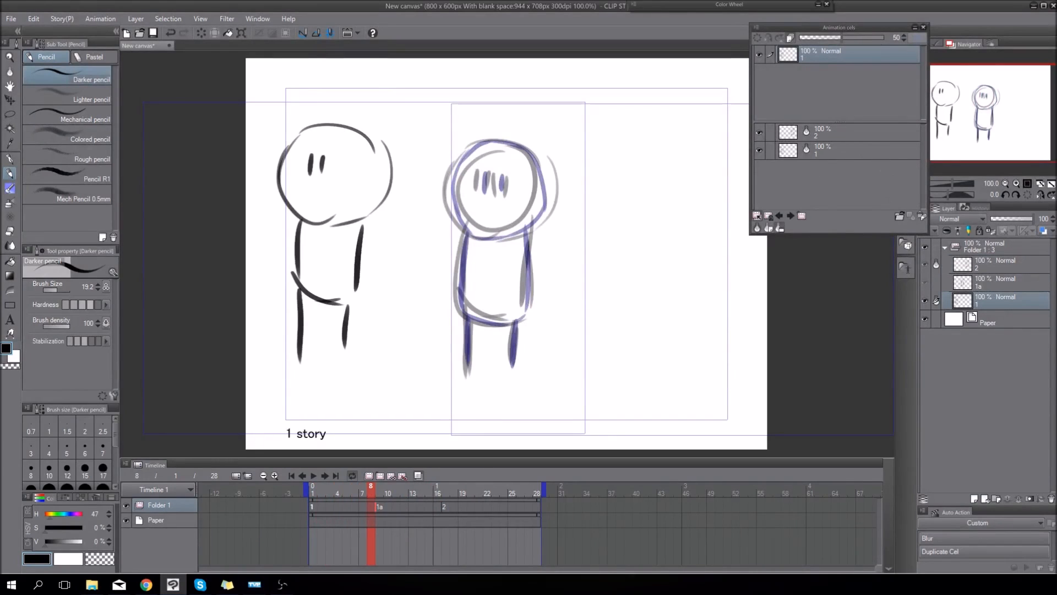
{"action": "left_click_drag", "start_coordinate": [417, 489], "coordinate": [397, 514]}
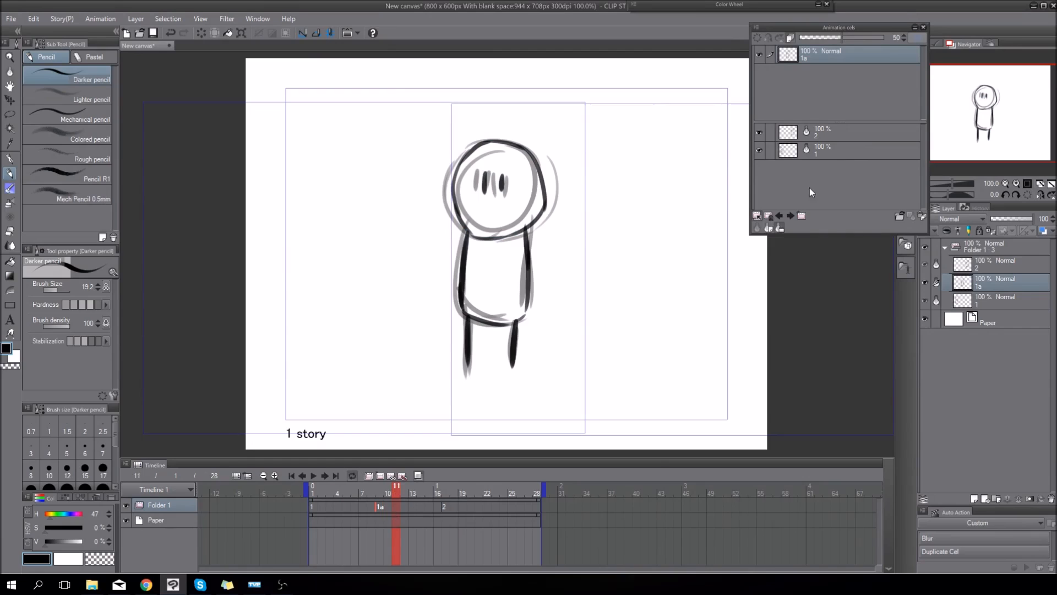
{"action": "left_click", "coordinate": [851, 150]}
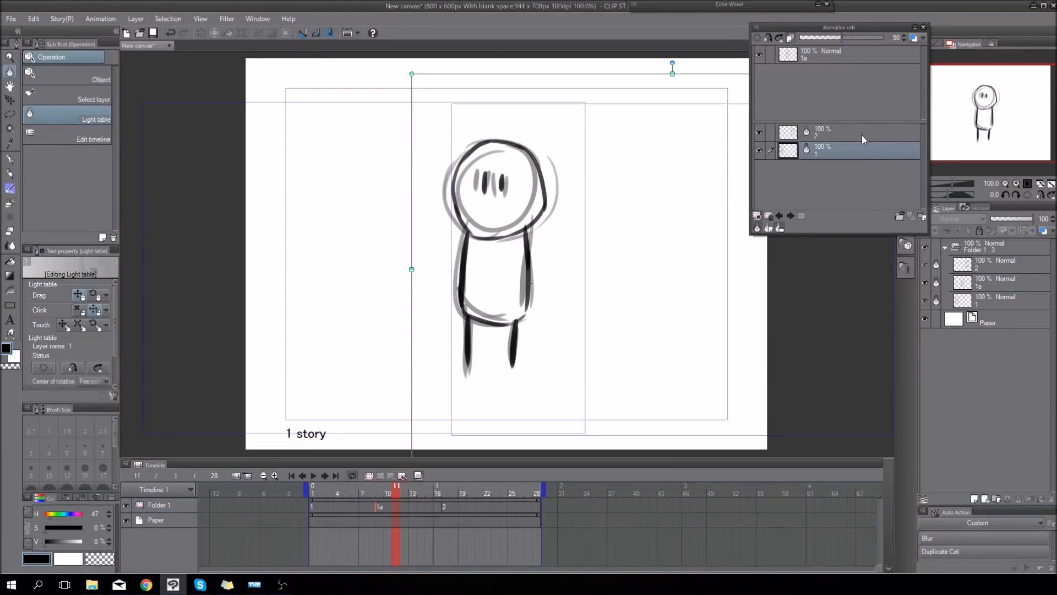
{"action": "mouse_move", "coordinate": [414, 490]}
{"action": "left_mouse_down"}
{"action": "mouse_move", "coordinate": [425, 495]}
{"action": "mouse_move", "coordinate": [404, 504]}
{"action": "mouse_move", "coordinate": [412, 491]}
{"action": "mouse_move", "coordinate": [333, 497]}
{"action": "mouse_move", "coordinate": [416, 510]}
{"action": "mouse_move", "coordinate": [410, 490]}
{"action": "mouse_move", "coordinate": [361, 505]}
{"action": "mouse_move", "coordinate": [516, 501]}
{"action": "mouse_move", "coordinate": [349, 501]}
{"action": "mouse_move", "coordinate": [402, 497]}
{"action": "mouse_move", "coordinate": [341, 513]}
{"action": "mouse_move", "coordinate": [345, 504]}
{"action": "left_mouse_up"}
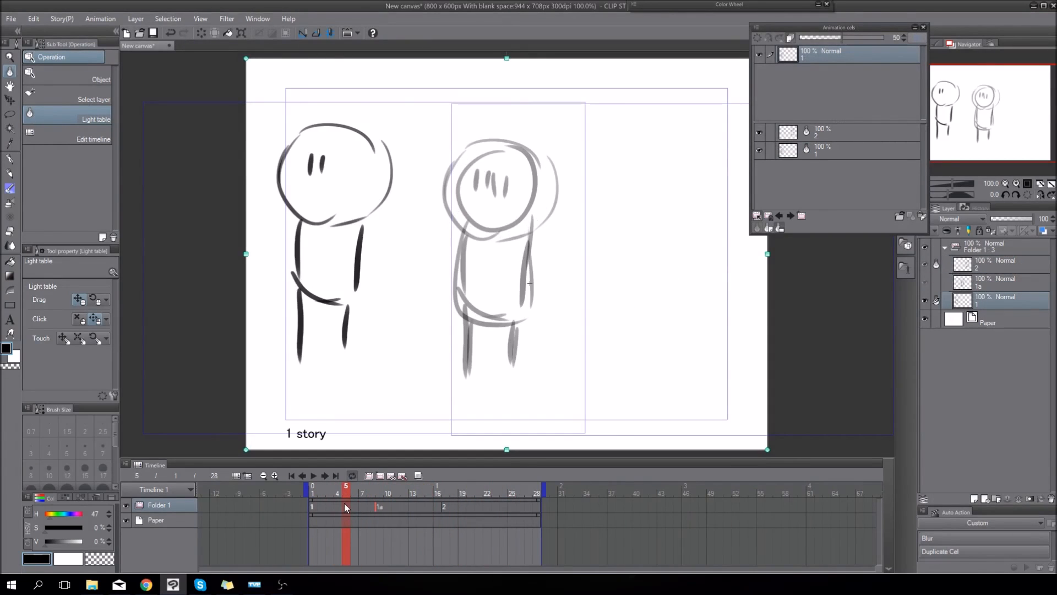
{"action": "key", "text": "Right"}
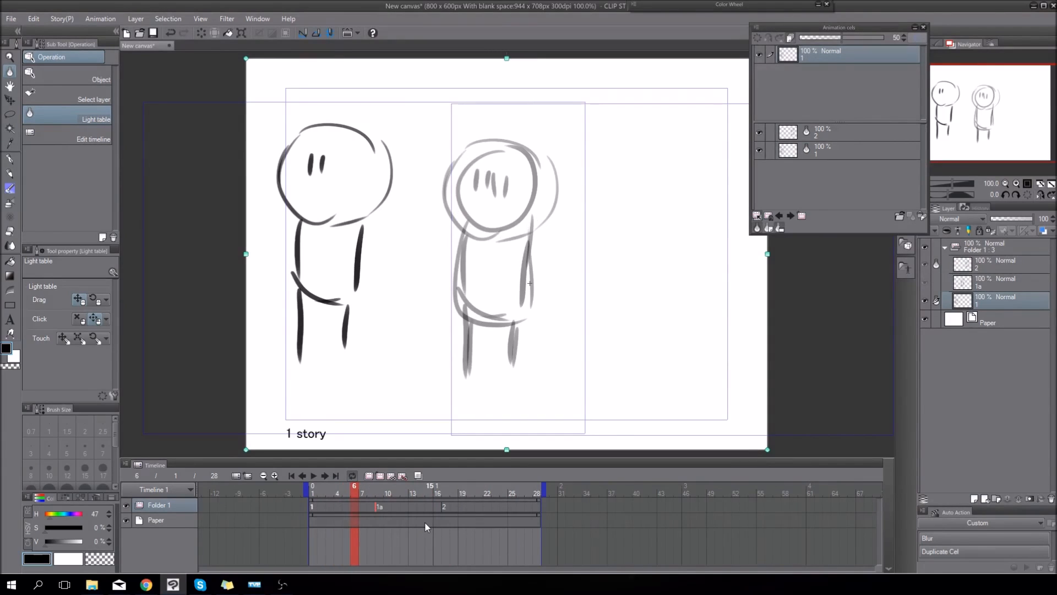
- Remove both registered cels from the common light table and play back the animation from frame 1
{"action": "left_click", "coordinate": [862, 131]}
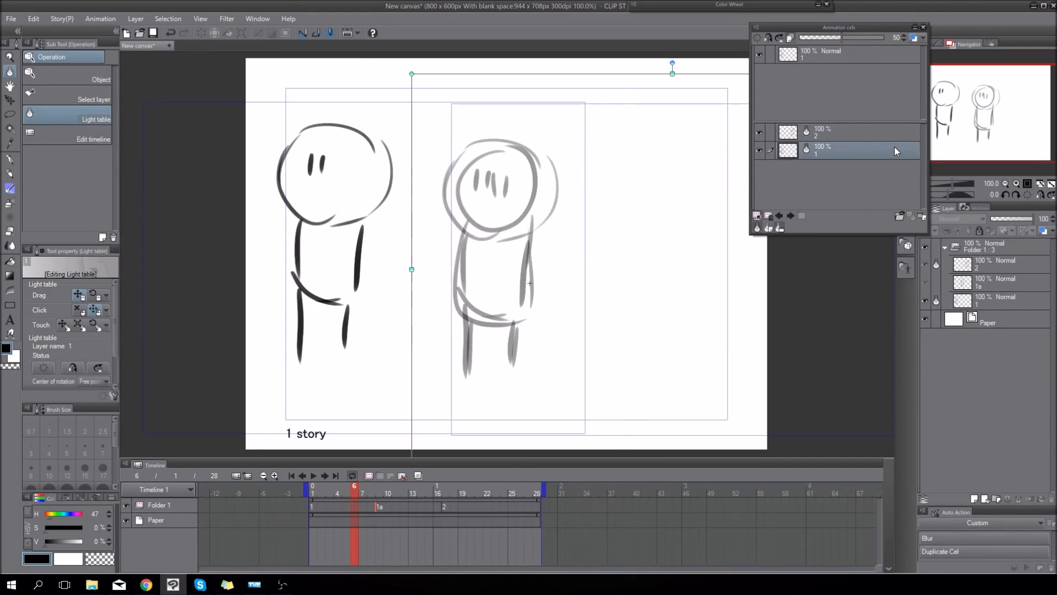
{"action": "left_click", "coordinate": [921, 216]}
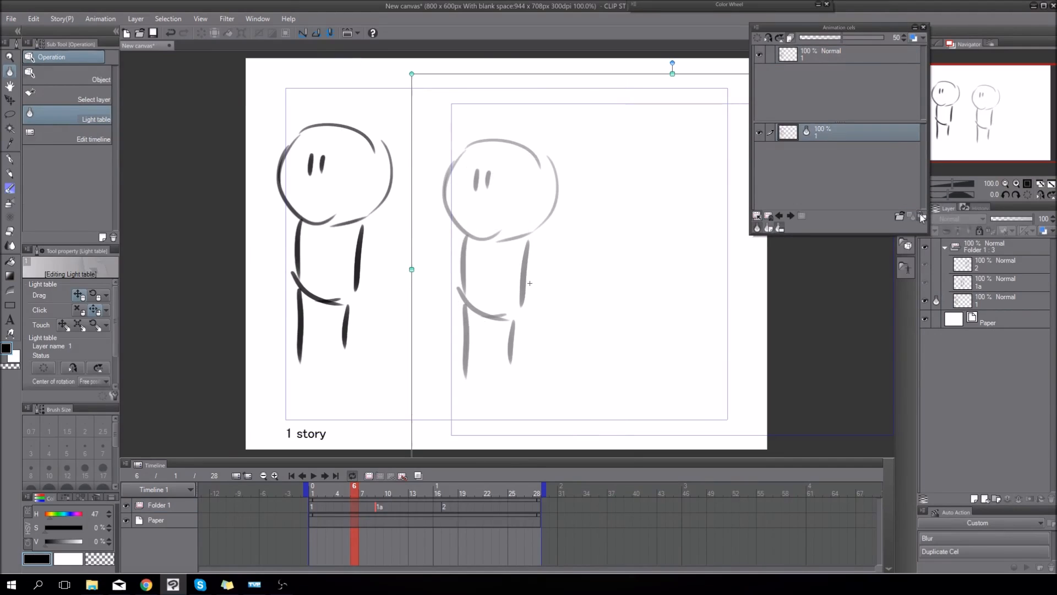
{"action": "left_click", "coordinate": [921, 216]}
{"action": "left_click_drag", "start_coordinate": [379, 492], "coordinate": [314, 515]}
{"action": "key", "text": "space"}
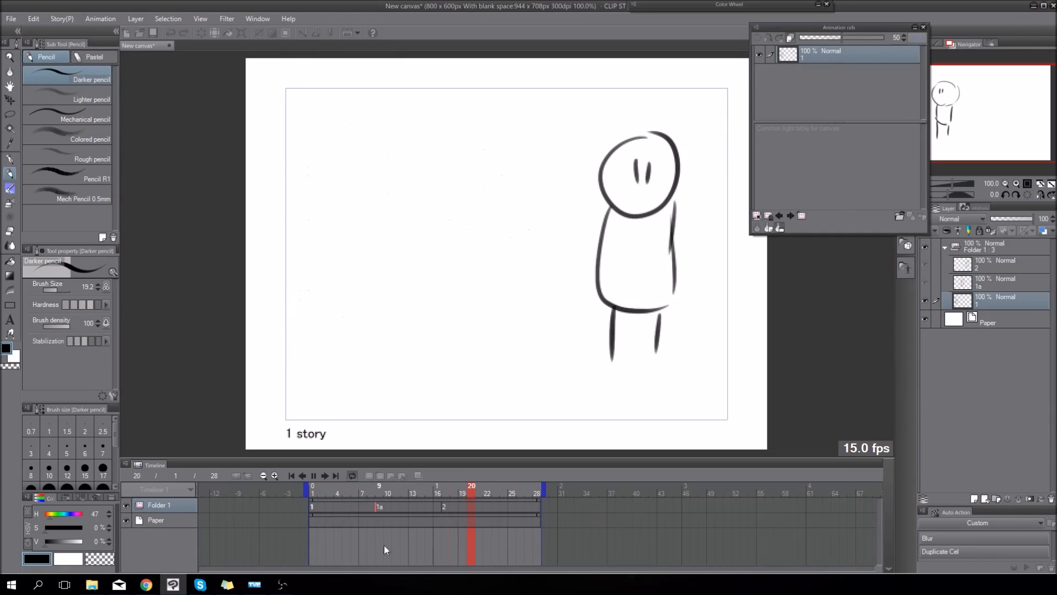
- Add a new cel at frame 4 and register cels 1 and 1a on the common light table
{"action": "left_click", "coordinate": [348, 500]}
{"action": "left_click", "coordinate": [342, 503]}
{"action": "key", "text": "ctrl+shift+n"}
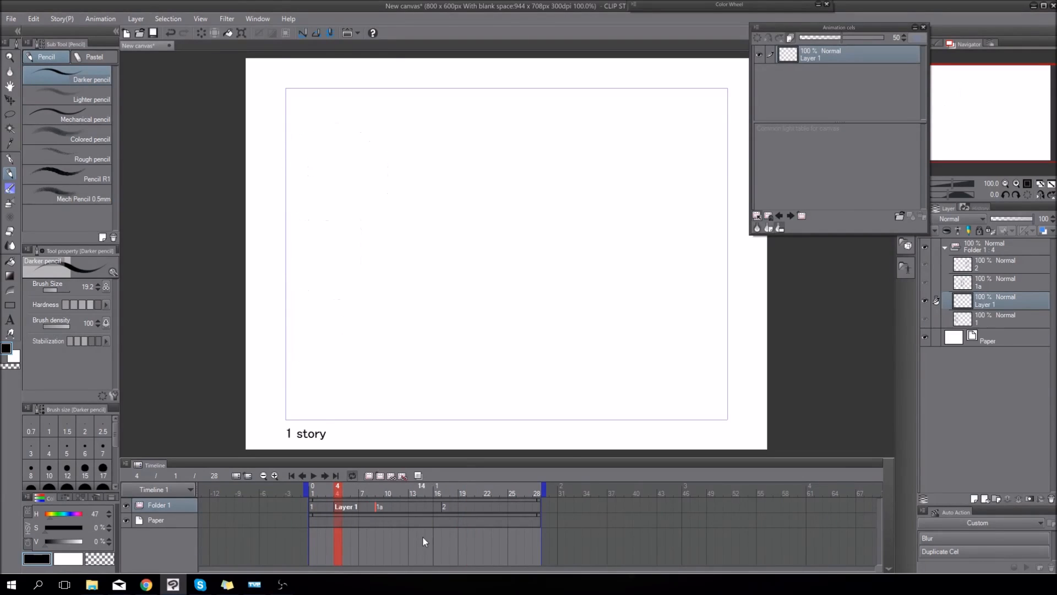
{"action": "left_click_drag", "start_coordinate": [997, 318], "coordinate": [847, 175]}
{"action": "mouse_move", "coordinate": [993, 282]}
{"action": "left_mouse_down"}
{"action": "mouse_move", "coordinate": [872, 170]}
{"action": "mouse_move", "coordinate": [870, 133]}
{"action": "mouse_move", "coordinate": [875, 147]}
{"action": "left_mouse_up"}
{"action": "left_click_drag", "start_coordinate": [381, 489], "coordinate": [338, 508]}
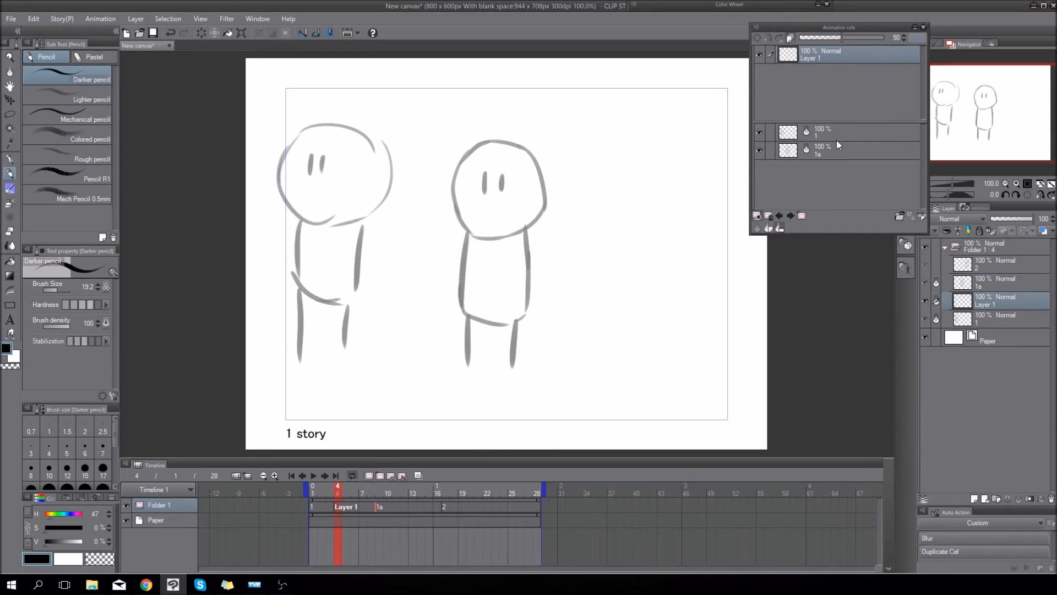
- Try drawing an in-between character midway between the two light table images, with head, body and legs
{"action": "left_click_drag", "start_coordinate": [414, 139], "coordinate": [420, 135]}
{"action": "mouse_move", "coordinate": [379, 215]}
{"action": "left_mouse_down"}
{"action": "mouse_move", "coordinate": [380, 300]}
{"action": "mouse_move", "coordinate": [436, 300]}
{"action": "left_mouse_up"}
{"action": "left_click_drag", "start_coordinate": [446, 215], "coordinate": [442, 283]}
{"action": "left_click_drag", "start_coordinate": [384, 302], "coordinate": [384, 358]}
{"action": "left_click_drag", "start_coordinate": [421, 308], "coordinate": [418, 356]}
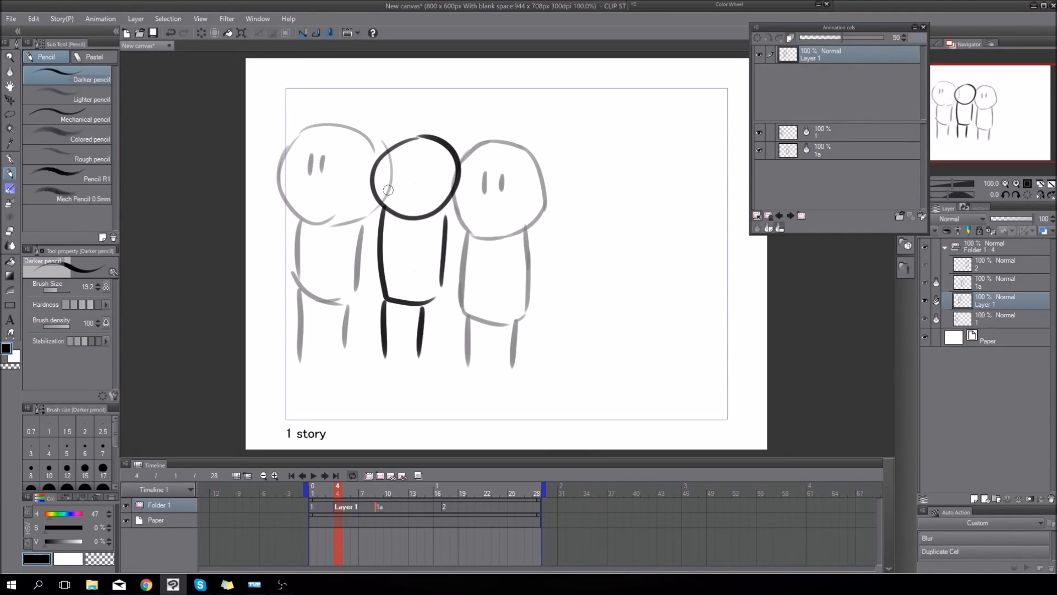
- Undo all the strokes of the in-between character drawn on Layer 1
{"action": "key", "text": "ctrl+z"}
{"action": "key", "text": "ctrl+z"}
{"action": "key", "text": "ctrl+z"}
{"action": "key", "text": "ctrl+z"}
{"action": "key", "text": "ctrl+z"}
{"action": "key", "text": "ctrl+z"}
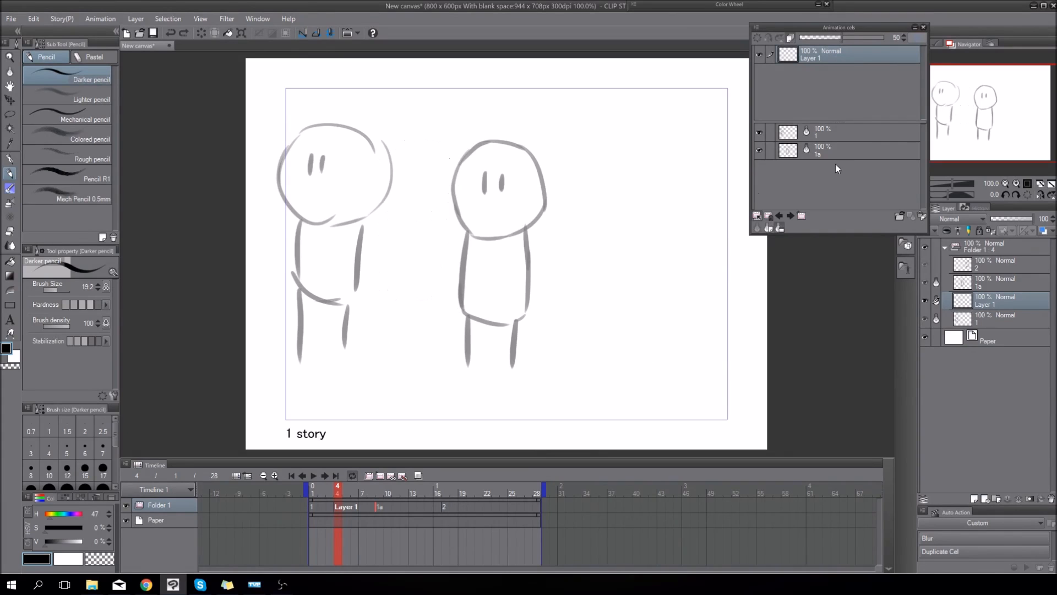
- Shift the light table images of cels 1 and 1a so their characters overlap midway between the original drawings
{"action": "left_click", "coordinate": [832, 155]}
{"action": "left_click_drag", "start_coordinate": [421, 321], "coordinate": [365, 303]}
{"action": "left_click", "coordinate": [817, 135]}
{"action": "left_click_drag", "start_coordinate": [501, 298], "coordinate": [585, 307]}
{"action": "left_click", "coordinate": [826, 152]}
{"action": "left_click_drag", "start_coordinate": [655, 243], "coordinate": [647, 247]}
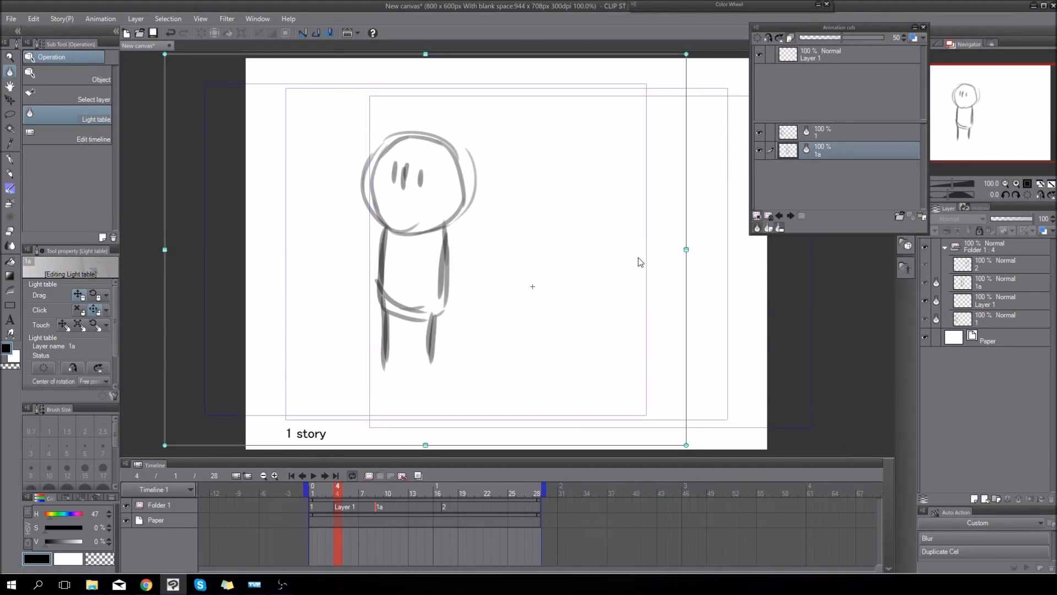
- Draw the in-between character on Layer 1 with the Pencil over the overlapped images, with head, eyes, body and legs
{"action": "left_click", "coordinate": [342, 506]}
{"action": "key", "text": "p"}
{"action": "mouse_move", "coordinate": [407, 136]}
{"action": "left_mouse_down"}
{"action": "mouse_move", "coordinate": [374, 160]}
{"action": "mouse_move", "coordinate": [399, 229]}
{"action": "mouse_move", "coordinate": [433, 231]}
{"action": "mouse_move", "coordinate": [455, 157]}
{"action": "mouse_move", "coordinate": [441, 221]}
{"action": "left_mouse_up"}
{"action": "mouse_move", "coordinate": [406, 167]}
{"action": "left_mouse_down"}
{"action": "mouse_move", "coordinate": [403, 187]}
{"action": "mouse_move", "coordinate": [418, 186]}
{"action": "left_mouse_up"}
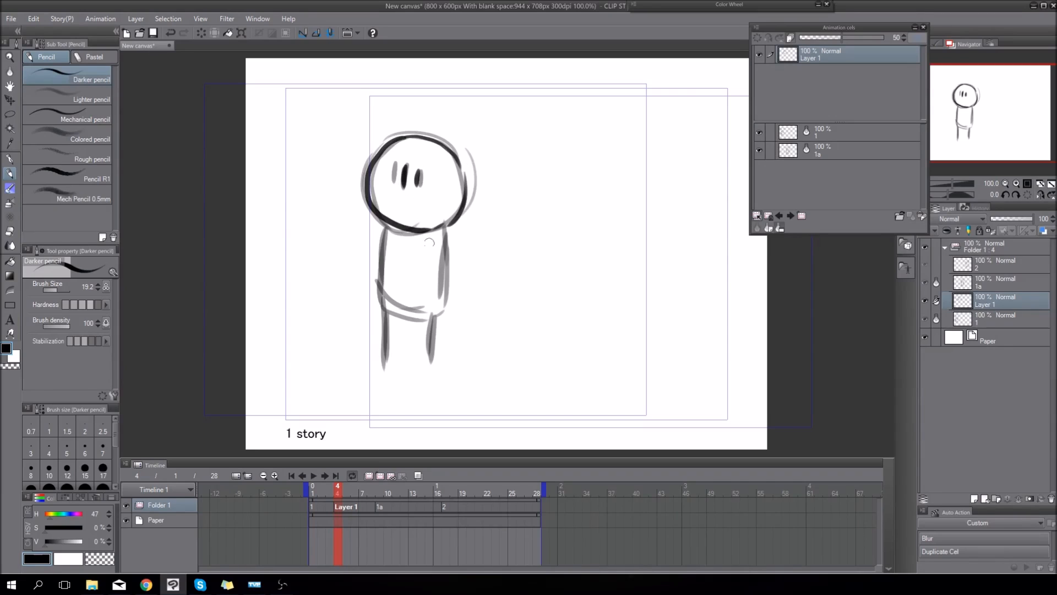
{"action": "mouse_move", "coordinate": [388, 221]}
{"action": "left_mouse_down"}
{"action": "mouse_move", "coordinate": [381, 305]}
{"action": "mouse_move", "coordinate": [435, 316]}
{"action": "mouse_move", "coordinate": [447, 223]}
{"action": "left_mouse_up"}
{"action": "left_click_drag", "start_coordinate": [388, 308], "coordinate": [387, 360]}
{"action": "left_click_drag", "start_coordinate": [435, 313], "coordinate": [433, 358]}
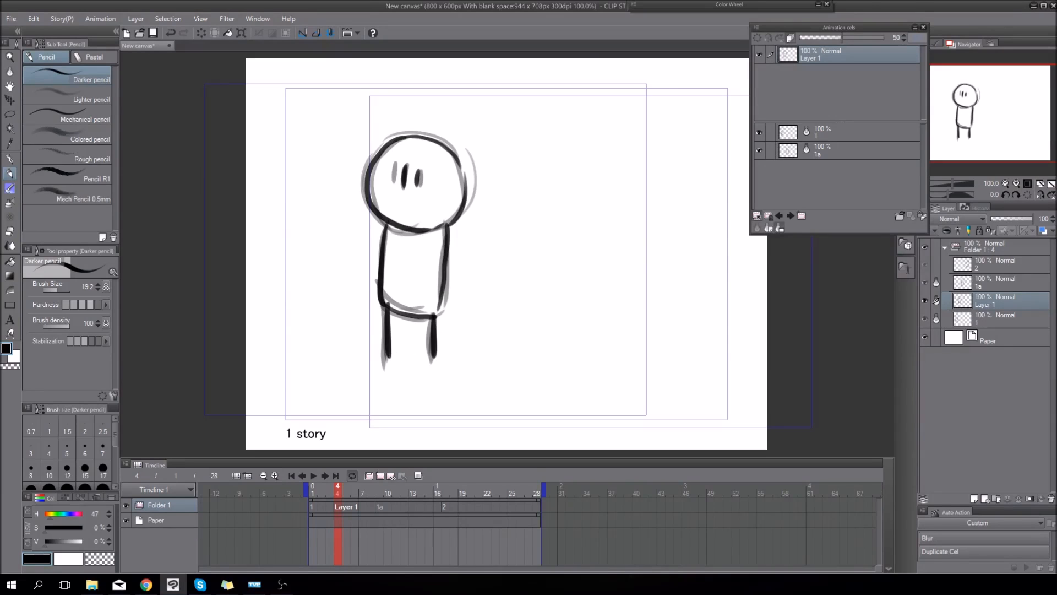
- Clear cels 1 and 1a from the common light table and play the animation from the first frame
{"action": "left_click", "coordinate": [880, 134]}
{"action": "left_click", "coordinate": [923, 216]}
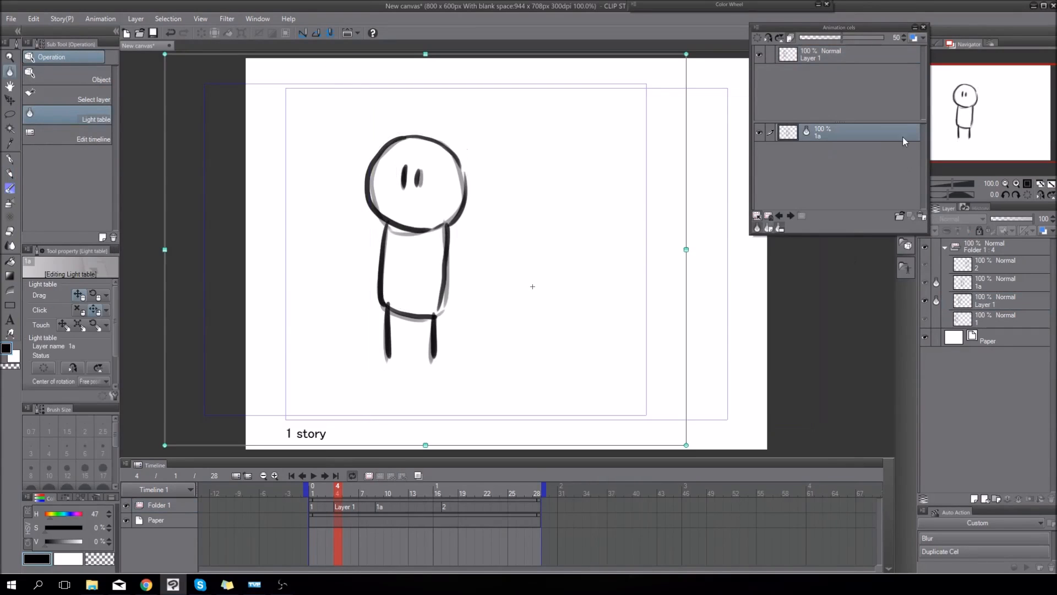
{"action": "left_click", "coordinate": [923, 216]}
{"action": "mouse_move", "coordinate": [349, 491]}
{"action": "left_mouse_down"}
{"action": "mouse_move", "coordinate": [302, 497]}
{"action": "mouse_move", "coordinate": [521, 518]}
{"action": "mouse_move", "coordinate": [310, 522]}
{"action": "left_mouse_up"}
{"action": "key", "text": "space"}
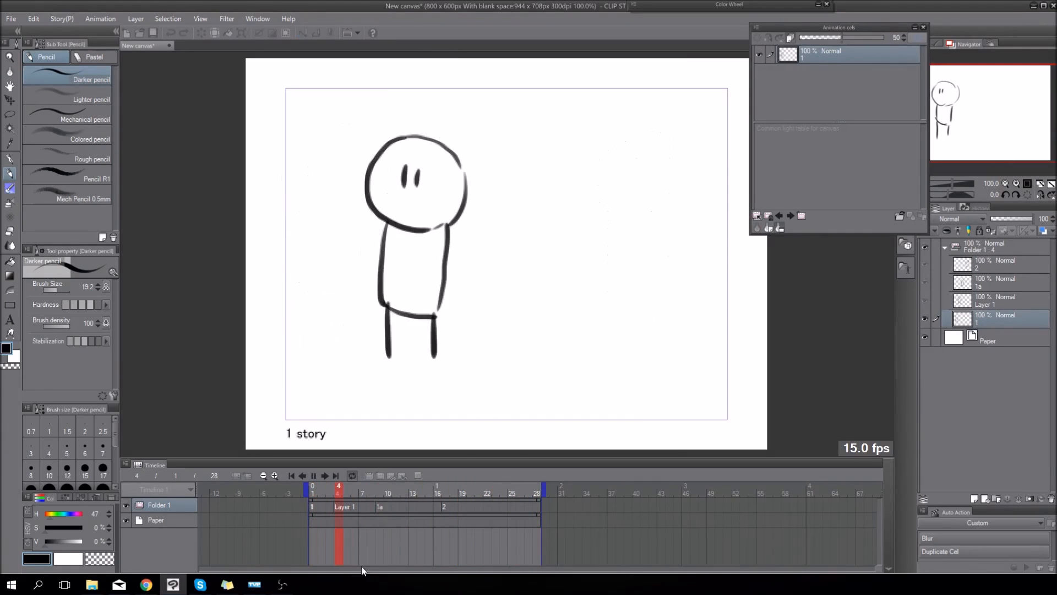
{"action": "key", "text": "space"}
- Delete the existing animation folder and create a new one with a cel at frame 1
{"action": "left_click_drag", "start_coordinate": [336, 487], "coordinate": [363, 502]}
{"action": "left_click", "coordinate": [998, 248]}
{"action": "left_click", "coordinate": [1051, 499]}
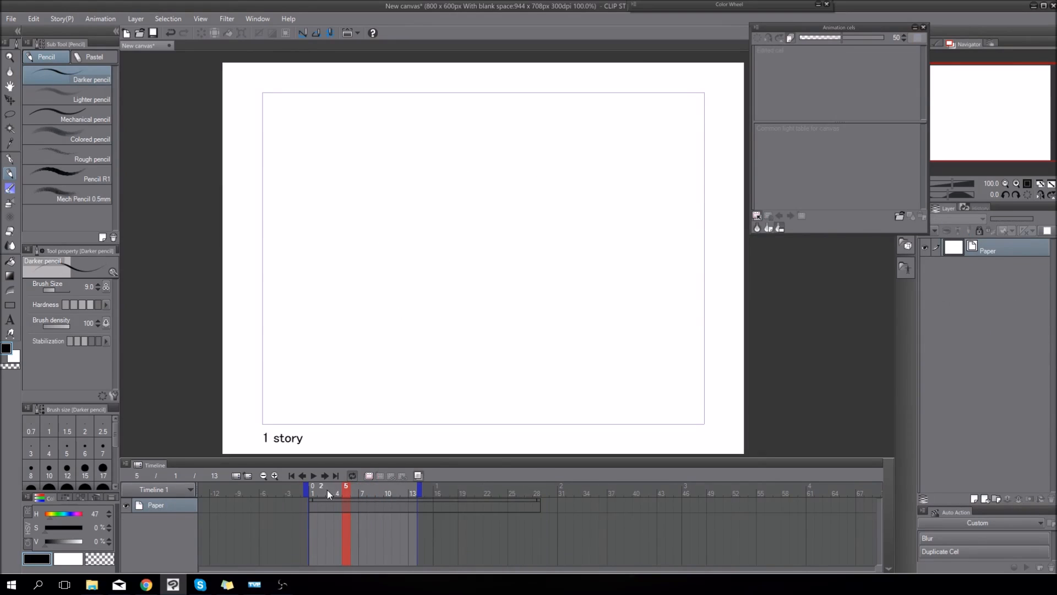
{"action": "left_click_drag", "start_coordinate": [327, 490], "coordinate": [292, 493]}
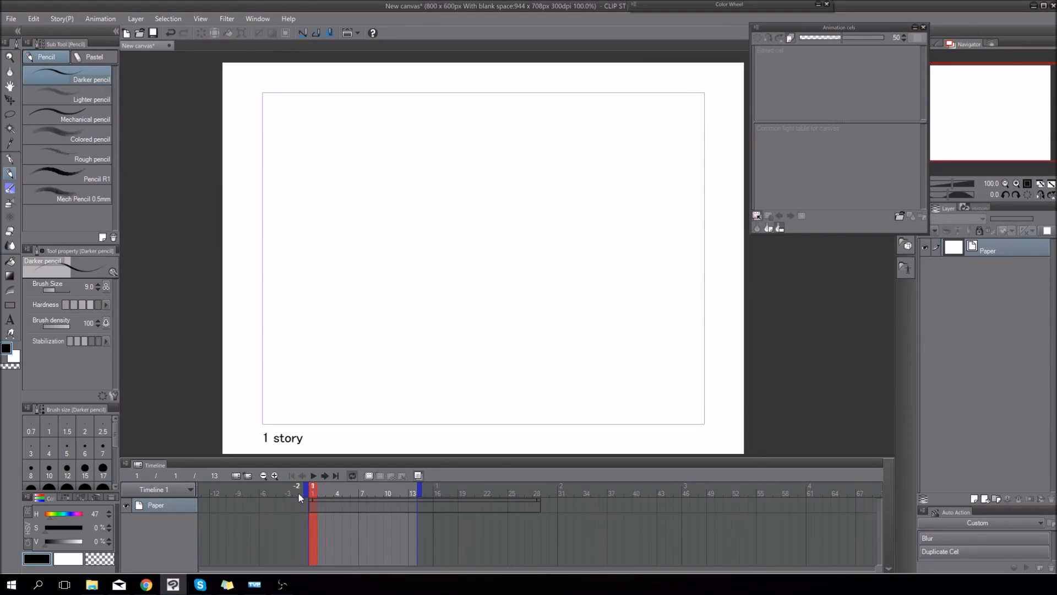
{"action": "left_click", "coordinate": [380, 475]}
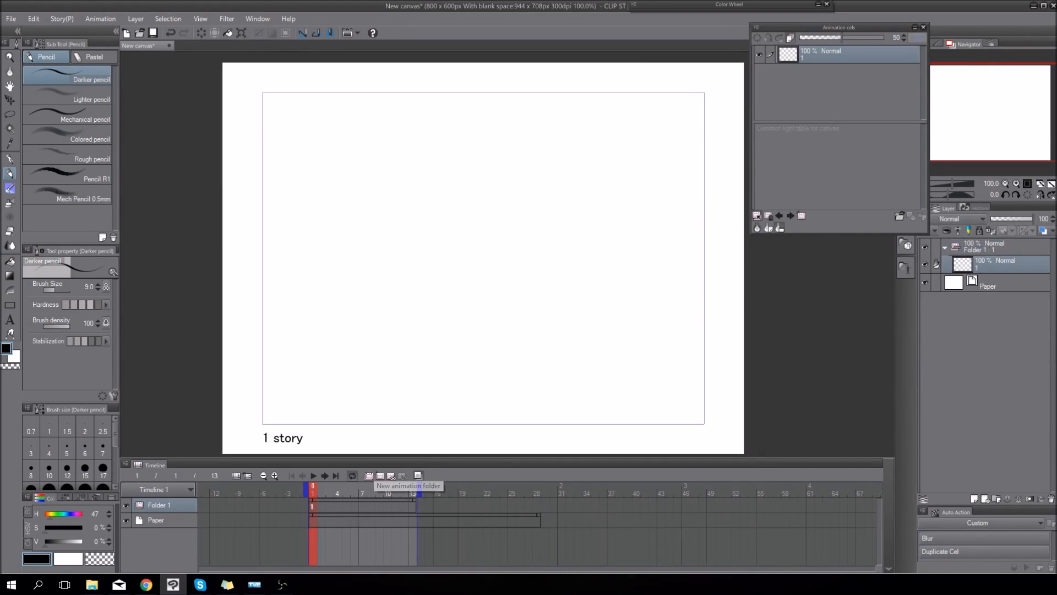
- Sketch a rough construction of a character bust on cel 1, with head guidelines, neck, shoulders, arms and torso
{"action": "left_click_drag", "start_coordinate": [469, 124], "coordinate": [464, 214]}
{"action": "mouse_move", "coordinate": [502, 236]}
{"action": "left_mouse_down"}
{"action": "mouse_move", "coordinate": [456, 133]}
{"action": "mouse_move", "coordinate": [576, 164]}
{"action": "mouse_move", "coordinate": [435, 184]}
{"action": "left_mouse_up"}
{"action": "left_click_drag", "start_coordinate": [500, 109], "coordinate": [495, 263]}
{"action": "left_click_drag", "start_coordinate": [435, 185], "coordinate": [559, 166]}
{"action": "left_click_drag", "start_coordinate": [473, 231], "coordinate": [480, 297]}
{"action": "left_click_drag", "start_coordinate": [479, 252], "coordinate": [474, 359]}
{"action": "mouse_move", "coordinate": [485, 284]}
{"action": "left_mouse_down"}
{"action": "mouse_move", "coordinate": [554, 242]}
{"action": "mouse_move", "coordinate": [546, 265]}
{"action": "mouse_move", "coordinate": [428, 289]}
{"action": "mouse_move", "coordinate": [433, 359]}
{"action": "left_mouse_up"}
{"action": "mouse_move", "coordinate": [560, 265]}
{"action": "left_mouse_down"}
{"action": "mouse_move", "coordinate": [622, 292]}
{"action": "mouse_move", "coordinate": [585, 392]}
{"action": "left_mouse_up"}
{"action": "left_click_drag", "start_coordinate": [414, 302], "coordinate": [444, 419]}
{"action": "left_click_drag", "start_coordinate": [472, 441], "coordinate": [593, 432]}
{"action": "mouse_move", "coordinate": [424, 292]}
{"action": "left_mouse_down"}
{"action": "mouse_move", "coordinate": [438, 300]}
{"action": "mouse_move", "coordinate": [424, 290]}
{"action": "left_mouse_up"}
{"action": "left_click_drag", "start_coordinate": [402, 294], "coordinate": [388, 426]}
{"action": "left_click_drag", "start_coordinate": [392, 338], "coordinate": [384, 406]}
{"action": "left_click_drag", "start_coordinate": [624, 295], "coordinate": [664, 406]}
{"action": "left_click_drag", "start_coordinate": [660, 337], "coordinate": [661, 450]}
- Reinforce the head and jaw outline of the rough sketch and mark the eyes, nose and mouth
{"action": "mouse_move", "coordinate": [439, 165]}
{"action": "left_mouse_down"}
{"action": "mouse_move", "coordinate": [452, 228]}
{"action": "mouse_move", "coordinate": [492, 279]}
{"action": "mouse_move", "coordinate": [545, 223]}
{"action": "left_mouse_up"}
{"action": "left_click_drag", "start_coordinate": [557, 185], "coordinate": [511, 270]}
{"action": "mouse_move", "coordinate": [553, 199]}
{"action": "left_mouse_down"}
{"action": "mouse_move", "coordinate": [515, 278]}
{"action": "mouse_move", "coordinate": [542, 233]}
{"action": "left_mouse_up"}
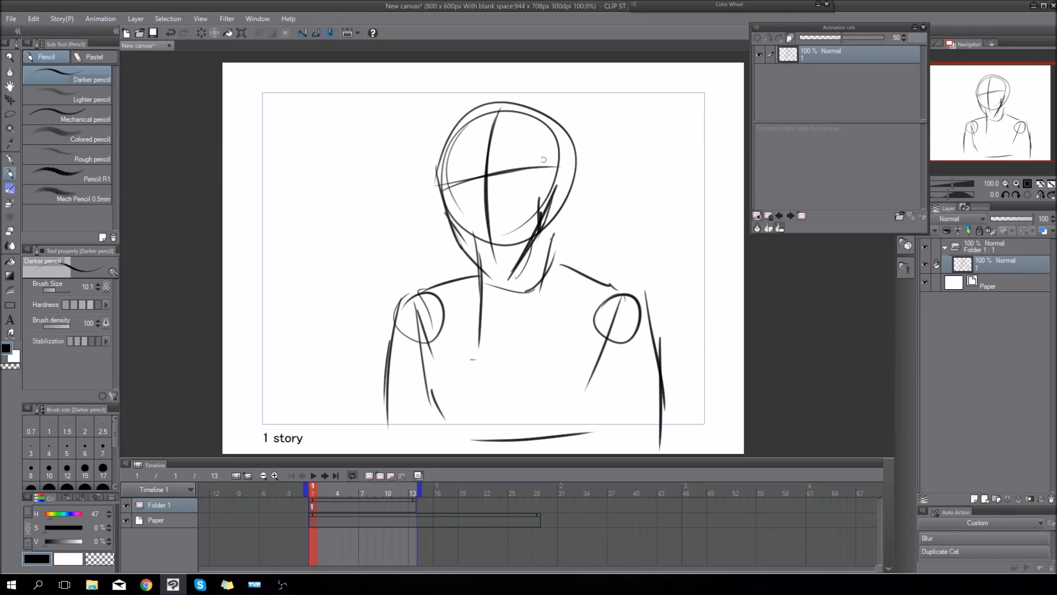
{"action": "left_click_drag", "start_coordinate": [531, 116], "coordinate": [568, 217]}
{"action": "left_click_drag", "start_coordinate": [504, 101], "coordinate": [568, 210]}
{"action": "mouse_move", "coordinate": [489, 100]}
{"action": "left_mouse_down"}
{"action": "mouse_move", "coordinate": [442, 161]}
{"action": "mouse_move", "coordinate": [438, 209]}
{"action": "left_mouse_up"}
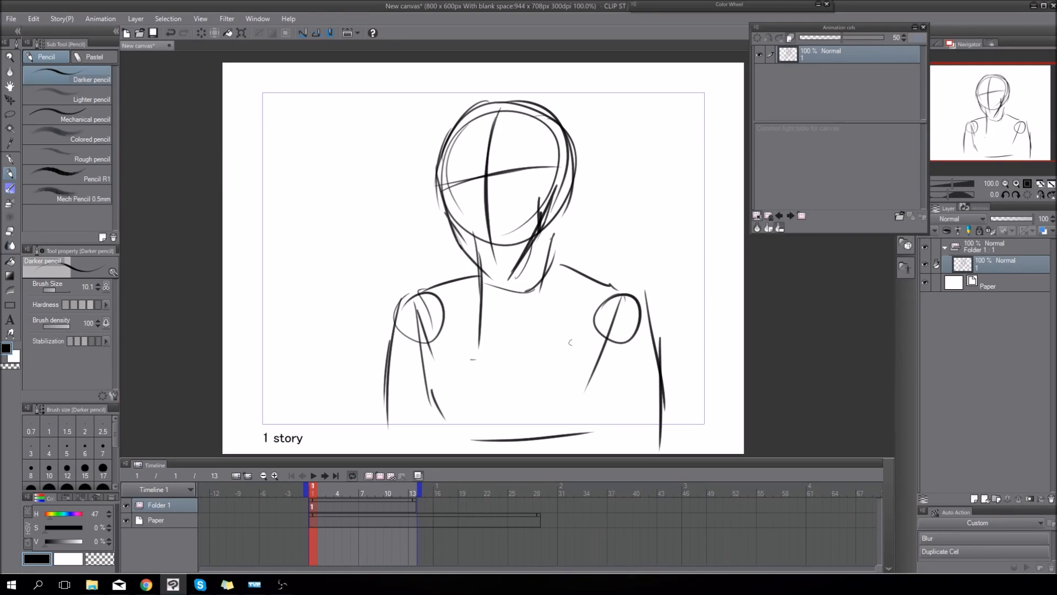
{"action": "mouse_move", "coordinate": [467, 172]}
{"action": "left_mouse_down"}
{"action": "mouse_move", "coordinate": [444, 186]}
{"action": "mouse_move", "coordinate": [468, 182]}
{"action": "mouse_move", "coordinate": [461, 188]}
{"action": "left_mouse_up"}
{"action": "mouse_move", "coordinate": [501, 179]}
{"action": "left_mouse_down"}
{"action": "mouse_move", "coordinate": [498, 165]}
{"action": "mouse_move", "coordinate": [520, 180]}
{"action": "left_mouse_up"}
{"action": "left_click_drag", "start_coordinate": [475, 222], "coordinate": [486, 219]}
{"action": "left_click_drag", "start_coordinate": [477, 245], "coordinate": [498, 246]}
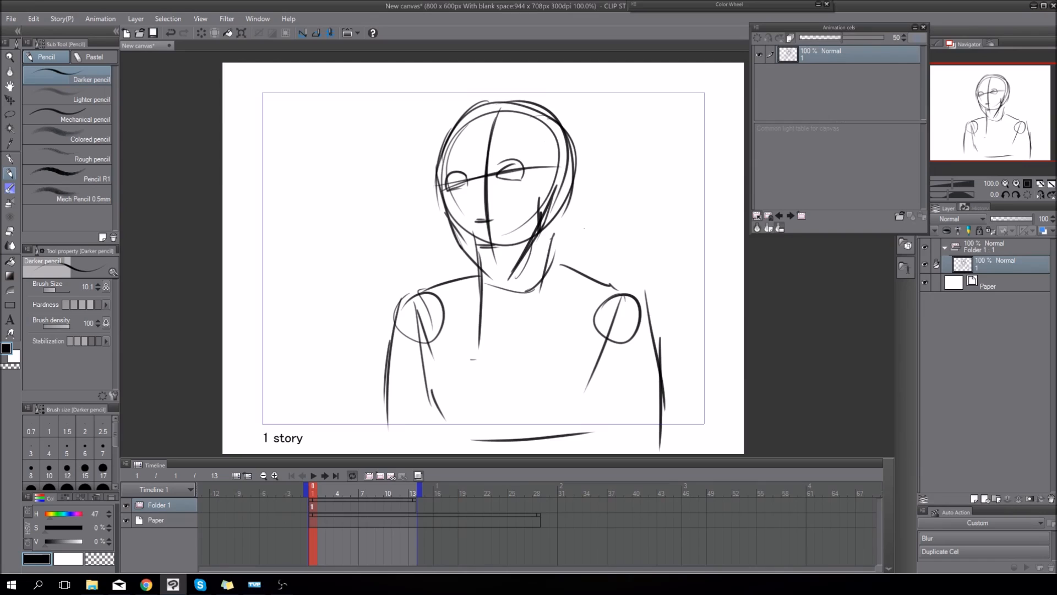
- Apply the blue layer color to the sketch's Folder 1 and add a new animation folder with a cel above it
{"action": "left_click", "coordinate": [1023, 246]}
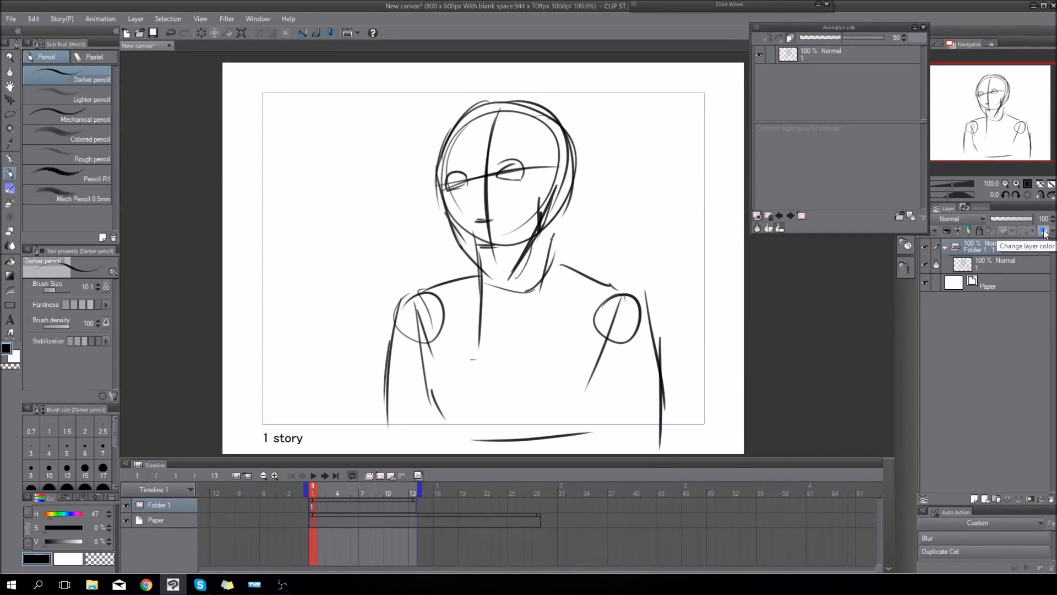
{"action": "left_click", "coordinate": [1044, 232]}
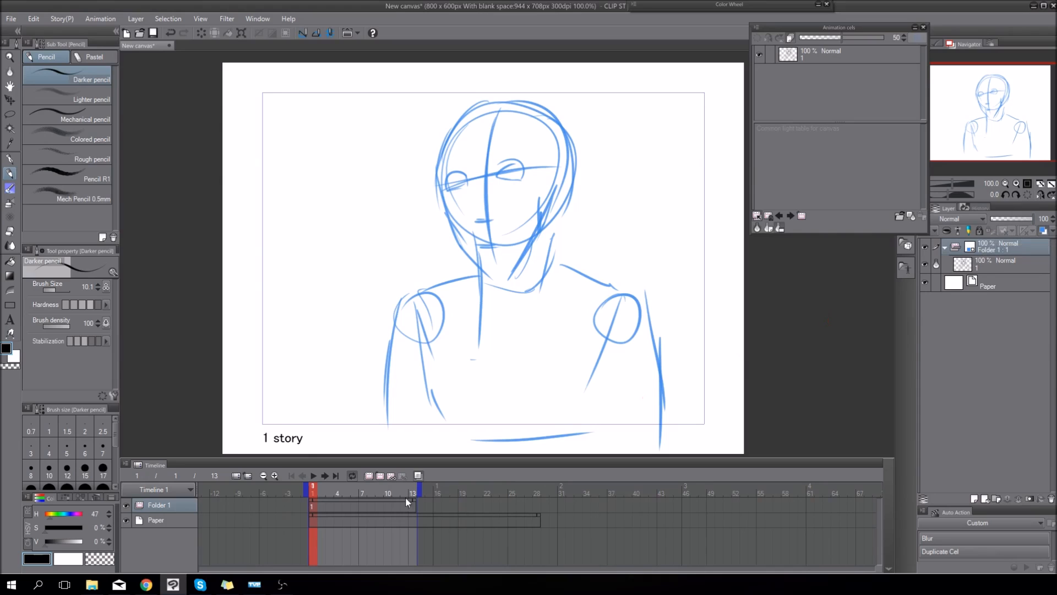
{"action": "left_click", "coordinate": [368, 475]}
{"action": "key", "text": "alt+n"}
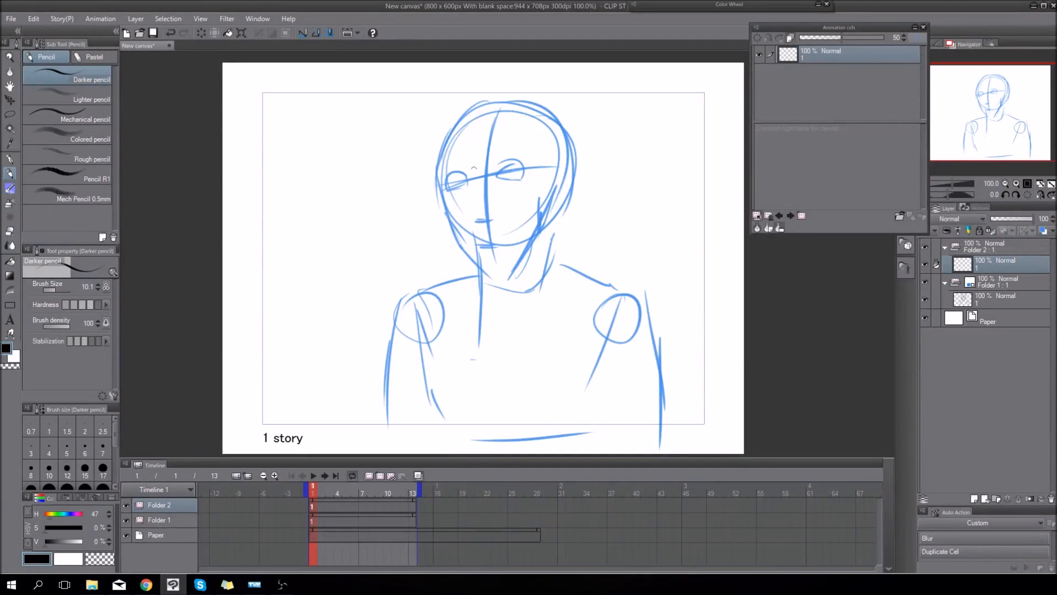
- Draw the clean line art over the blue sketch in Folder 2, covering head, facial features, neck, shoulders and arms
{"action": "mouse_move", "coordinate": [464, 115]}
{"action": "left_mouse_down"}
{"action": "mouse_move", "coordinate": [444, 144]}
{"action": "mouse_move", "coordinate": [439, 193]}
{"action": "mouse_move", "coordinate": [484, 276]}
{"action": "mouse_move", "coordinate": [503, 277]}
{"action": "mouse_move", "coordinate": [555, 167]}
{"action": "mouse_move", "coordinate": [569, 166]}
{"action": "left_mouse_up"}
{"action": "mouse_move", "coordinate": [494, 180]}
{"action": "left_mouse_down"}
{"action": "mouse_move", "coordinate": [524, 176]}
{"action": "mouse_move", "coordinate": [506, 178]}
{"action": "left_mouse_up"}
{"action": "mouse_move", "coordinate": [445, 183]}
{"action": "left_mouse_down"}
{"action": "mouse_move", "coordinate": [469, 179]}
{"action": "mouse_move", "coordinate": [464, 165]}
{"action": "left_mouse_up"}
{"action": "left_click_drag", "start_coordinate": [492, 162], "coordinate": [512, 154]}
{"action": "mouse_move", "coordinate": [477, 203]}
{"action": "left_mouse_down"}
{"action": "mouse_move", "coordinate": [481, 224]}
{"action": "mouse_move", "coordinate": [505, 243]}
{"action": "left_mouse_up"}
{"action": "left_click_drag", "start_coordinate": [546, 215], "coordinate": [556, 273]}
{"action": "left_click_drag", "start_coordinate": [482, 271], "coordinate": [485, 293]}
{"action": "mouse_move", "coordinate": [481, 275]}
{"action": "left_mouse_down"}
{"action": "mouse_move", "coordinate": [416, 292]}
{"action": "mouse_move", "coordinate": [387, 425]}
{"action": "left_mouse_up"}
{"action": "left_click_drag", "start_coordinate": [415, 337], "coordinate": [434, 441]}
{"action": "mouse_move", "coordinate": [557, 259]}
{"action": "left_mouse_down"}
{"action": "mouse_move", "coordinate": [640, 293]}
{"action": "mouse_move", "coordinate": [655, 432]}
{"action": "left_mouse_up"}
{"action": "left_click_drag", "start_coordinate": [611, 341], "coordinate": [591, 439]}
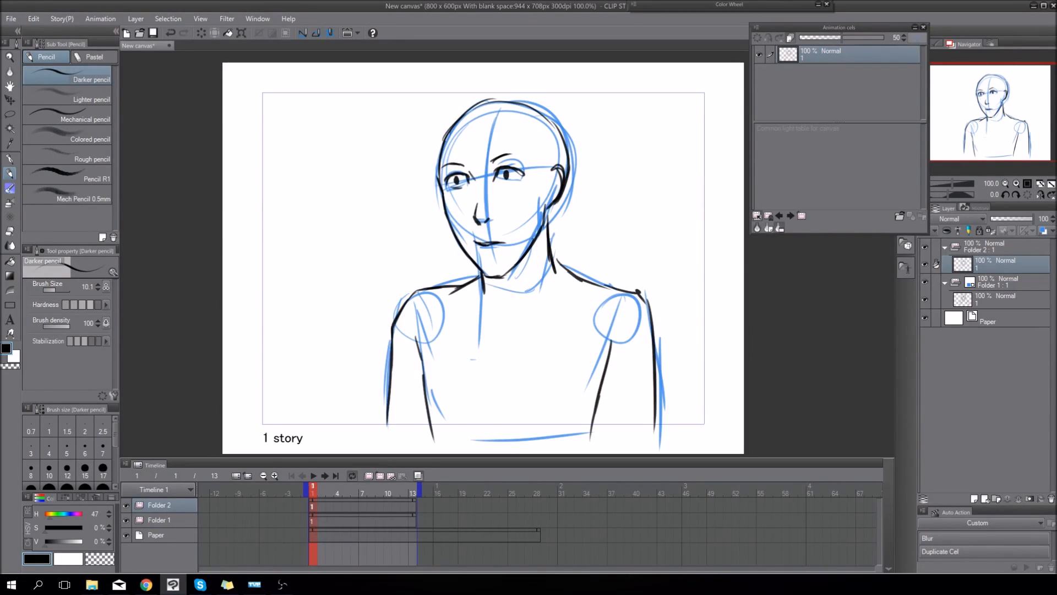
- Lower the opacity of the blue sketch's Folder 1 to 42% and select cel 1 of Folder 2 at frame 2
{"action": "left_click", "coordinate": [1003, 283]}
{"action": "left_click_drag", "start_coordinate": [1022, 220], "coordinate": [1010, 223]}
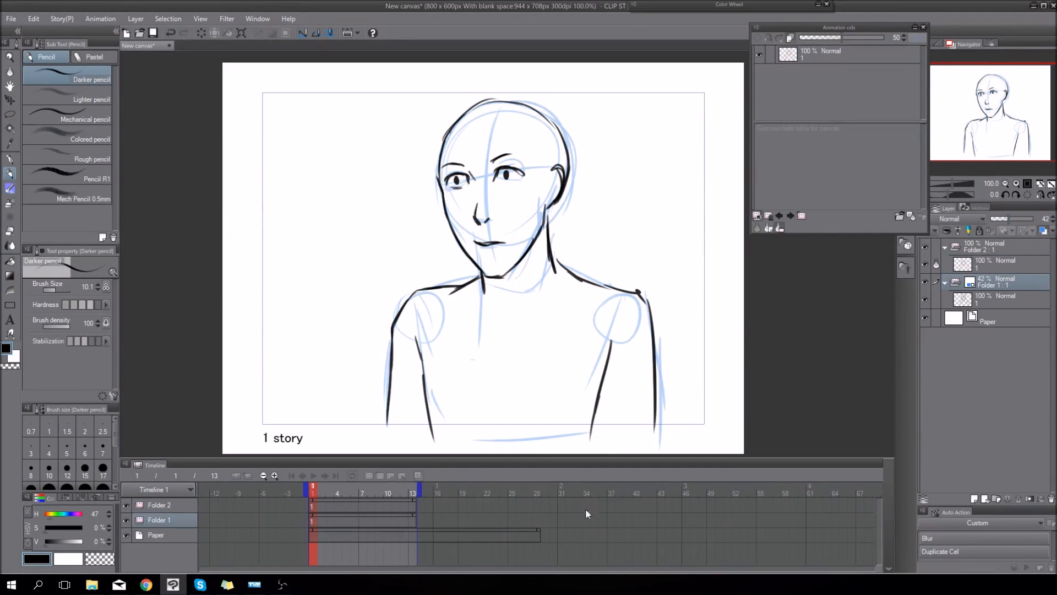
{"action": "left_click", "coordinate": [1006, 265]}
{"action": "key", "text": "Right"}
{"action": "mouse_move", "coordinate": [510, 181]}
{"action": "left_mouse_down"}
{"action": "mouse_move", "coordinate": [523, 175]}
{"action": "mouse_move", "coordinate": [510, 181]}
{"action": "left_mouse_up"}
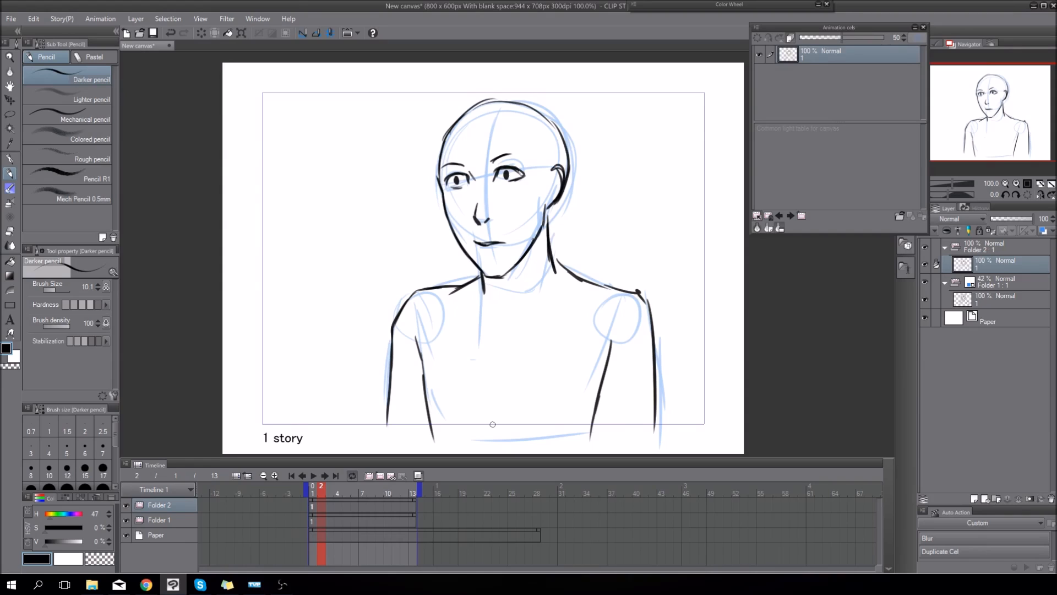
- Add a third animation folder with a cel above Folder 2 and move its start to frame 1
{"action": "left_click", "coordinate": [1002, 241]}
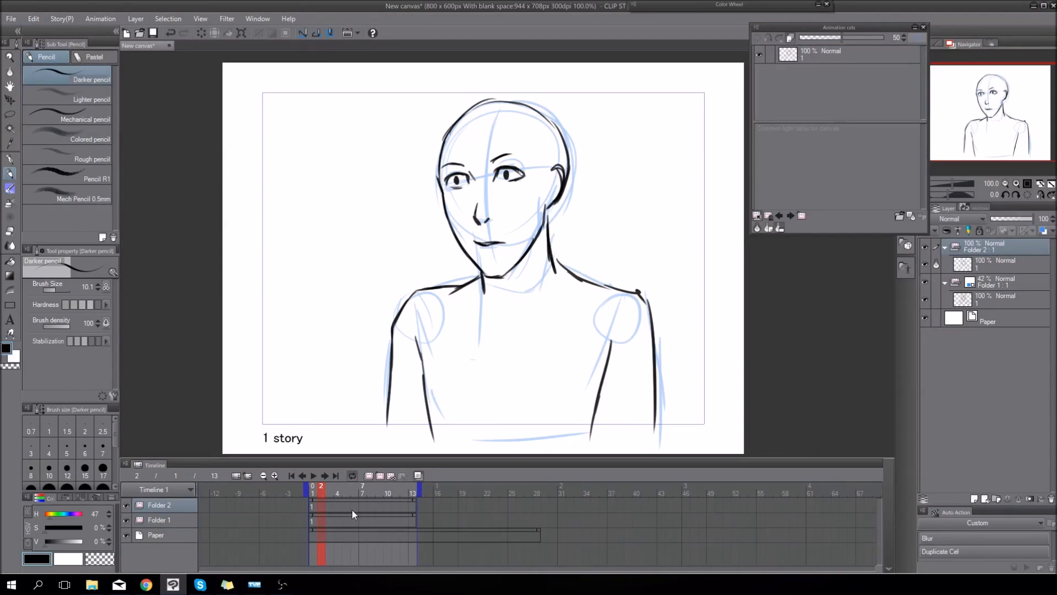
{"action": "left_click", "coordinate": [370, 477]}
{"action": "left_click", "coordinate": [380, 476]}
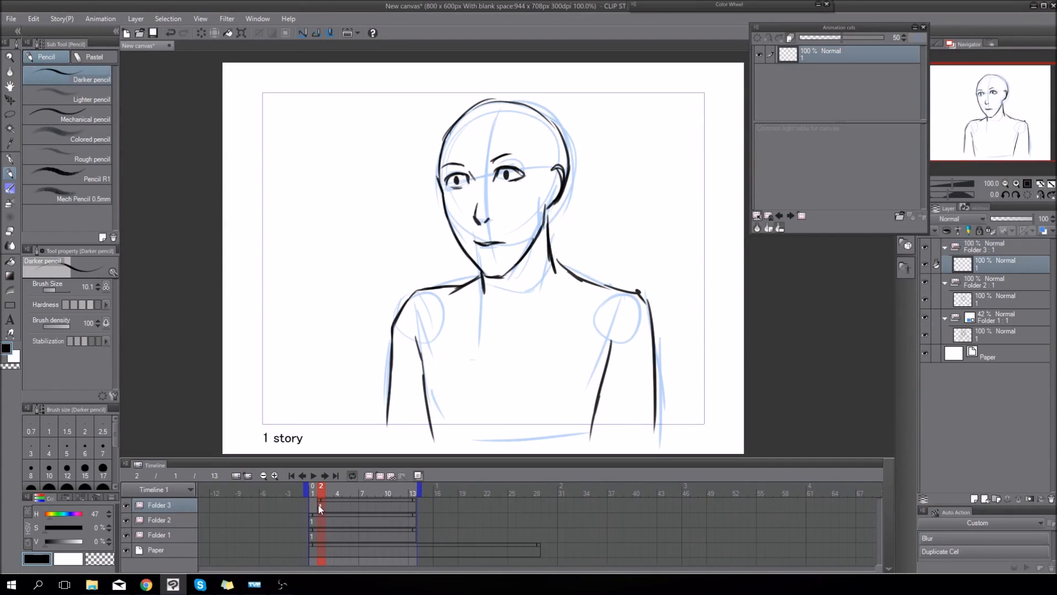
{"action": "left_click_drag", "start_coordinate": [319, 501], "coordinate": [312, 503]}
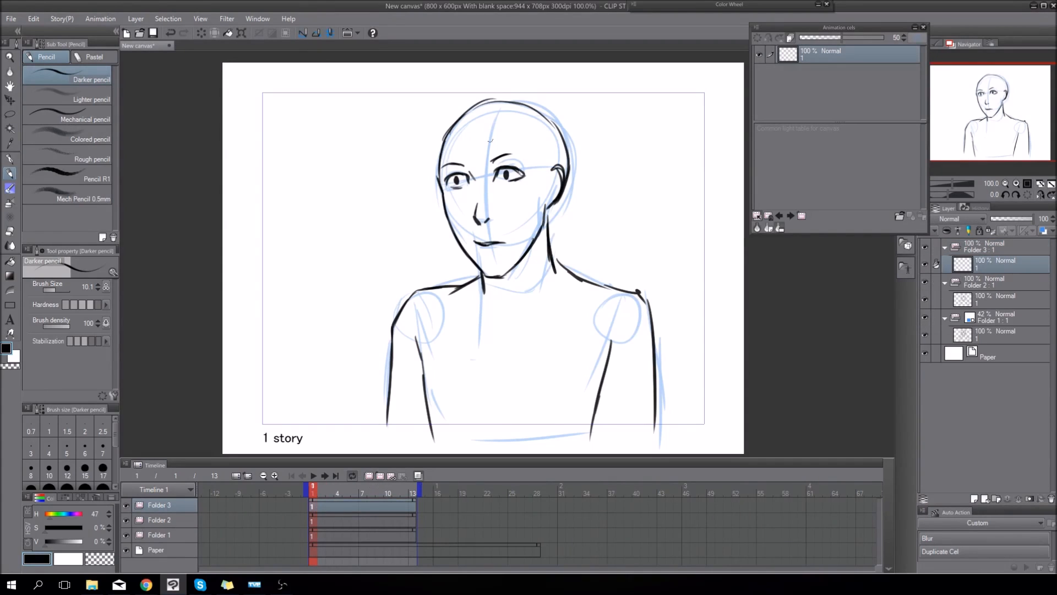
- Draw the character's hair on the cel in Folder 3, with a parted fringe and pointed side locks
{"action": "mouse_move", "coordinate": [489, 88]}
{"action": "left_mouse_down"}
{"action": "mouse_move", "coordinate": [427, 146]}
{"action": "mouse_move", "coordinate": [417, 216]}
{"action": "left_mouse_up"}
{"action": "mouse_move", "coordinate": [466, 116]}
{"action": "left_mouse_down"}
{"action": "mouse_move", "coordinate": [418, 215]}
{"action": "mouse_move", "coordinate": [473, 165]}
{"action": "left_mouse_up"}
{"action": "mouse_move", "coordinate": [506, 99]}
{"action": "left_mouse_down"}
{"action": "mouse_move", "coordinate": [489, 197]}
{"action": "mouse_move", "coordinate": [550, 234]}
{"action": "left_mouse_up"}
{"action": "left_click_drag", "start_coordinate": [557, 155], "coordinate": [562, 204]}
{"action": "left_click_drag", "start_coordinate": [494, 89], "coordinate": [565, 138]}
{"action": "left_click_drag", "start_coordinate": [565, 109], "coordinate": [597, 193]}
{"action": "mouse_move", "coordinate": [593, 177]}
{"action": "left_mouse_down"}
{"action": "mouse_move", "coordinate": [593, 204]}
{"action": "mouse_move", "coordinate": [576, 169]}
{"action": "left_mouse_up"}
{"action": "left_click_drag", "start_coordinate": [575, 170], "coordinate": [563, 236]}
{"action": "left_click_drag", "start_coordinate": [495, 89], "coordinate": [564, 107]}
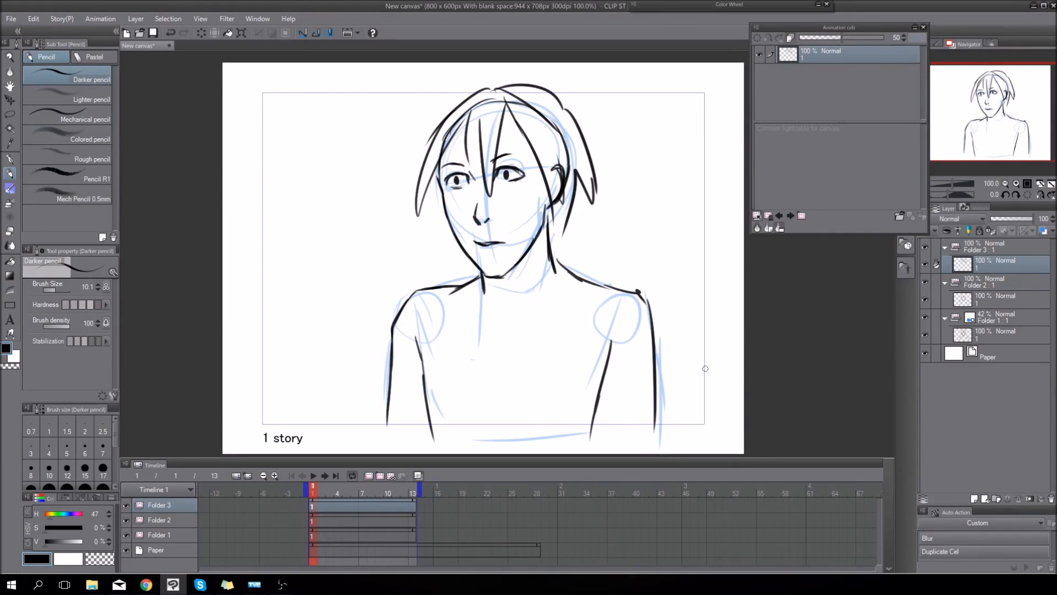
- Collapse the hair, line art and sketch animation folders in the layer list
{"action": "left_click", "coordinate": [952, 246]}
{"action": "left_click", "coordinate": [946, 248]}
{"action": "left_click", "coordinate": [945, 264]}
{"action": "left_click", "coordinate": [946, 282]}
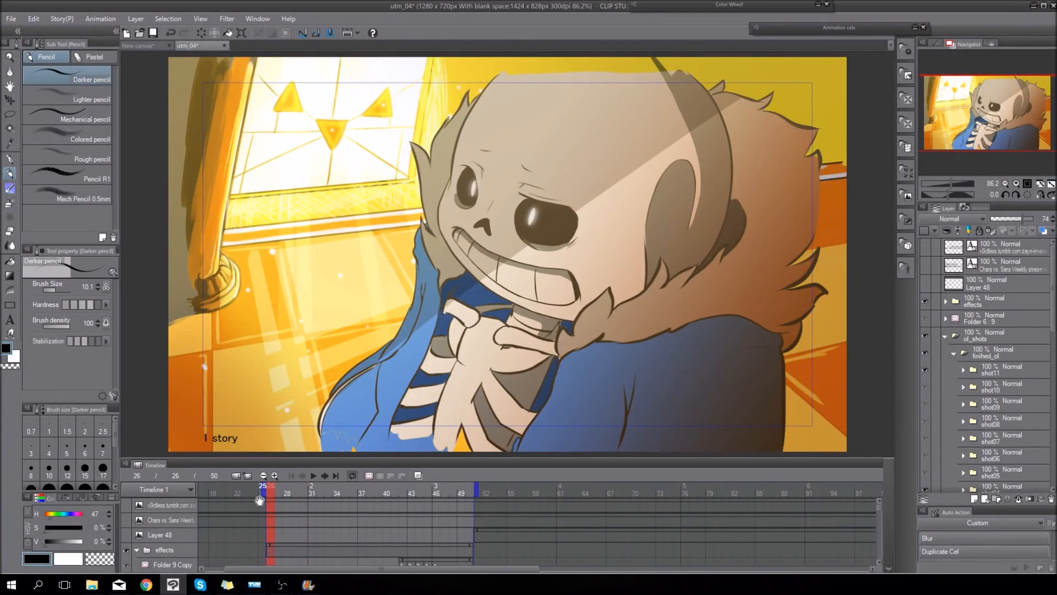
- Collapse the ol_shots and colo layer folders in the utm_04 document and select the Move layer tool
{"action": "left_click", "coordinate": [953, 352]}
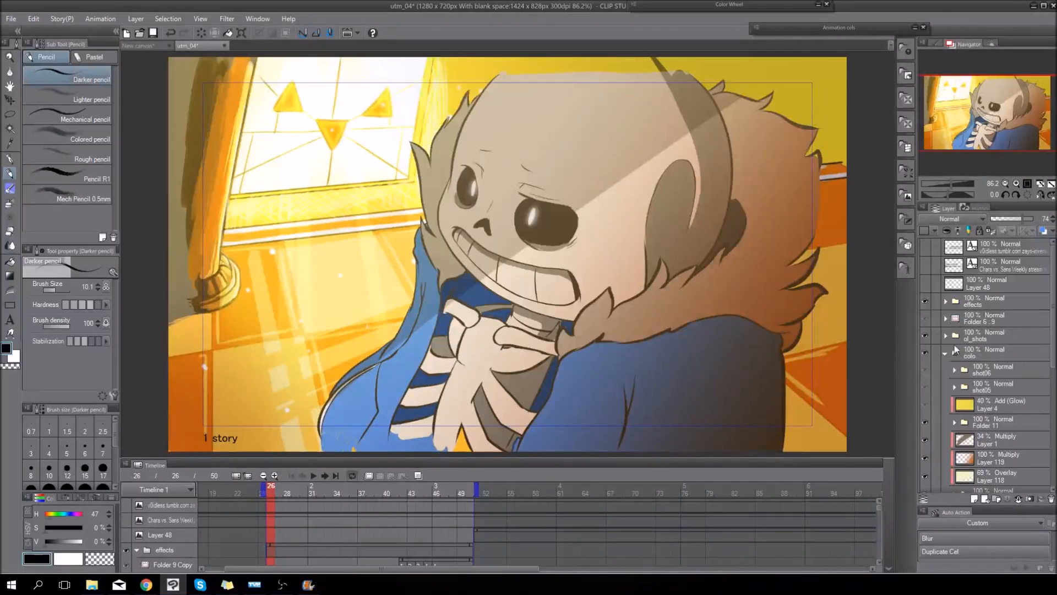
{"action": "left_click", "coordinate": [946, 336]}
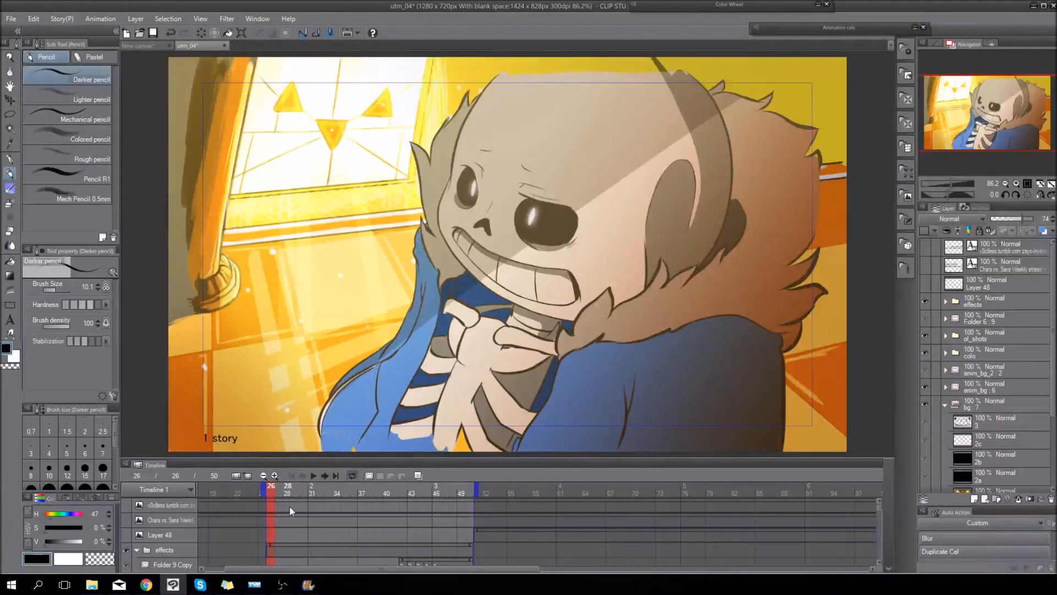
{"action": "left_click_drag", "start_coordinate": [983, 134], "coordinate": [990, 131]}
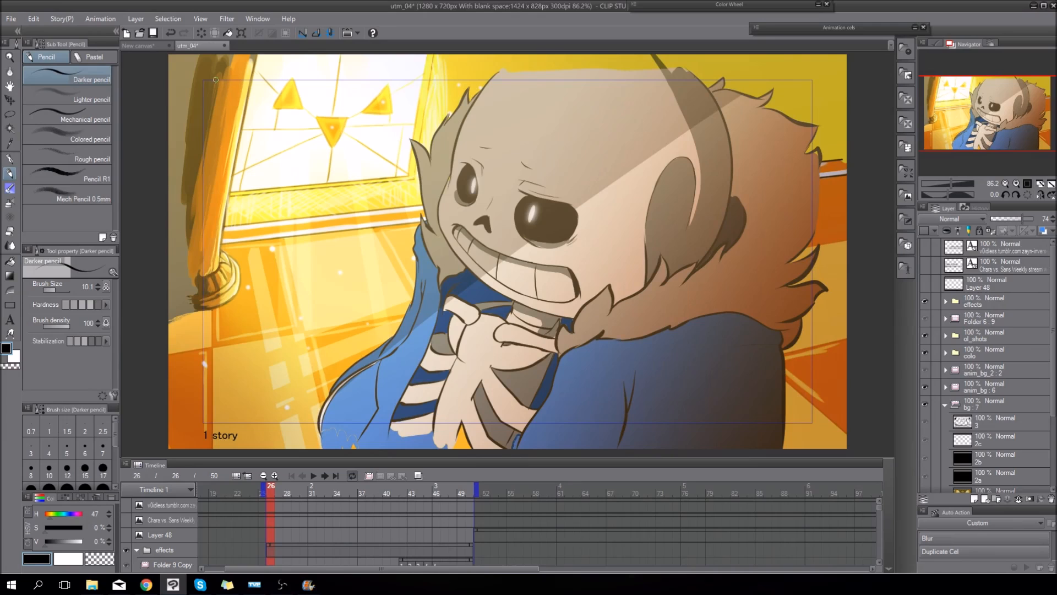
{"action": "left_click", "coordinate": [10, 100]}
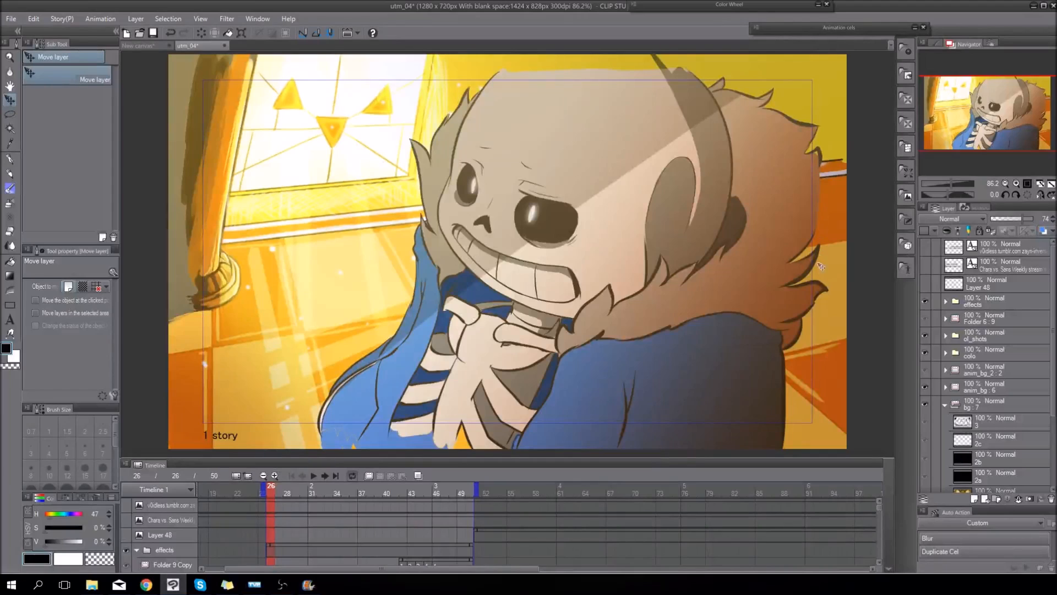
- Export the animation as an animated GIF on the Desktop, adding "_test" to the file name
{"action": "left_click_drag", "start_coordinate": [283, 493], "coordinate": [245, 517]}
{"action": "left_click", "coordinate": [13, 19]}
{"action": "mouse_move", "coordinate": [165, 190]}
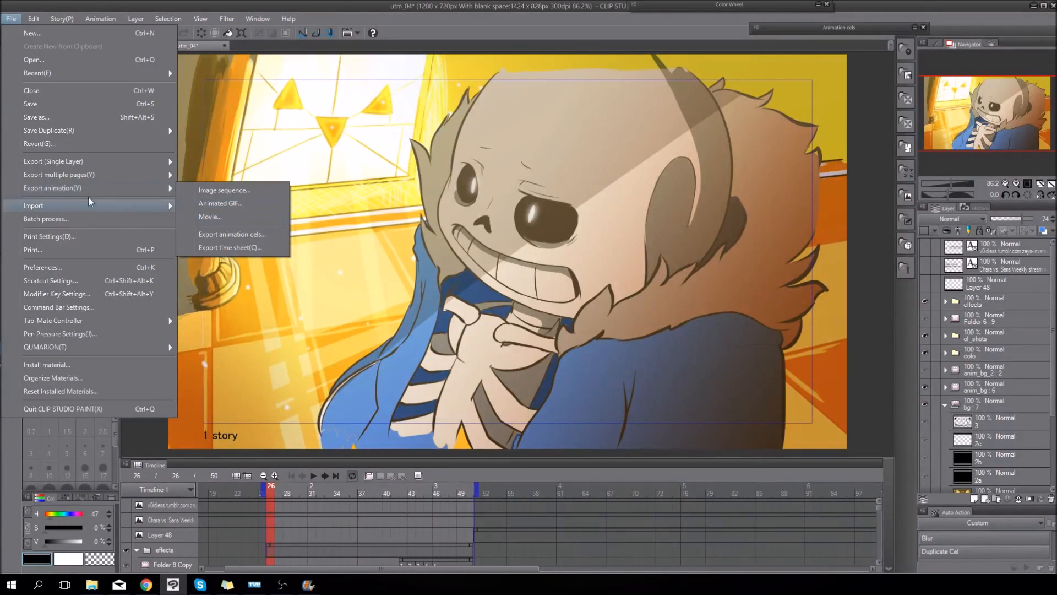
{"action": "left_click", "coordinate": [237, 208]}
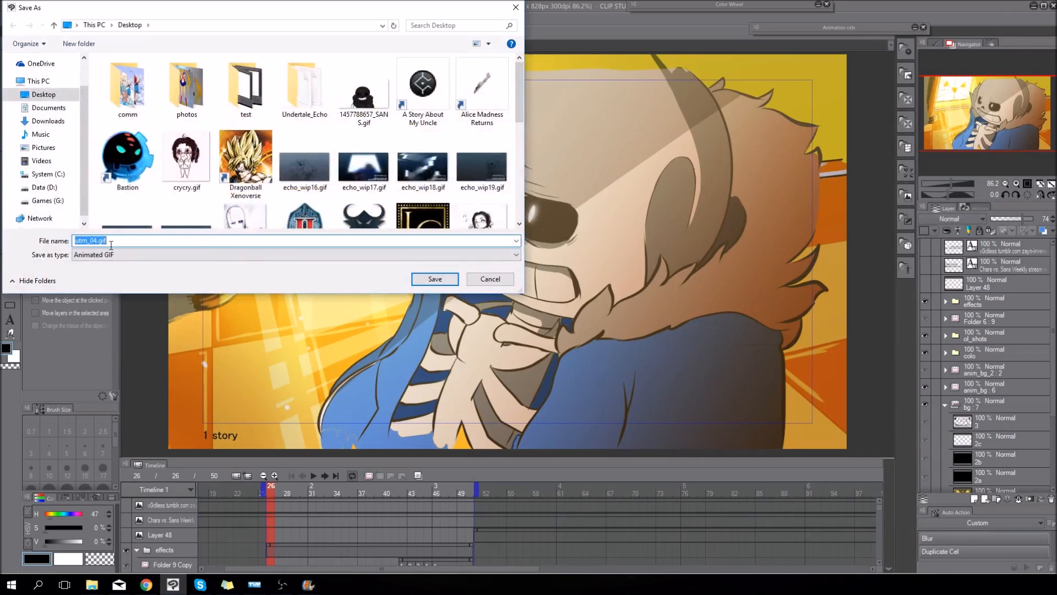
{"action": "left_click", "coordinate": [99, 241]}
{"action": "type", "text": "_test"}
{"action": "left_click", "coordinate": [431, 281]}
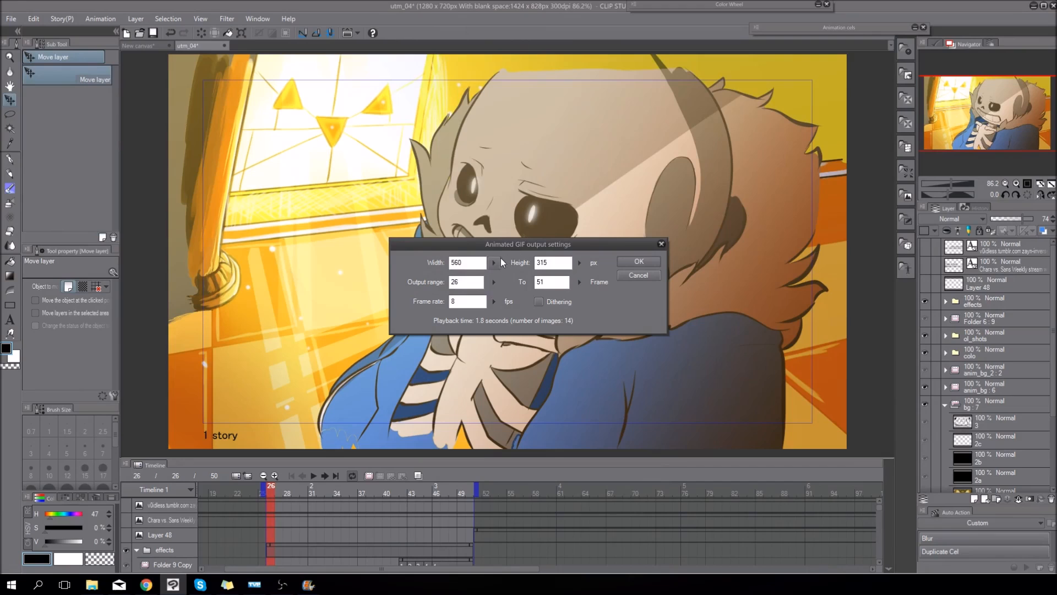
- Examine the width and height settings for the animated GIF output
{"action": "left_click", "coordinate": [495, 261]}
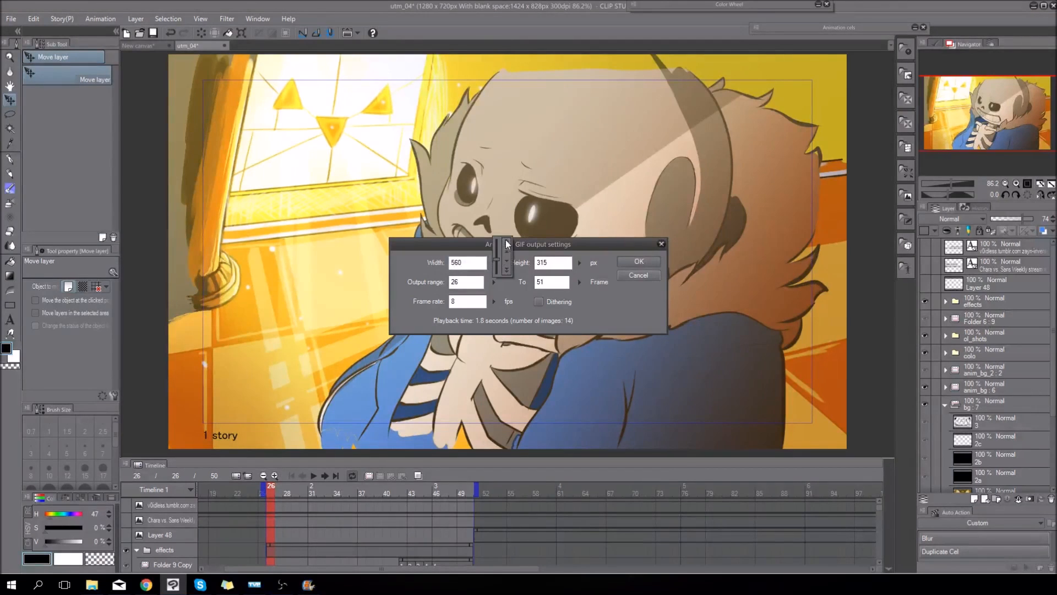
{"action": "left_click", "coordinate": [543, 264]}
{"action": "left_click", "coordinate": [499, 265]}
{"action": "left_click", "coordinate": [538, 267]}
{"action": "left_click", "coordinate": [539, 266]}
{"action": "left_click", "coordinate": [482, 266]}
{"action": "left_click", "coordinate": [557, 267]}
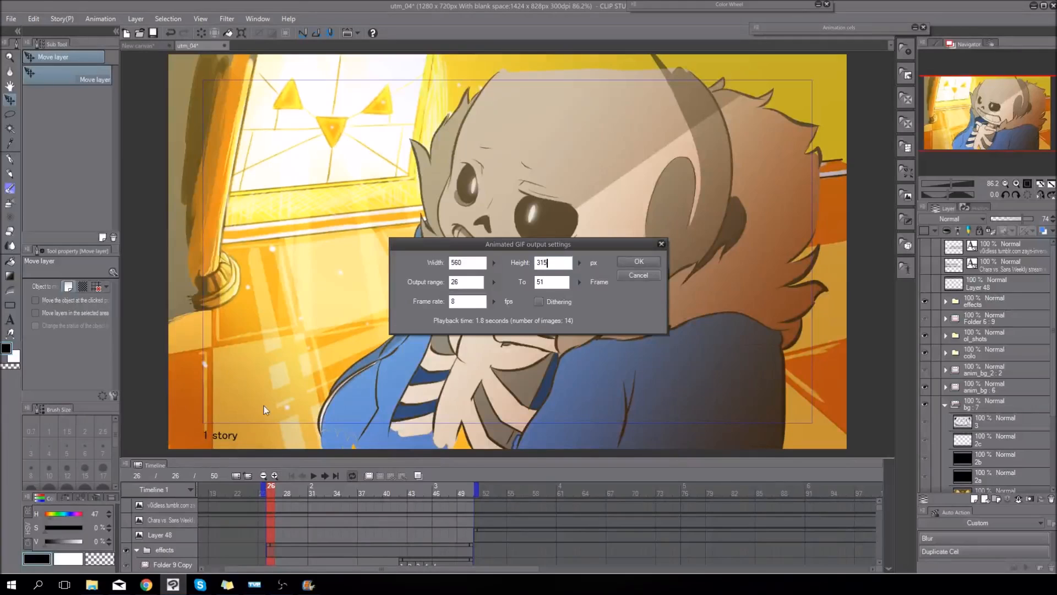
{"action": "left_click_drag", "start_coordinate": [497, 244], "coordinate": [497, 245]}
{"action": "left_click", "coordinate": [500, 262]}
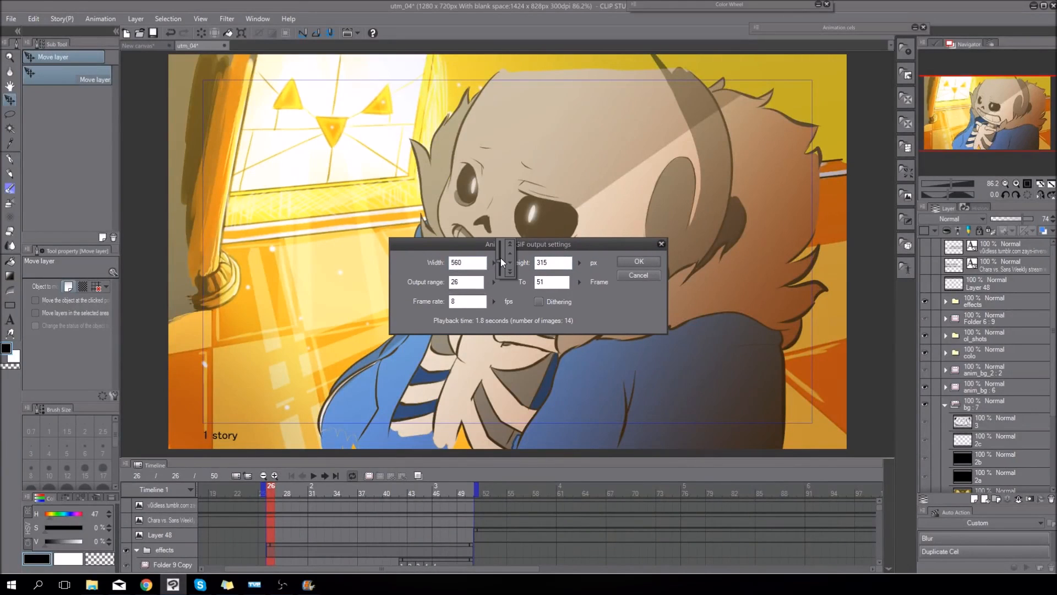
{"action": "left_click", "coordinate": [477, 262]}
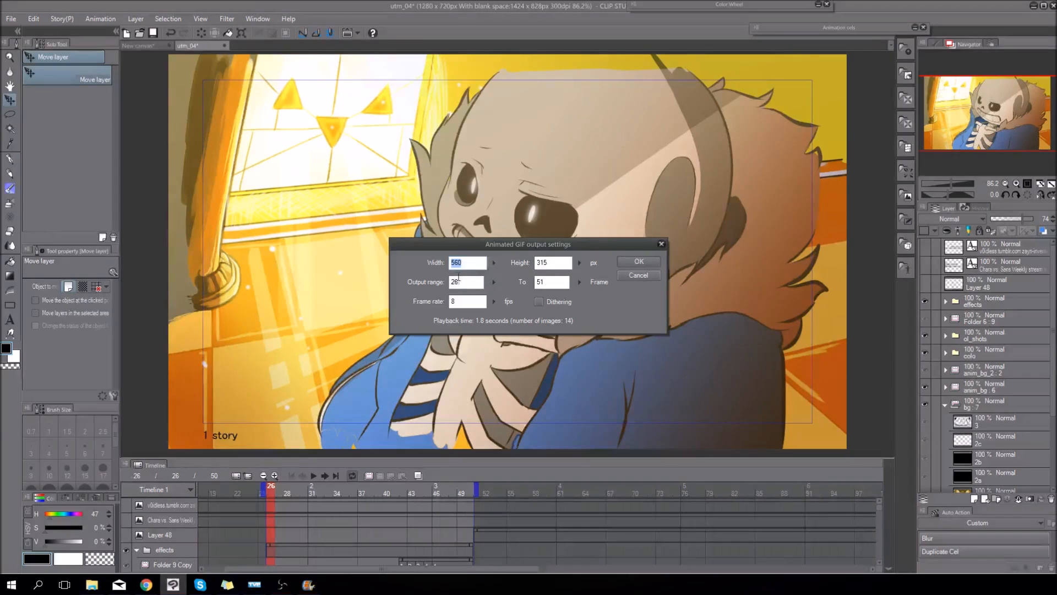
- Try a GIF output width of 1280 px and set the width back to 560 px
{"action": "left_click", "coordinate": [494, 263]}
{"action": "left_click_drag", "start_coordinate": [492, 276], "coordinate": [492, 233]}
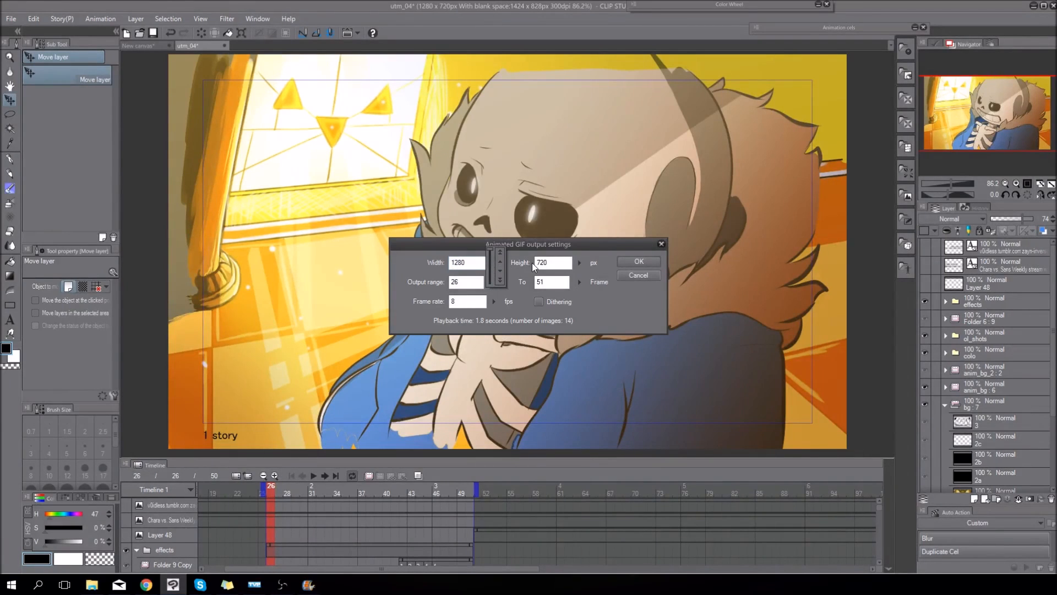
{"action": "left_click", "coordinate": [481, 263]}
{"action": "left_click_drag", "start_coordinate": [476, 263], "coordinate": [303, 265]}
{"action": "type", "text": "560"}
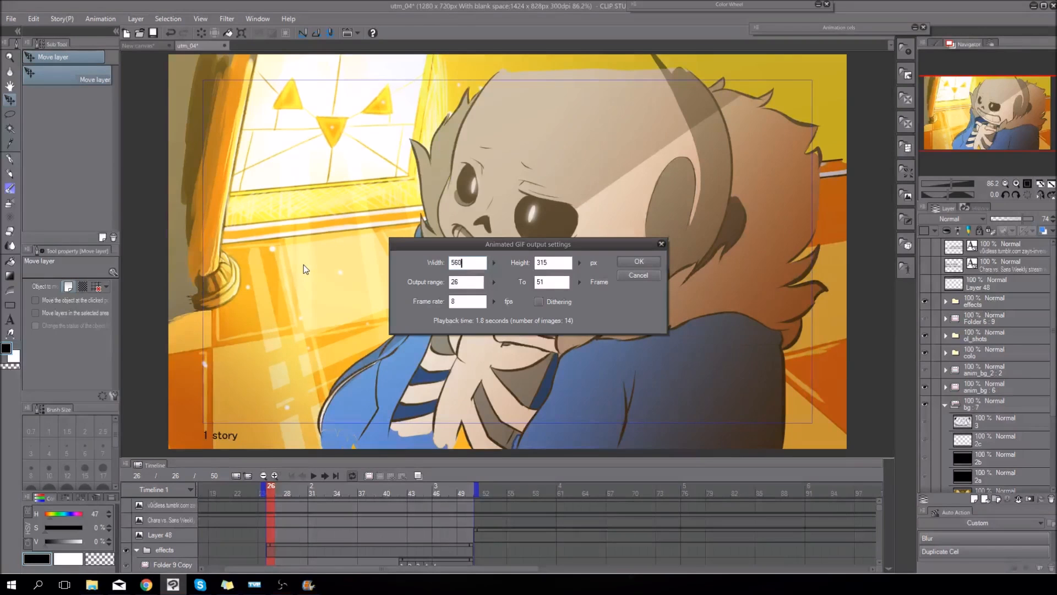
- Examine the start and end frame settings of the GIF output range
{"action": "left_click", "coordinate": [555, 261]}
{"action": "left_click", "coordinate": [552, 280]}
{"action": "left_click", "coordinate": [477, 281]}
{"action": "left_click", "coordinate": [493, 281]}
{"action": "left_click", "coordinate": [501, 249]}
{"action": "left_click", "coordinate": [501, 277]}
{"action": "left_click", "coordinate": [465, 285]}
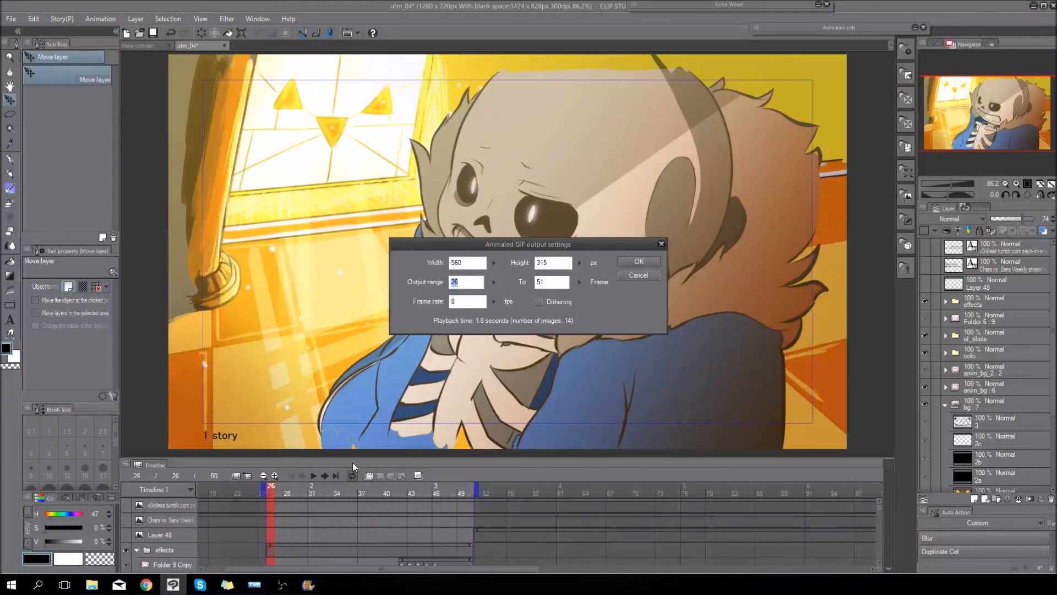
{"action": "left_click", "coordinate": [494, 281]}
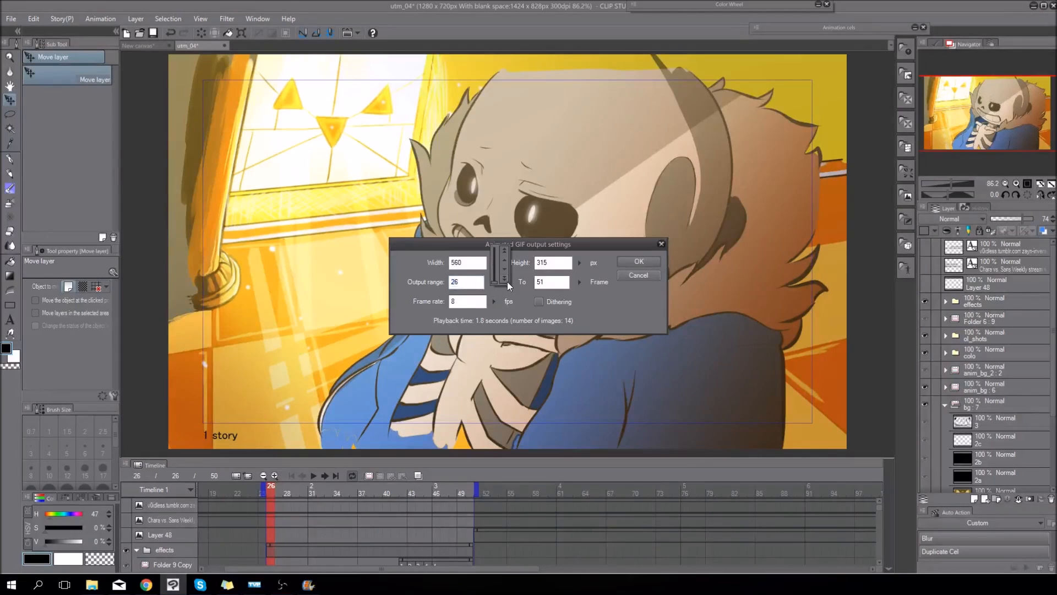
{"action": "left_click", "coordinate": [505, 252]}
{"action": "left_click", "coordinate": [503, 279]}
{"action": "mouse_move", "coordinate": [494, 280]}
{"action": "left_mouse_down"}
{"action": "mouse_move", "coordinate": [492, 263]}
{"action": "mouse_move", "coordinate": [495, 298]}
{"action": "left_mouse_up"}
{"action": "left_click", "coordinate": [552, 245]}
{"action": "left_click", "coordinate": [491, 283]}
{"action": "left_click", "coordinate": [459, 298]}
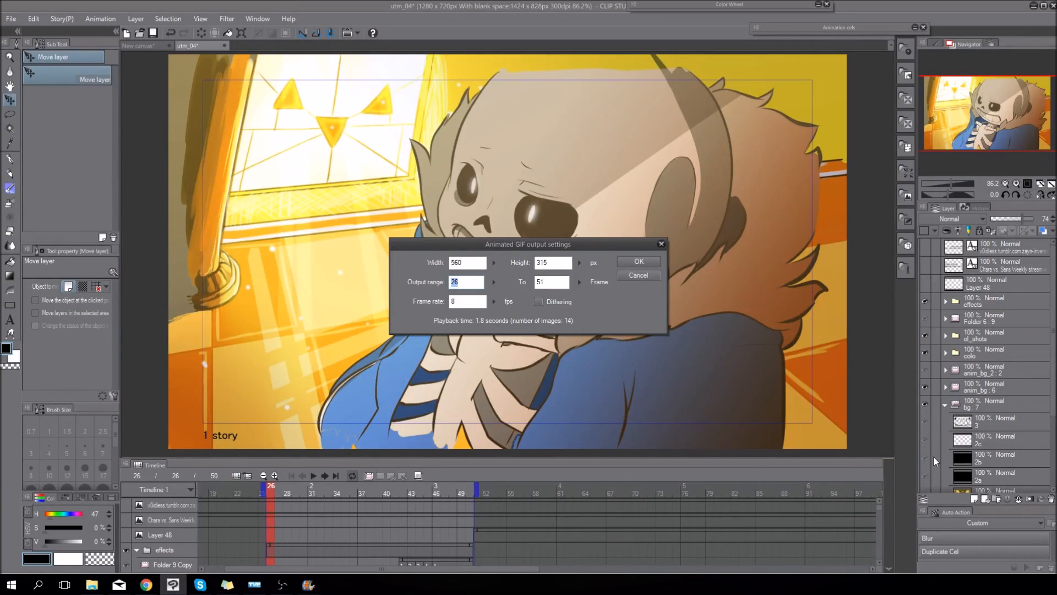
{"action": "left_click", "coordinate": [494, 284]}
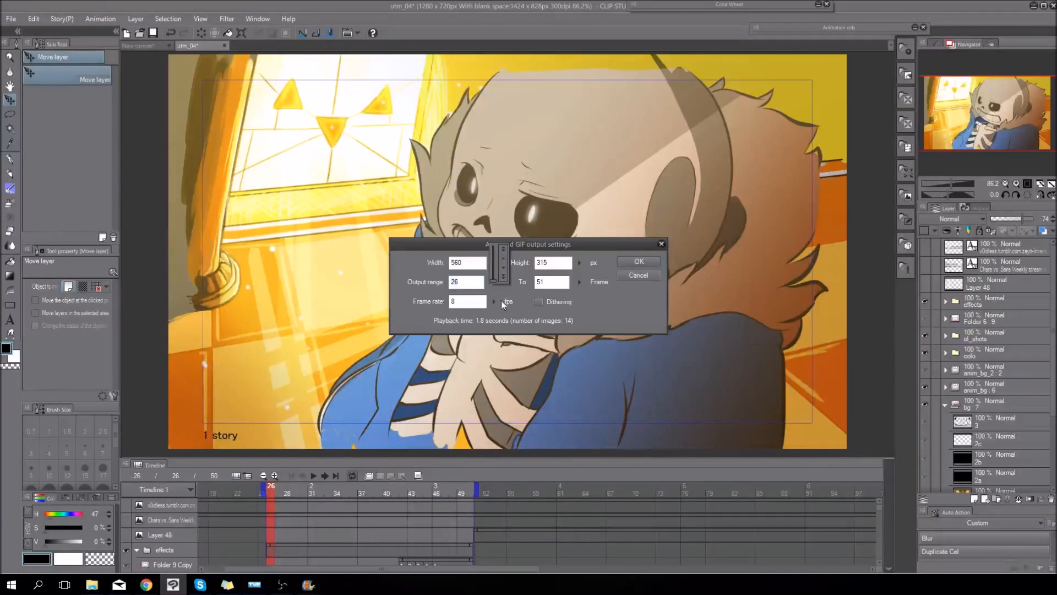
{"action": "left_click", "coordinate": [553, 283]}
{"action": "left_click", "coordinate": [466, 282]}
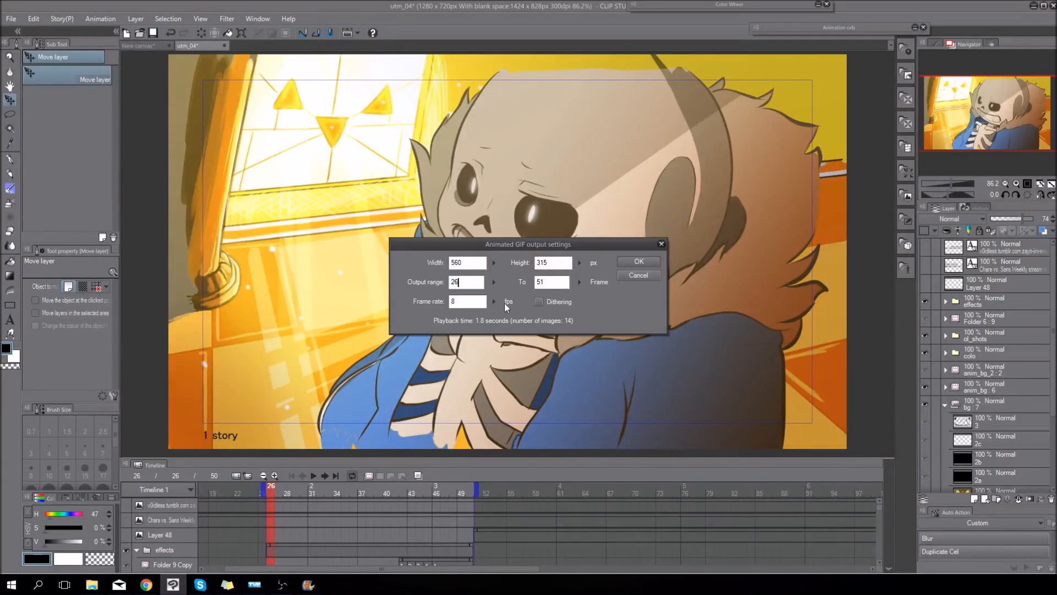
{"action": "left_click", "coordinate": [494, 283]}
{"action": "left_click", "coordinate": [501, 261]}
{"action": "left_click", "coordinate": [501, 261]}
{"action": "left_click", "coordinate": [501, 261]}
{"action": "left_click", "coordinate": [501, 261]}
{"action": "left_click", "coordinate": [501, 261]}
{"action": "left_click", "coordinate": [501, 261]}
{"action": "left_click", "coordinate": [501, 261]}
{"action": "left_click", "coordinate": [501, 261]}
{"action": "left_click", "coordinate": [501, 261]}
{"action": "left_click", "coordinate": [506, 282]}
{"action": "left_click", "coordinate": [494, 283]}
{"action": "left_click_drag", "start_coordinate": [505, 289], "coordinate": [505, 299]}
{"action": "left_click", "coordinate": [574, 283]}
{"action": "left_click", "coordinate": [558, 281]}
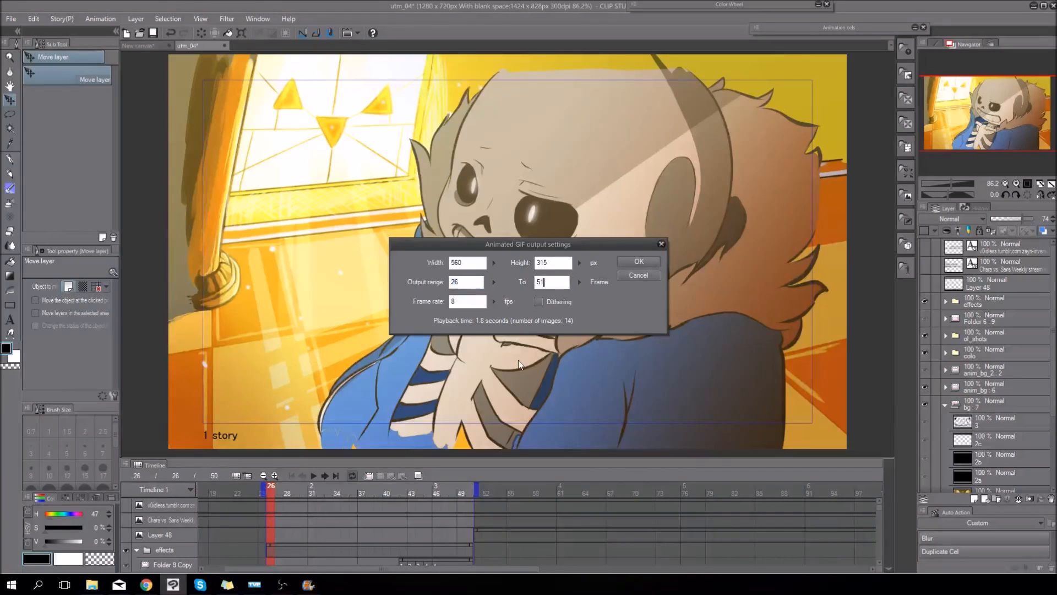
- Set the GIF frame rate to 15 fps and cancel the output settings without exporting
{"action": "left_click", "coordinate": [494, 302]}
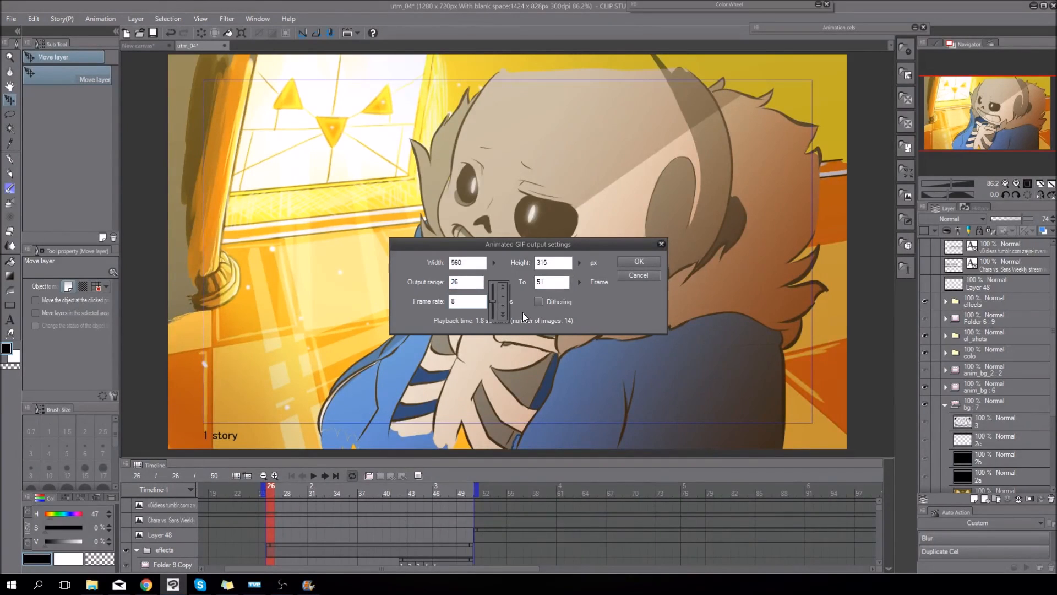
{"action": "left_click", "coordinate": [488, 310]}
{"action": "left_click", "coordinate": [494, 302]}
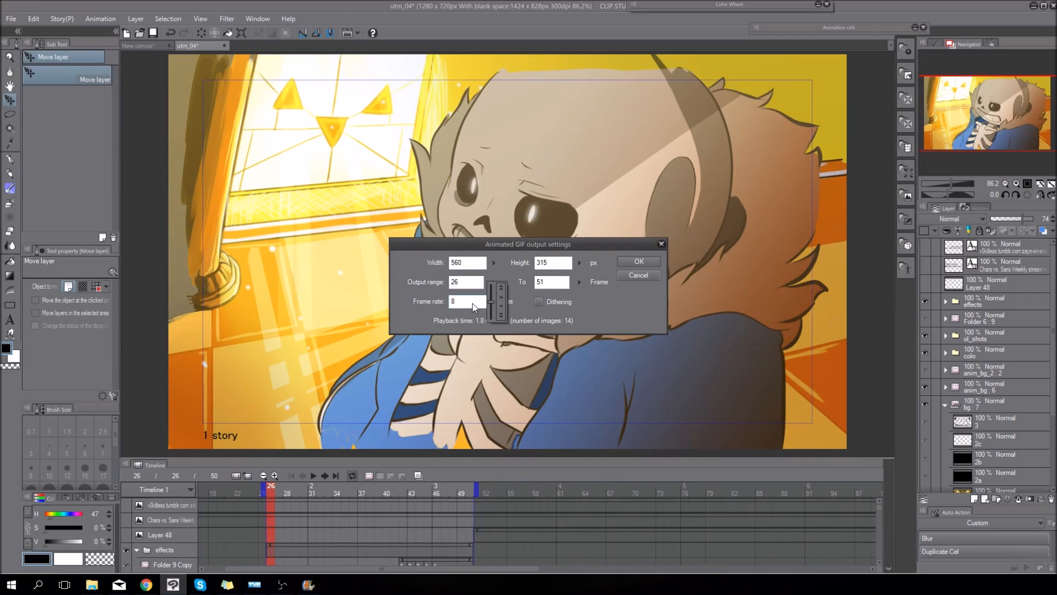
{"action": "left_click", "coordinate": [495, 301]}
{"action": "left_click", "coordinate": [504, 287]}
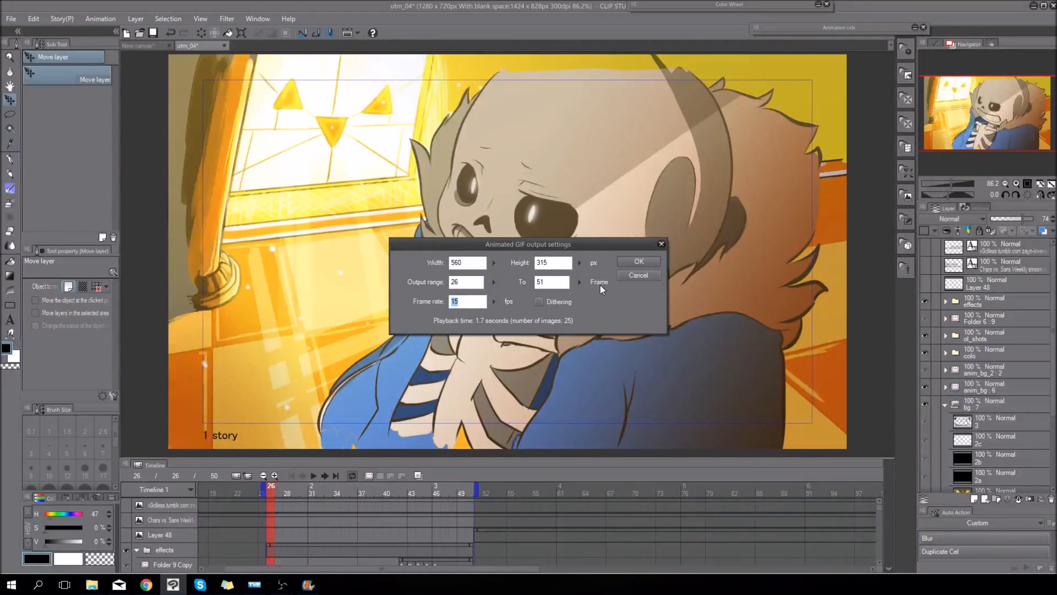
{"action": "mouse_move", "coordinate": [534, 246]}
{"action": "left_mouse_down"}
{"action": "mouse_move", "coordinate": [499, 264]}
{"action": "mouse_move", "coordinate": [534, 243]}
{"action": "mouse_move", "coordinate": [526, 254]}
{"action": "left_mouse_up"}
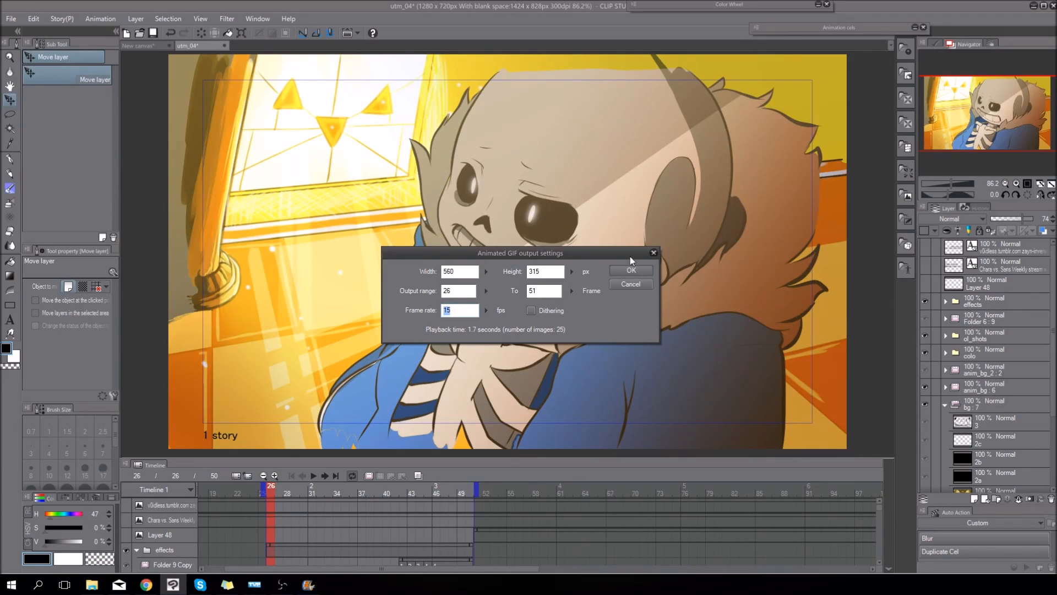
{"action": "left_click", "coordinate": [631, 283]}
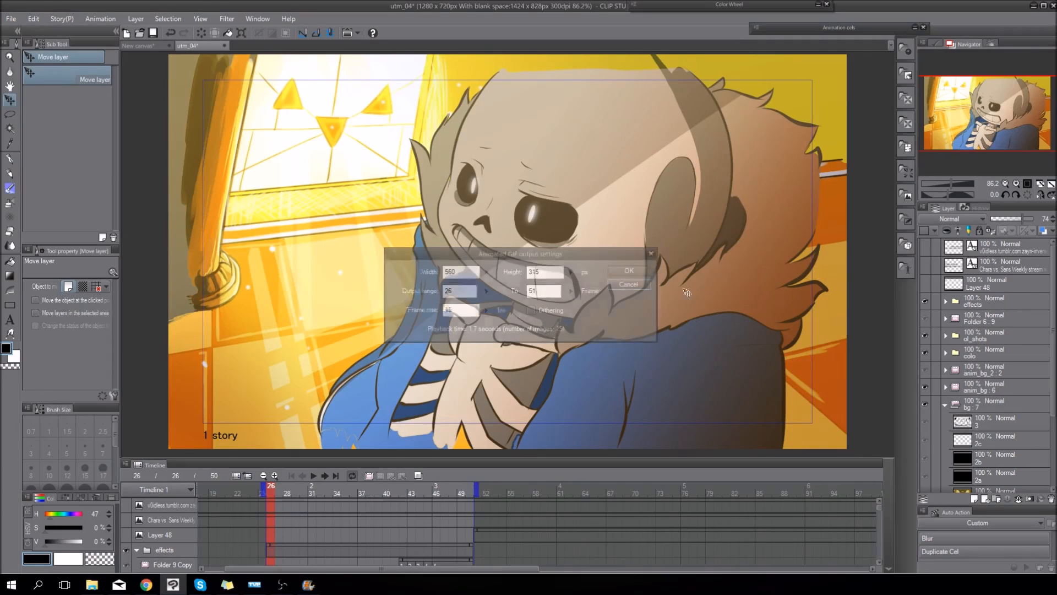
- Add a raster layer above the effects folder, ready for painting with the Turnip pen in a sampled skull colour
{"action": "left_click", "coordinate": [982, 301]}
{"action": "left_click", "coordinate": [971, 500]}
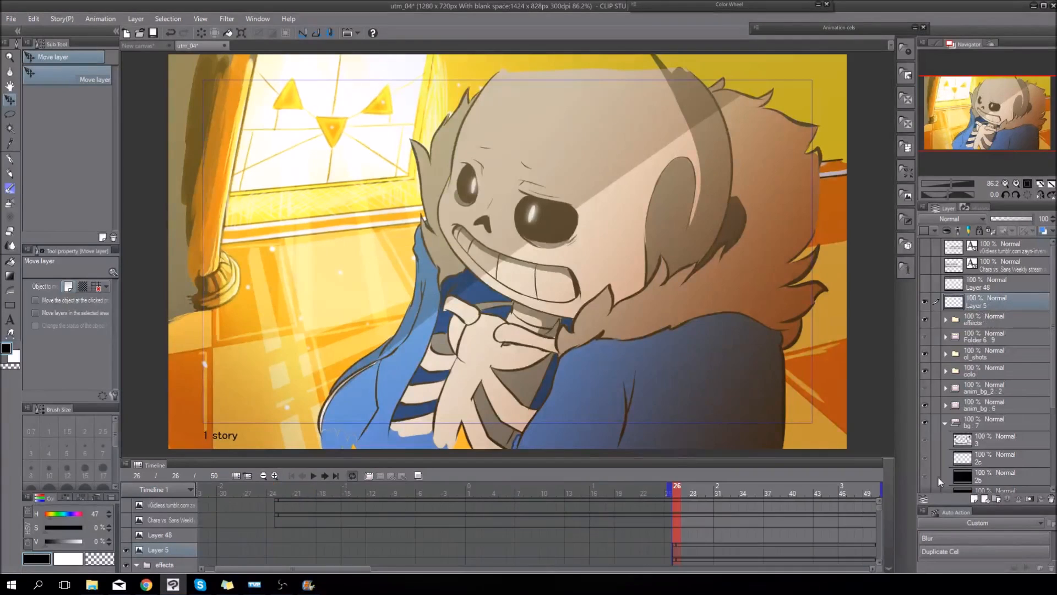
{"action": "right_click", "coordinate": [619, 164]}
{"action": "left_click", "coordinate": [10, 159]}
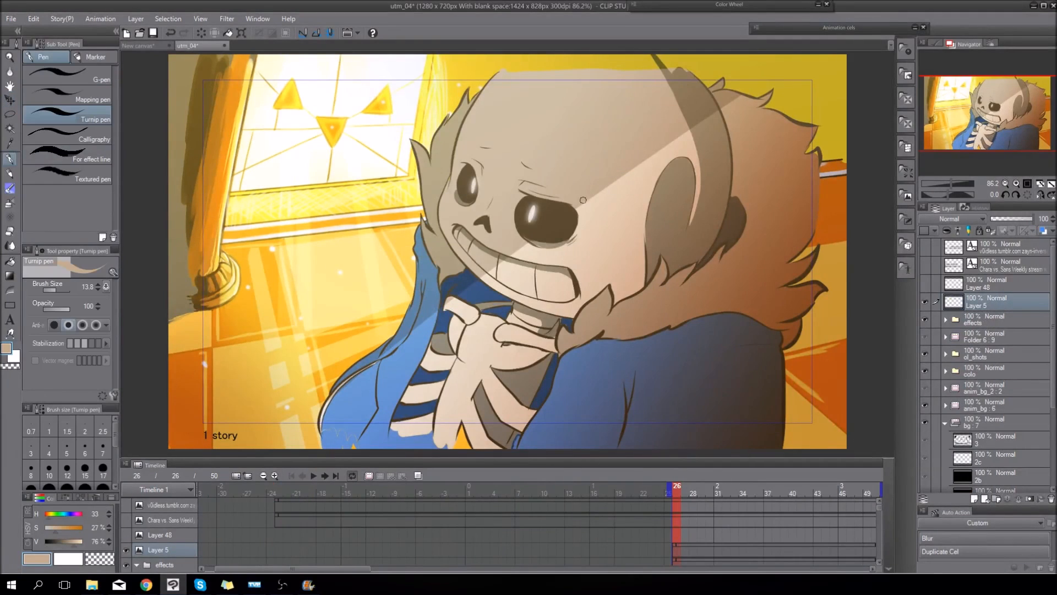
- Try blending sampled skull colours across the forehead's shadow edge with the Turnip pen, and clear the strokes
{"action": "mouse_move", "coordinate": [603, 182]}
{"action": "left_mouse_down"}
{"action": "mouse_move", "coordinate": [654, 150]}
{"action": "mouse_move", "coordinate": [642, 154]}
{"action": "left_mouse_up"}
{"action": "right_click", "coordinate": [637, 142]}
{"action": "mouse_move", "coordinate": [664, 116]}
{"action": "left_mouse_down"}
{"action": "mouse_move", "coordinate": [572, 182]}
{"action": "mouse_move", "coordinate": [655, 126]}
{"action": "mouse_move", "coordinate": [591, 156]}
{"action": "left_mouse_up"}
{"action": "right_click", "coordinate": [621, 135]}
{"action": "mouse_move", "coordinate": [657, 106]}
{"action": "left_mouse_down"}
{"action": "mouse_move", "coordinate": [565, 162]}
{"action": "mouse_move", "coordinate": [648, 111]}
{"action": "mouse_move", "coordinate": [574, 149]}
{"action": "mouse_move", "coordinate": [607, 109]}
{"action": "mouse_move", "coordinate": [645, 90]}
{"action": "mouse_move", "coordinate": [547, 153]}
{"action": "mouse_move", "coordinate": [616, 112]}
{"action": "mouse_move", "coordinate": [594, 106]}
{"action": "mouse_move", "coordinate": [620, 87]}
{"action": "mouse_move", "coordinate": [539, 148]}
{"action": "left_mouse_up"}
{"action": "right_click", "coordinate": [607, 109]}
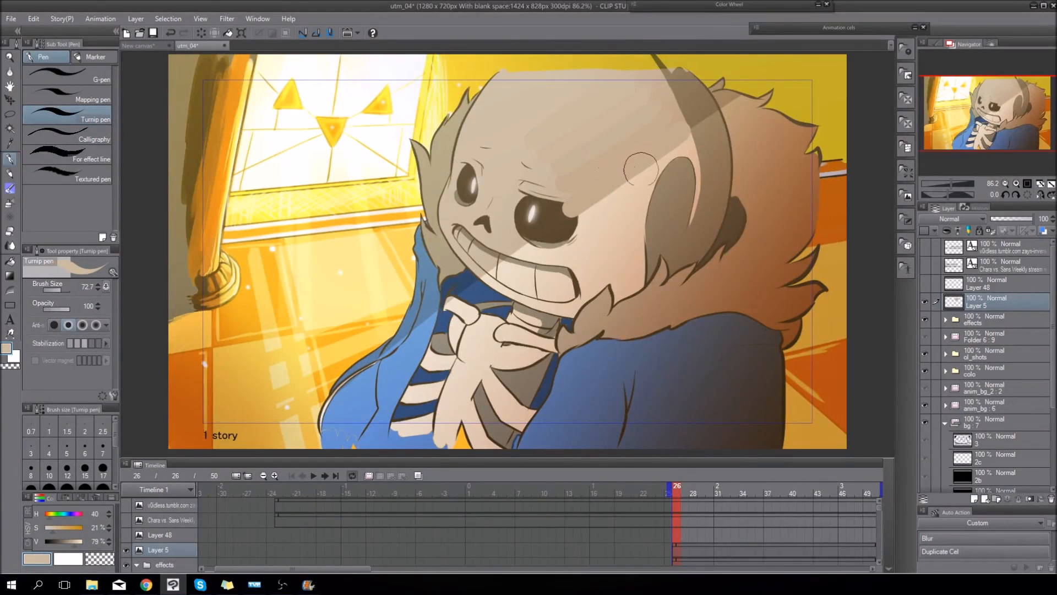
{"action": "left_click_drag", "start_coordinate": [628, 161], "coordinate": [619, 161]}
{"action": "key", "text": "Delete"}
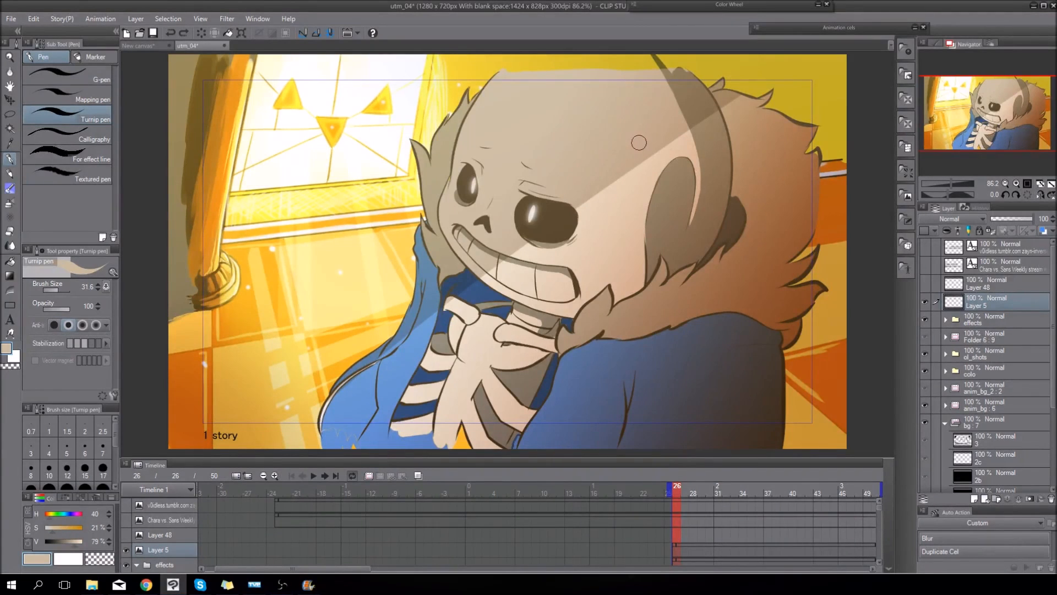
- Export the animation as an animated GIF with dithering enabled, and close the preview of the exported file
{"action": "left_click", "coordinate": [15, 20]}
{"action": "mouse_move", "coordinate": [80, 188]}
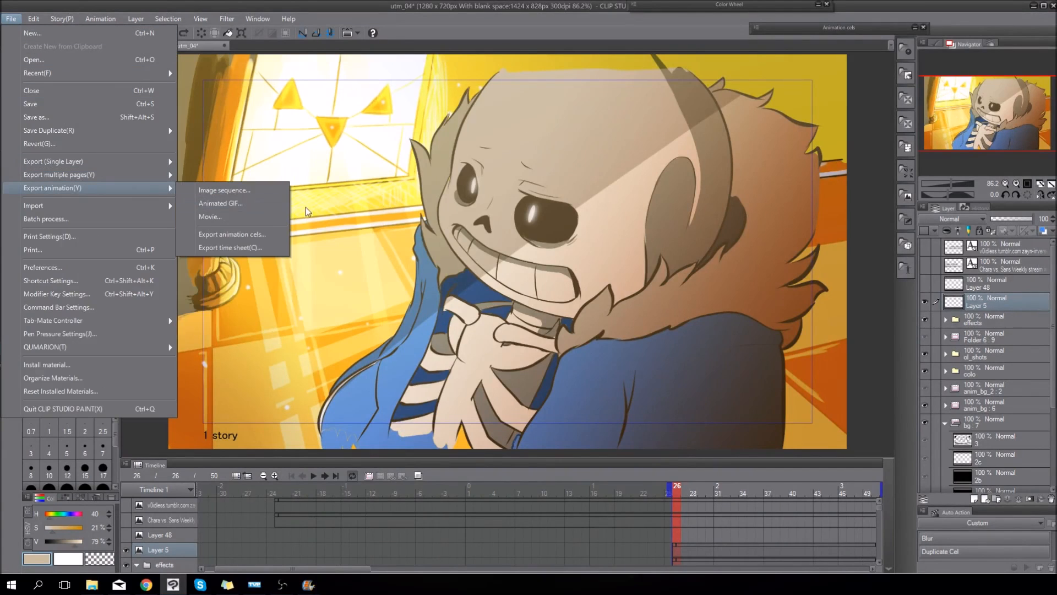
{"action": "left_click", "coordinate": [217, 205]}
{"action": "left_click_drag", "start_coordinate": [555, 255], "coordinate": [564, 256]}
{"action": "left_click_drag", "start_coordinate": [482, 315], "coordinate": [577, 312]}
{"action": "left_click", "coordinate": [550, 313]}
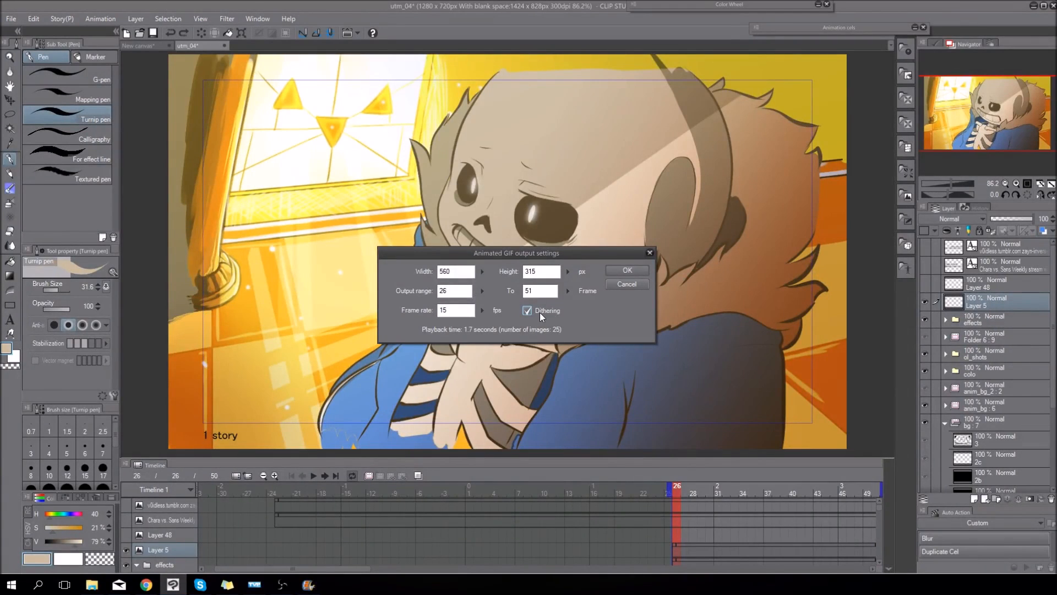
{"action": "left_click", "coordinate": [628, 270]}
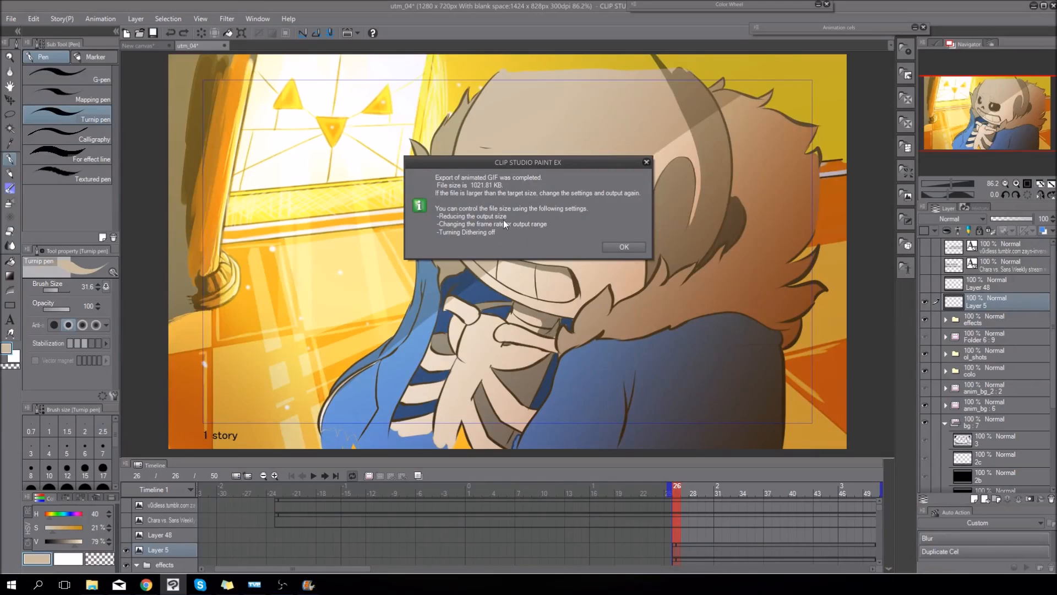
{"action": "left_click", "coordinate": [624, 248]}
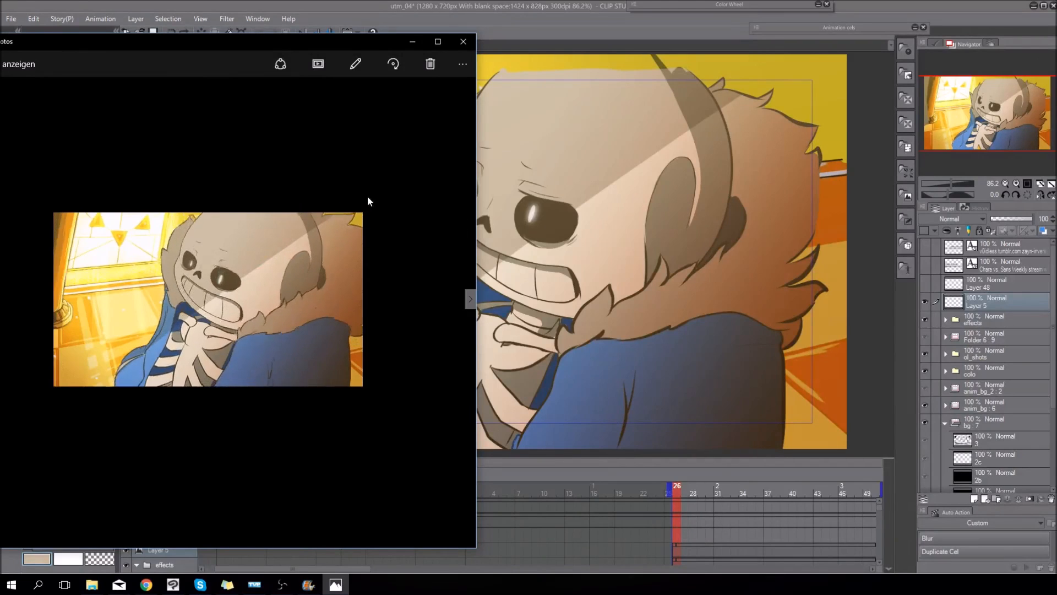
{"action": "left_click", "coordinate": [464, 41]}
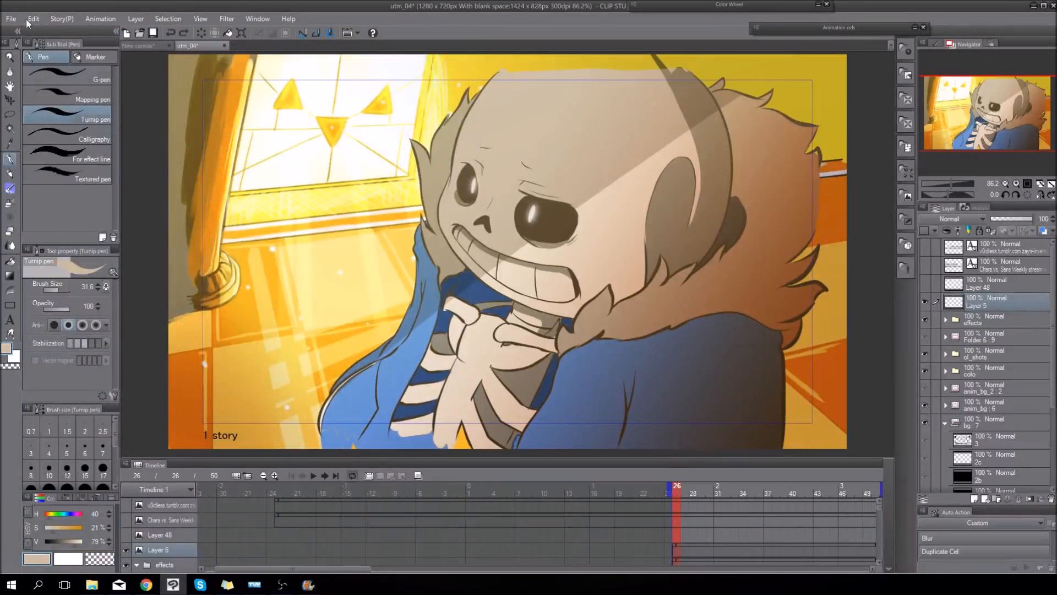
- Open the movie export settings for the animation
{"action": "left_click", "coordinate": [12, 19]}
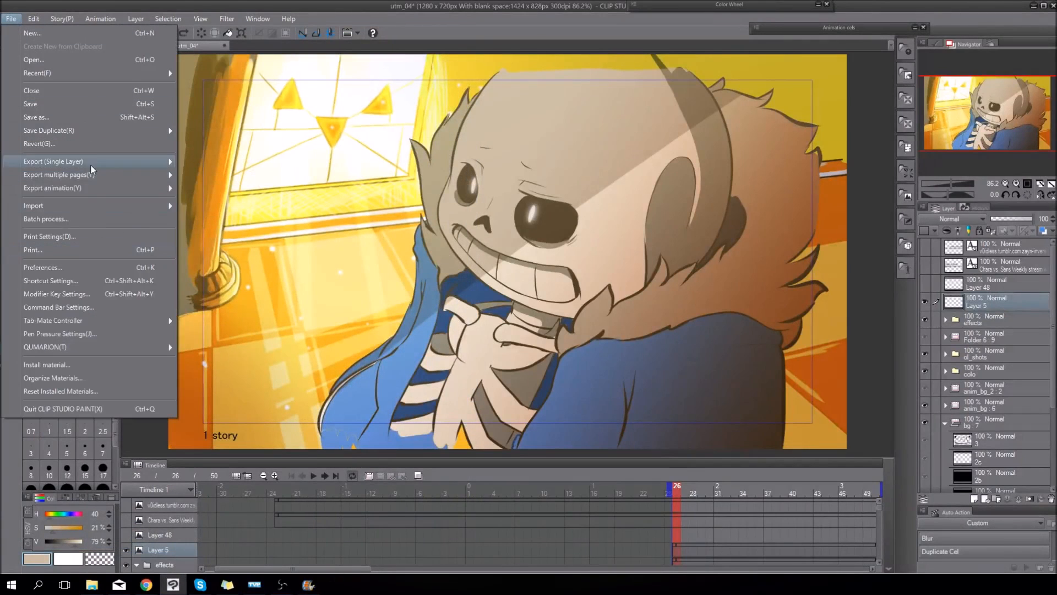
{"action": "mouse_move", "coordinate": [121, 190]}
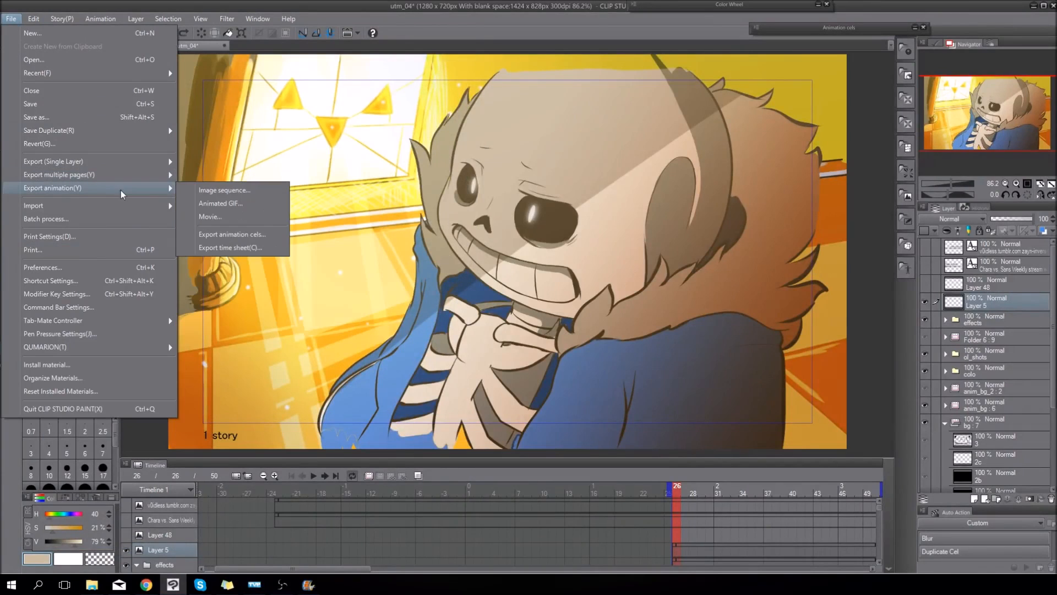
{"action": "left_click", "coordinate": [246, 216]}
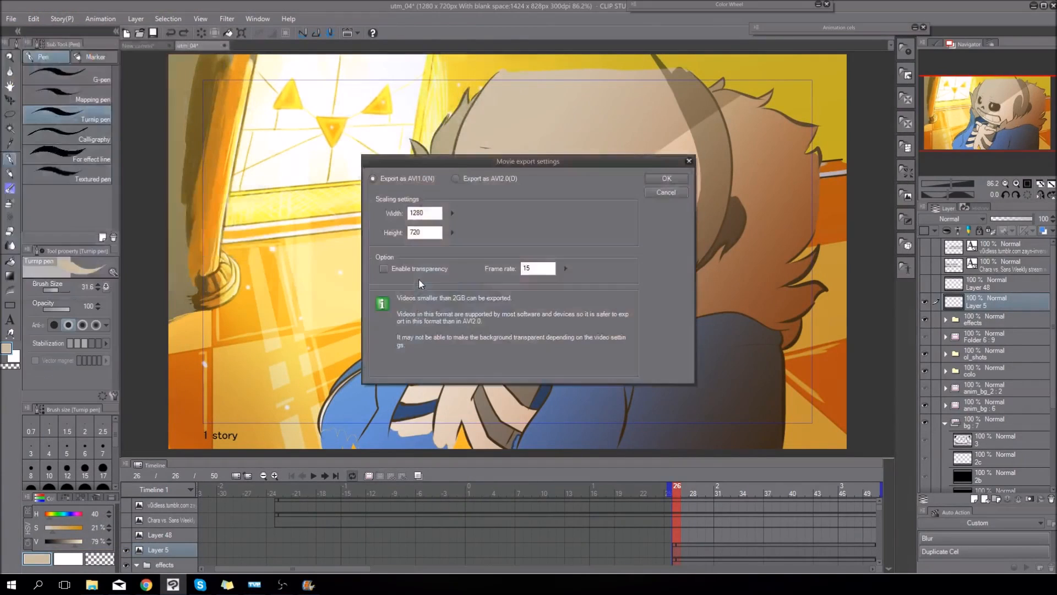
{"action": "left_click_drag", "start_coordinate": [447, 166], "coordinate": [444, 158]}
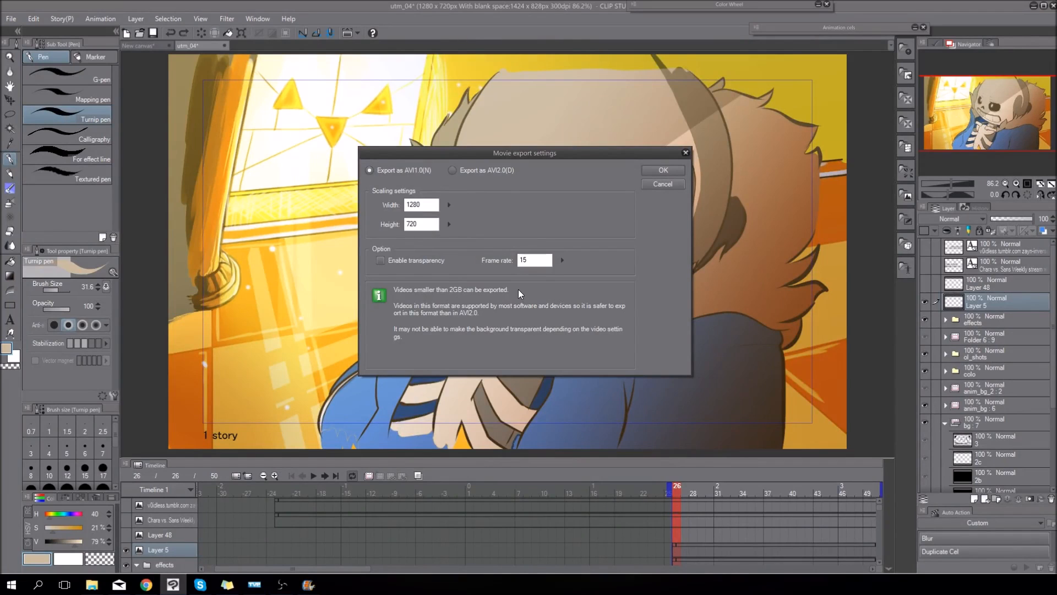
- Try enlarging the movie width up to 50000, and set it back to 1280
{"action": "left_click", "coordinate": [449, 204]}
{"action": "left_click", "coordinate": [445, 205]}
{"action": "left_click", "coordinate": [456, 172]}
{"action": "left_click", "coordinate": [455, 173]}
{"action": "left_click", "coordinate": [455, 173]}
{"action": "left_click_drag", "start_coordinate": [445, 203], "coordinate": [442, 164]}
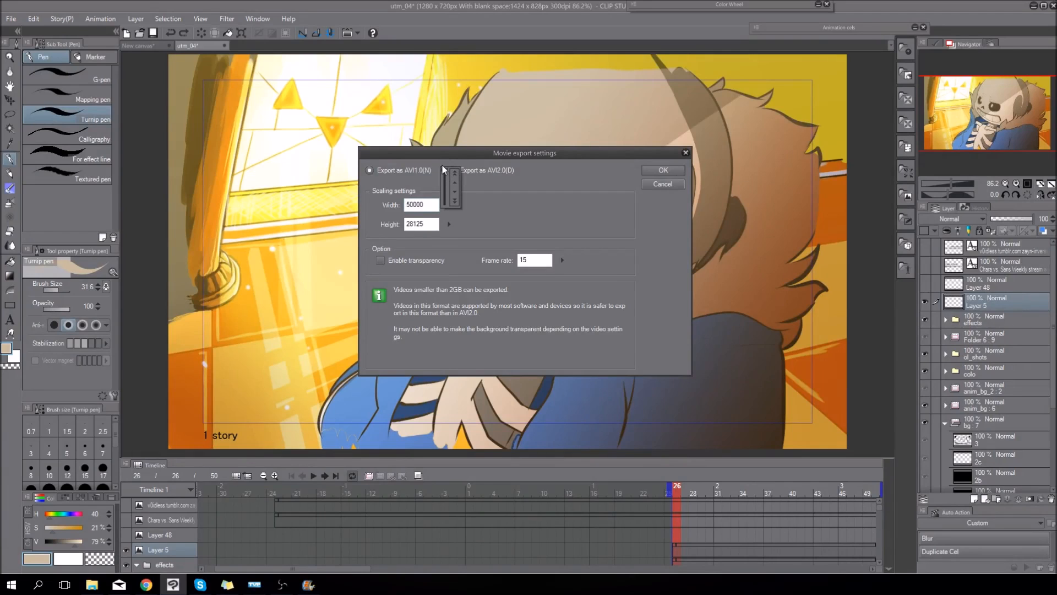
{"action": "left_click_drag", "start_coordinate": [441, 206], "coordinate": [349, 214]}
{"action": "left_click", "coordinate": [430, 205]}
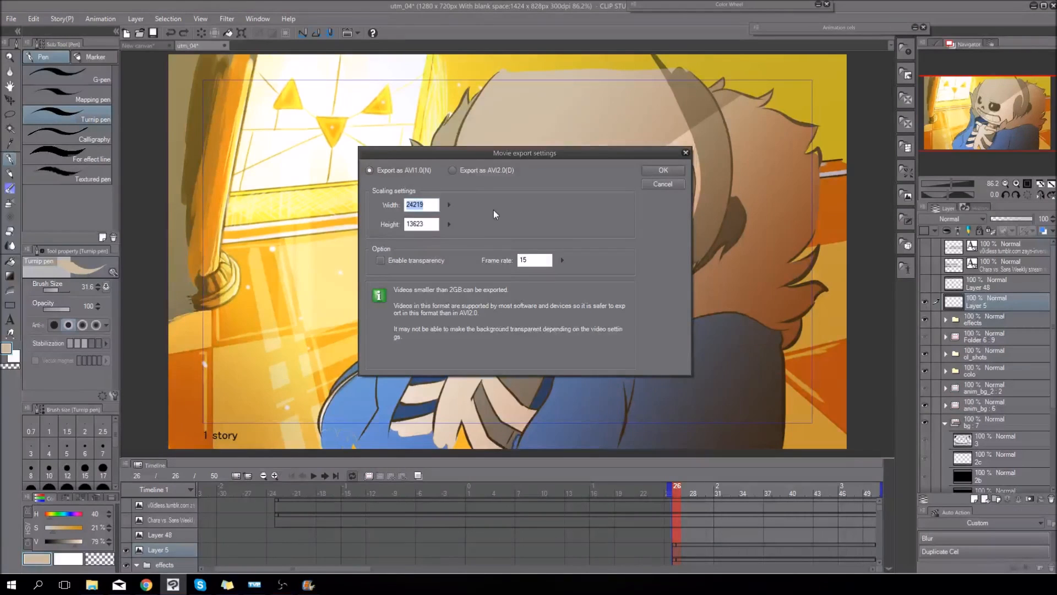
{"action": "type", "text": "1280"}
- Export the animation as an AVI1.0 movie with Full Frames (Uncompressed) compression, and close the player showing it
{"action": "left_click_drag", "start_coordinate": [491, 155], "coordinate": [399, 149]}
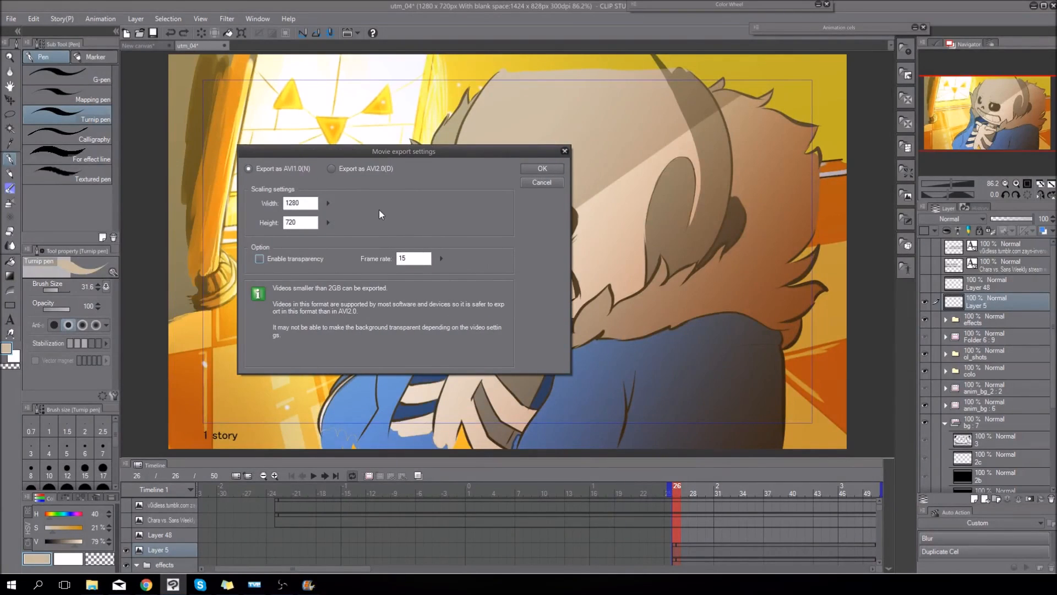
{"action": "left_click", "coordinate": [441, 258]}
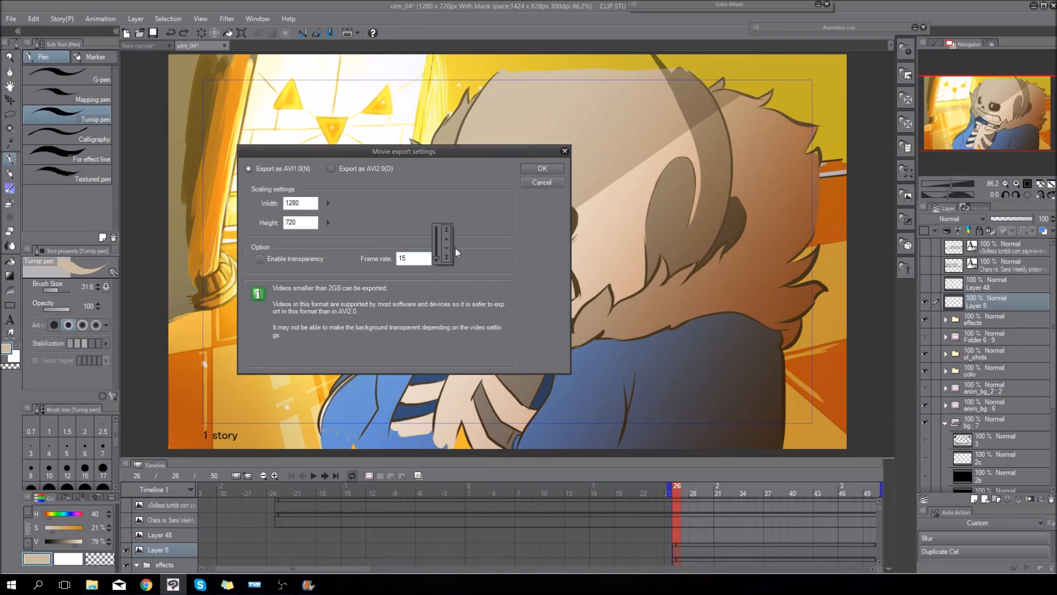
{"action": "left_click", "coordinate": [441, 259]}
{"action": "left_click", "coordinate": [486, 237]}
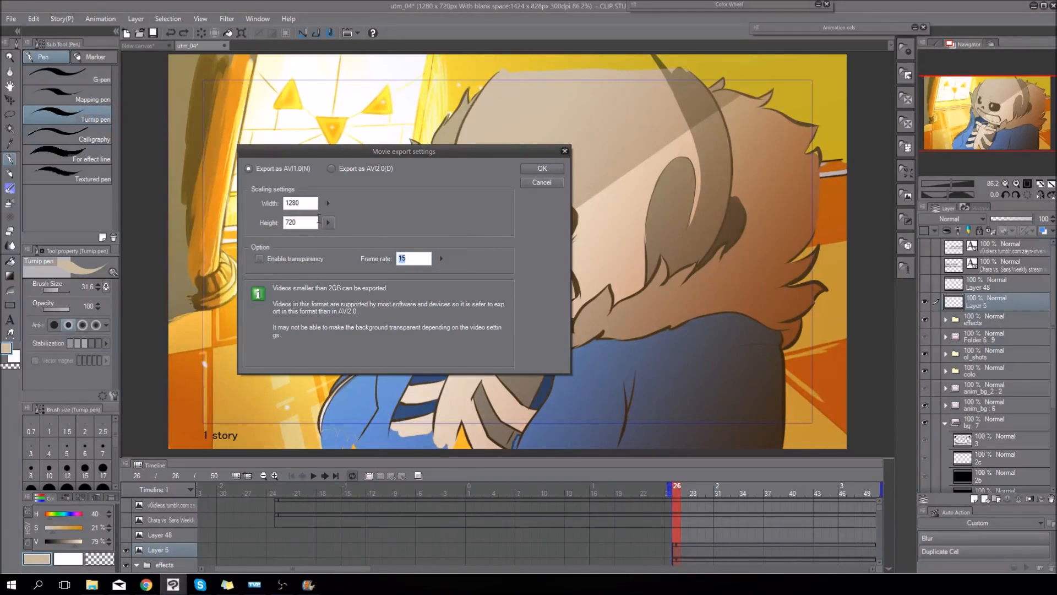
{"action": "left_click", "coordinate": [530, 168]}
{"action": "left_click", "coordinate": [126, 97]}
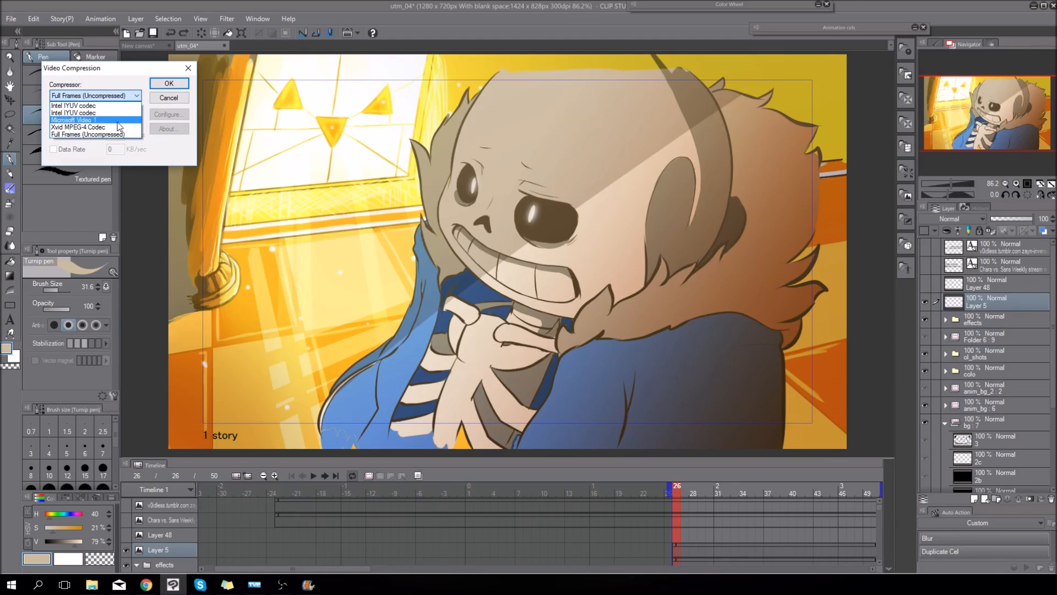
{"action": "left_click", "coordinate": [114, 135]}
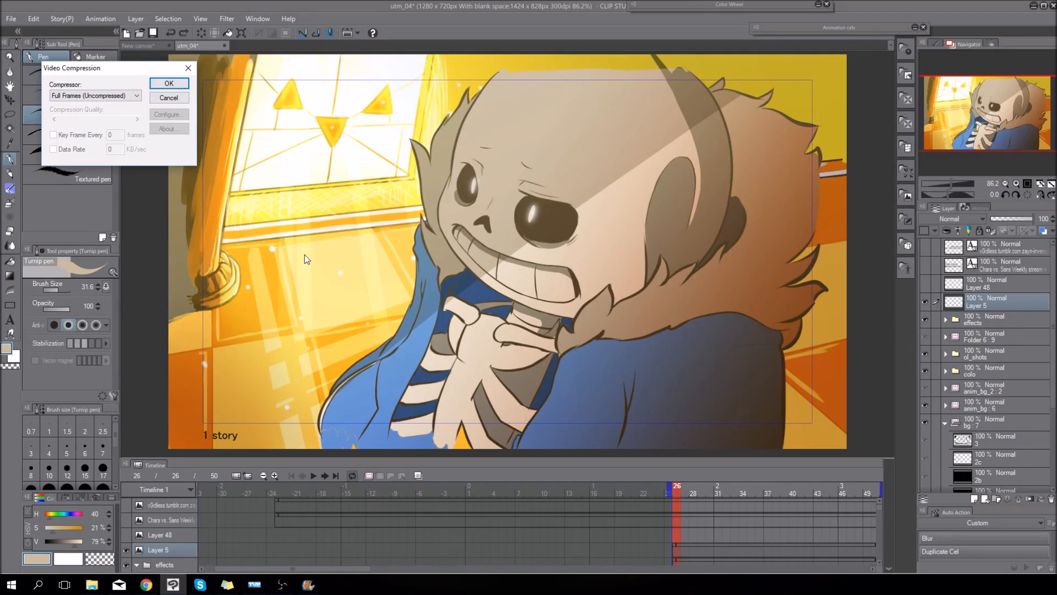
{"action": "left_click", "coordinate": [179, 86]}
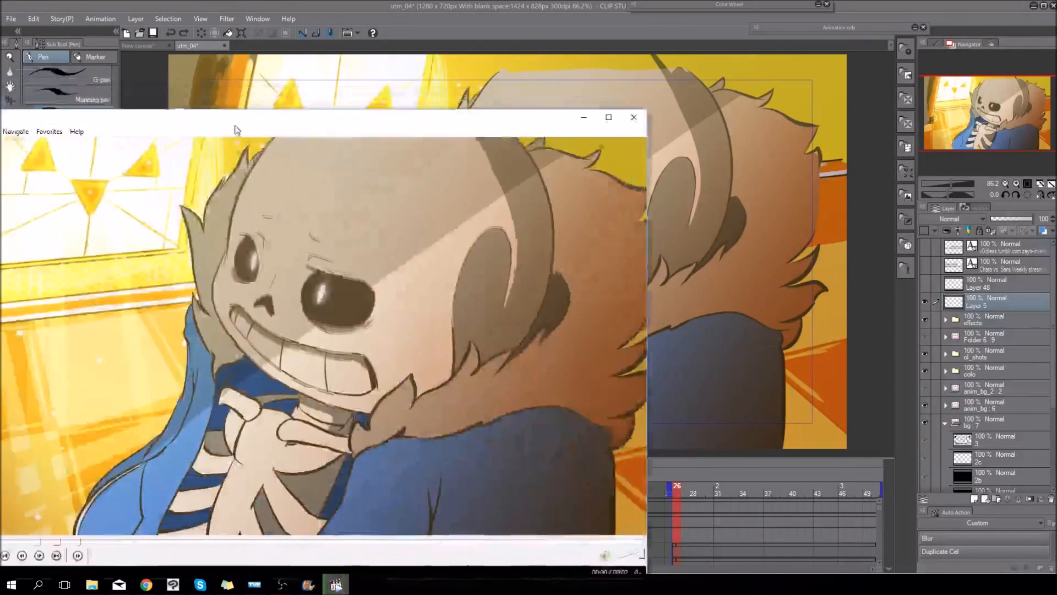
{"action": "left_click_drag", "start_coordinate": [237, 122], "coordinate": [369, 65]}
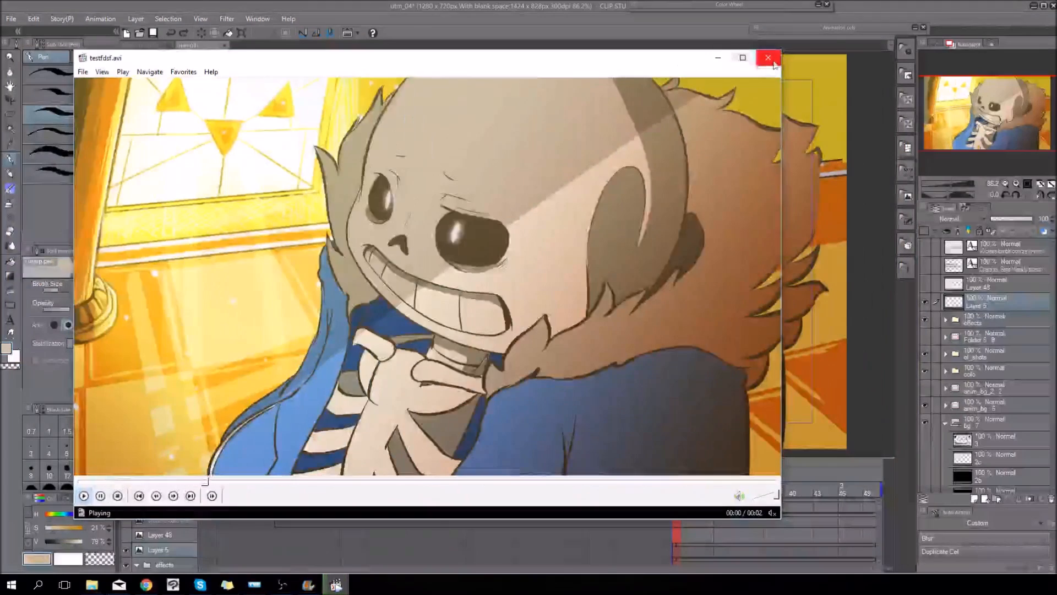
{"action": "left_click", "coordinate": [768, 57]}
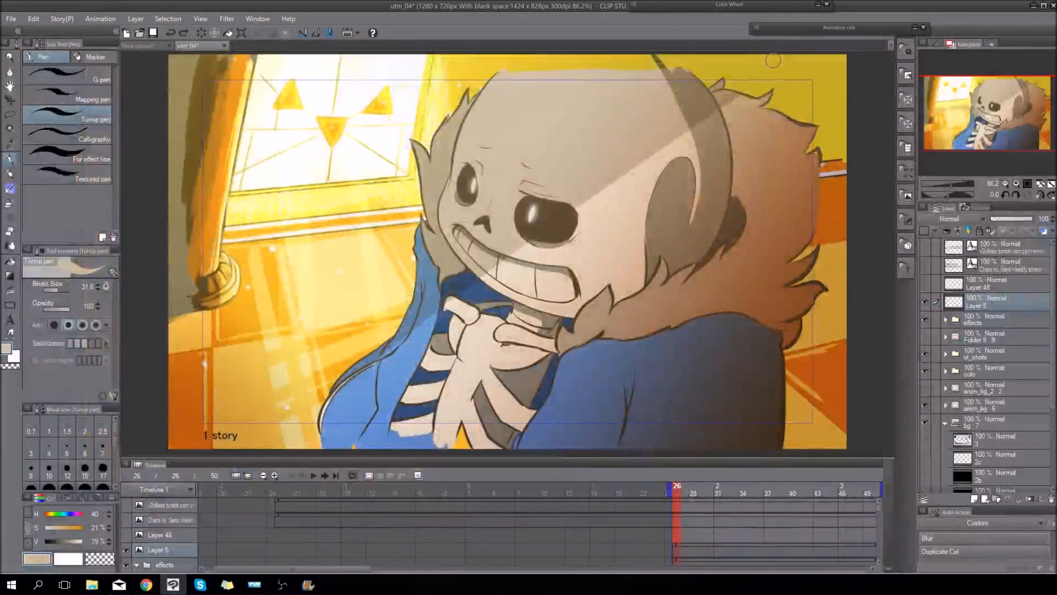